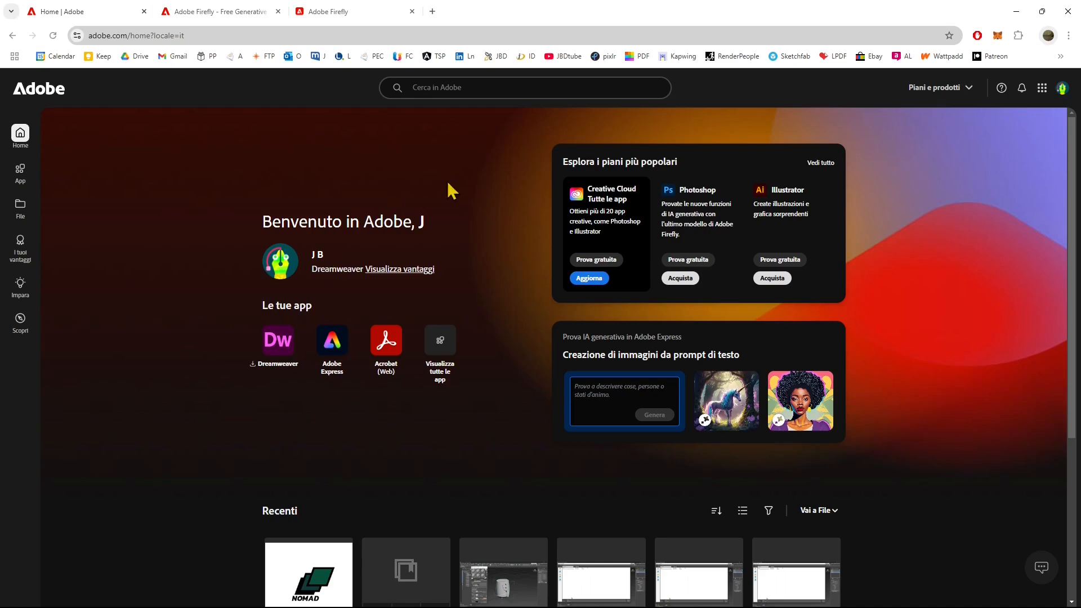
Search Adobe for "Fire" and open Adobe Firefly from the quick suggestions.
{"action": "left_click", "coordinate": [468, 90]}
{"action": "type", "text": "Fire"}
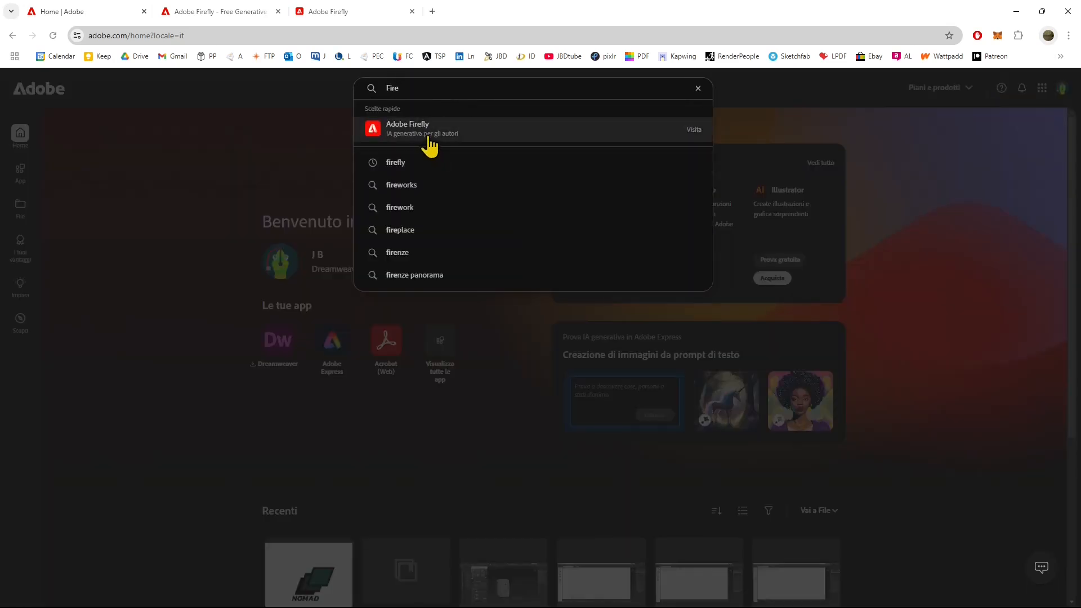
{"action": "left_click", "coordinate": [420, 135]}
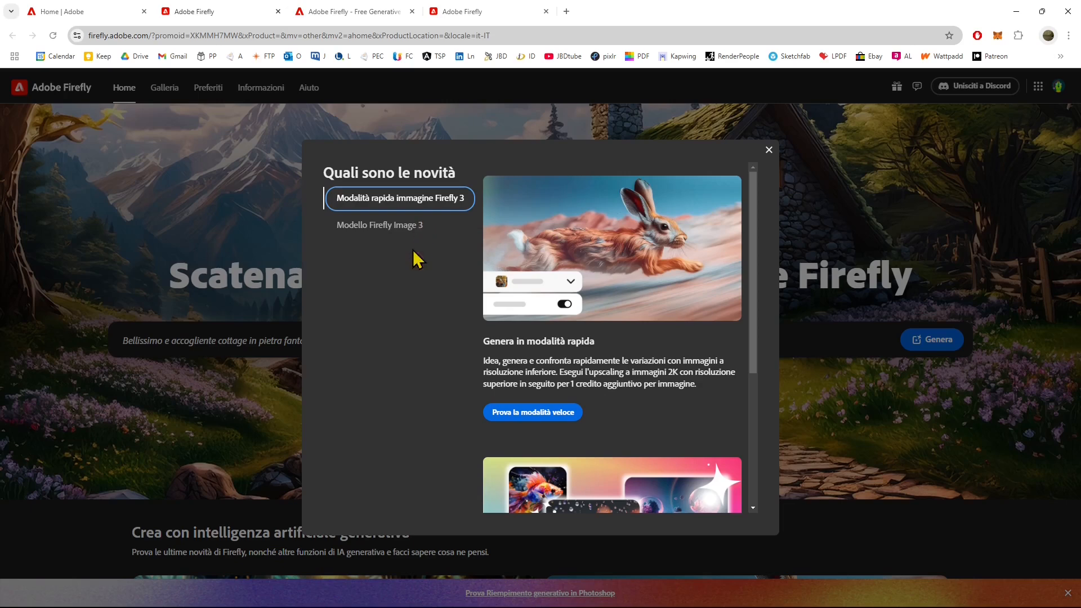
Read through the Firefly what's-new announcements and open the Firefly Image 3 fast mode sample.
{"action": "scroll", "coordinate": [688, 348], "scroll_direction": "down", "scroll_amount": 4}
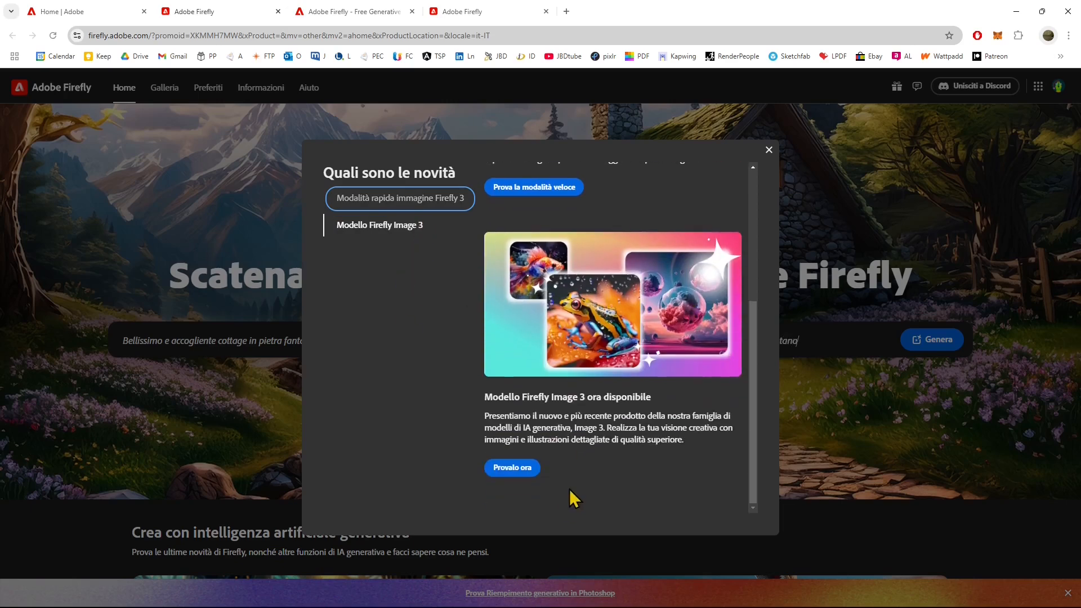
{"action": "scroll", "coordinate": [569, 489], "scroll_direction": "up", "scroll_amount": 4}
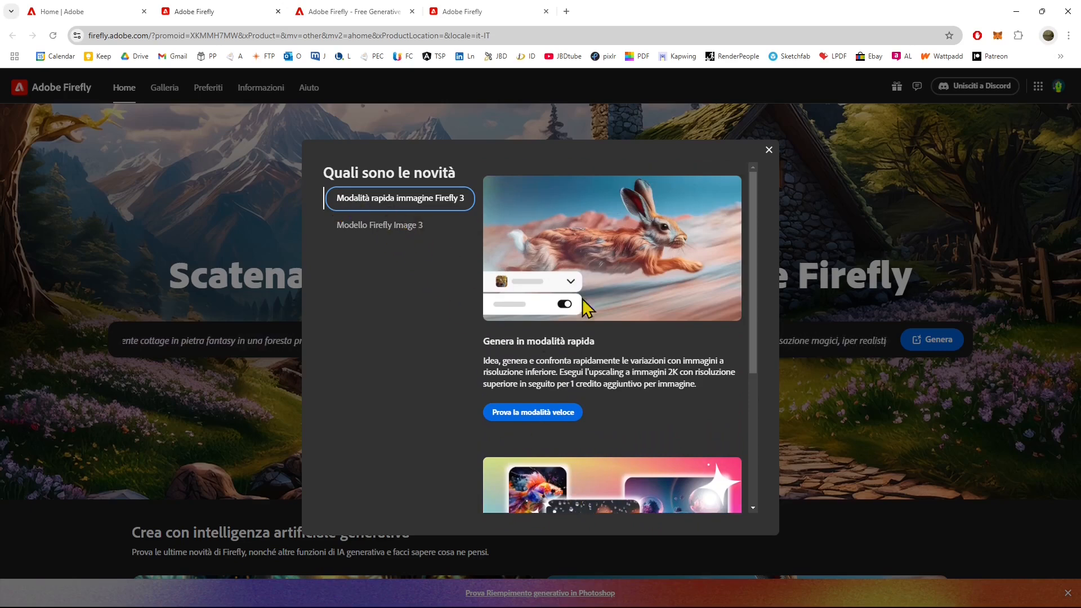
{"action": "left_click", "coordinate": [522, 417]}
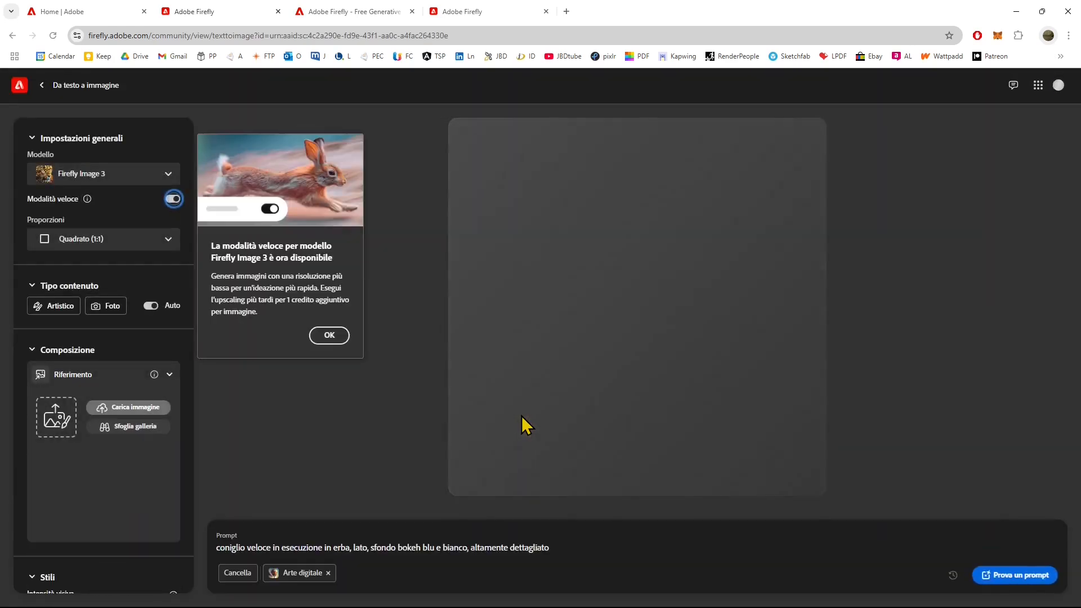
In the English Text to image page, generate images from the prompt "Genera una architetura con legno e alberi e cemento armato con curve molto sinuose".
{"action": "left_click", "coordinate": [347, 14]}
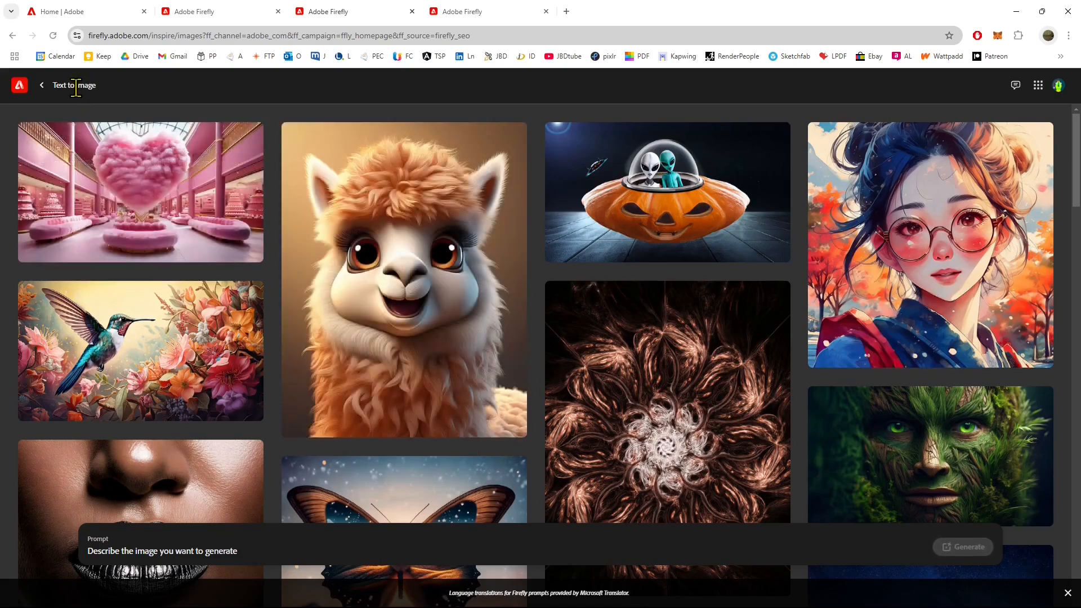
{"action": "left_click", "coordinate": [275, 549]}
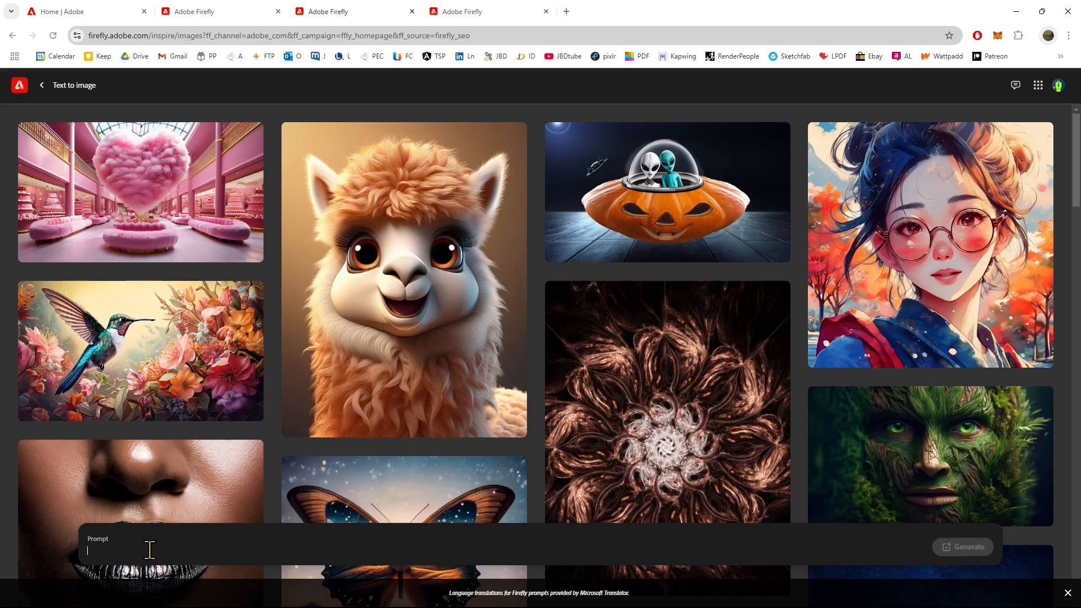
{"action": "type", "text": "Ge"}
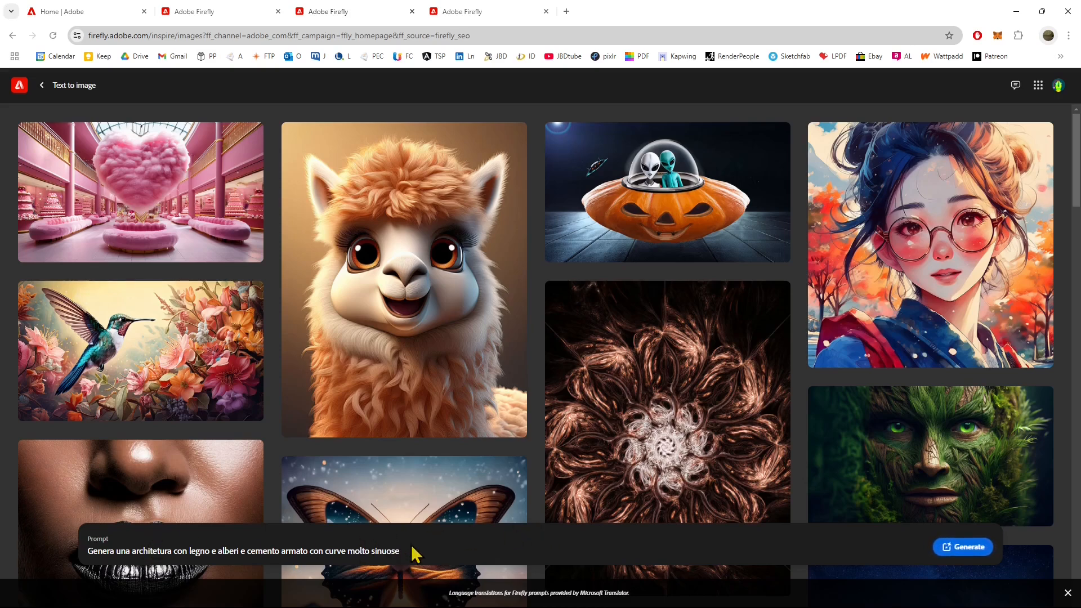
{"action": "left_click", "coordinate": [963, 549]}
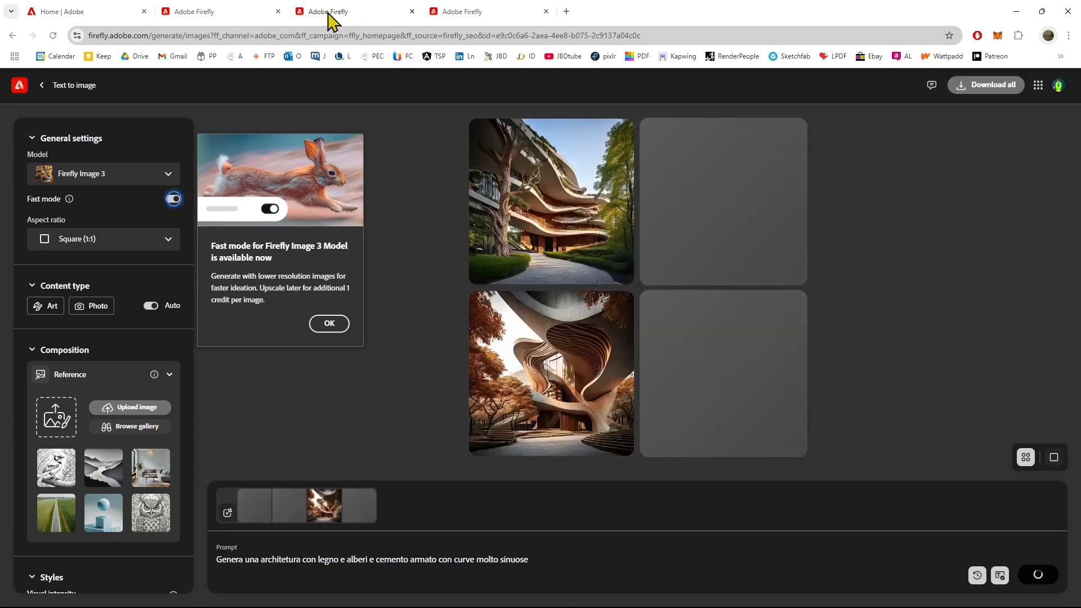
Check the rabbit sample page, return to the generated architecture images, and dismiss the Fast mode notice after reading it.
{"action": "left_click", "coordinate": [221, 14]}
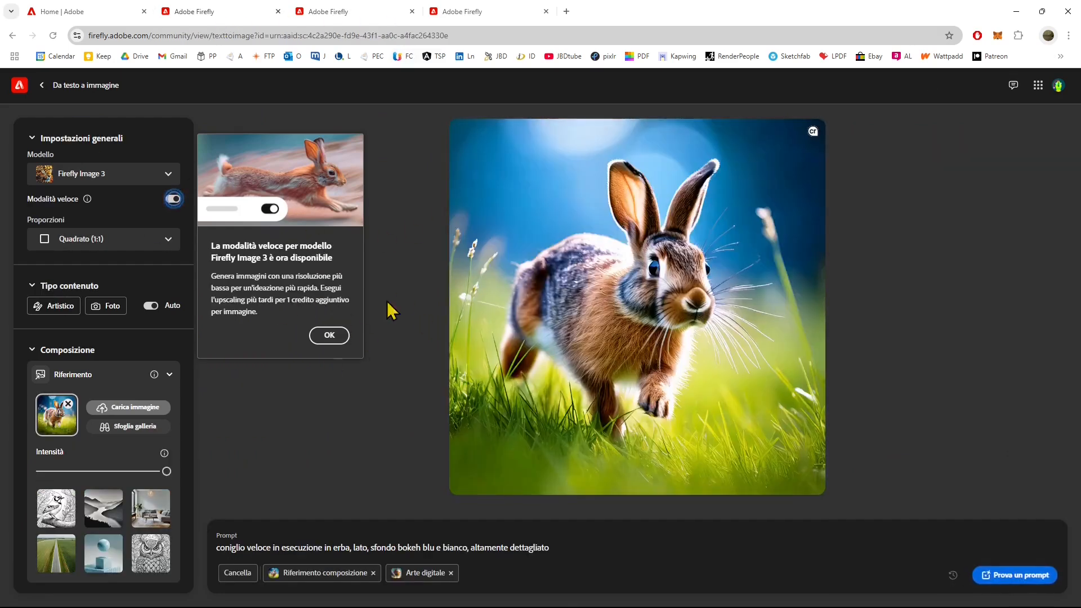
{"action": "left_click", "coordinate": [340, 12]}
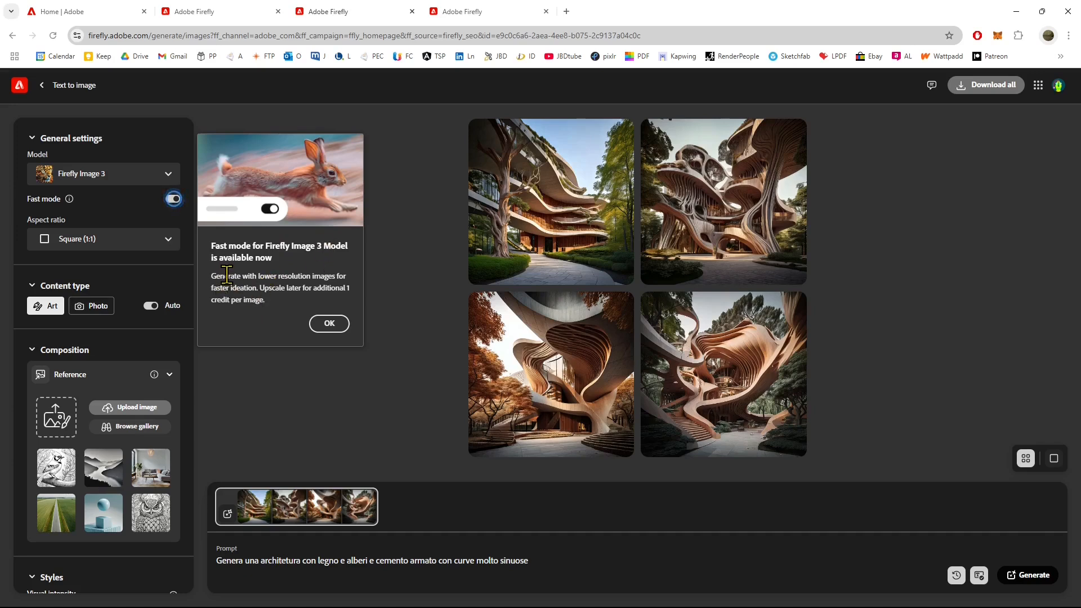
{"action": "left_click_drag", "start_coordinate": [225, 275], "coordinate": [287, 276]}
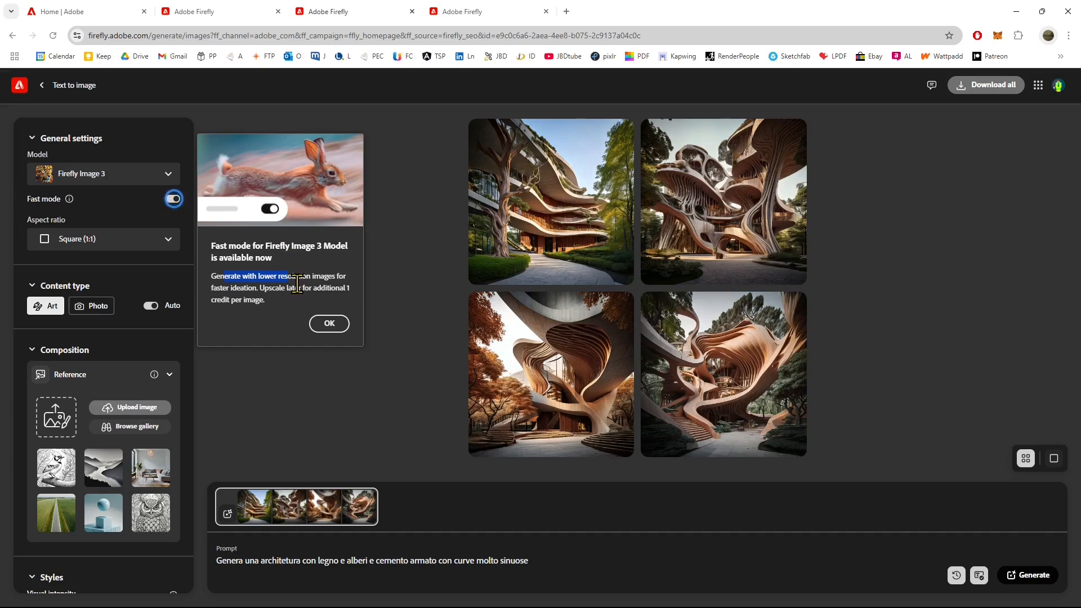
{"action": "left_click", "coordinate": [296, 283]}
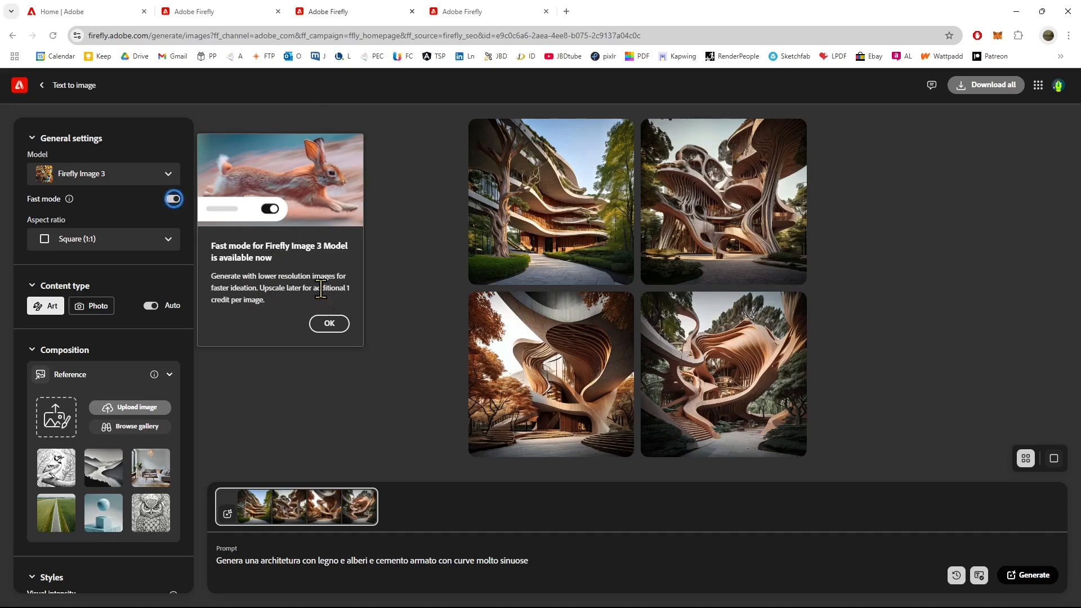
{"action": "left_click", "coordinate": [333, 324]}
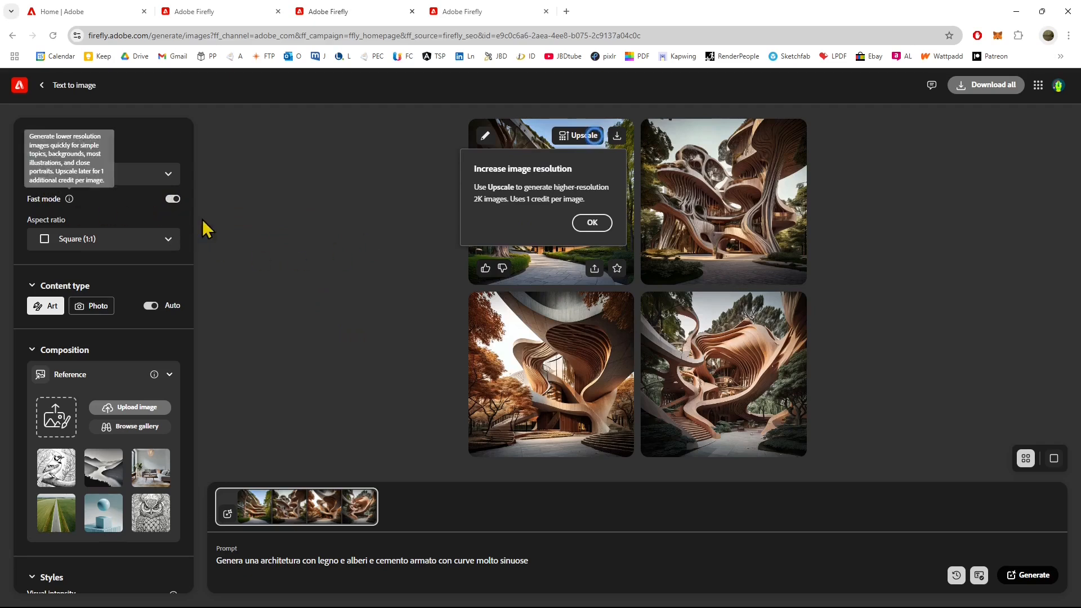
Try turning Fast mode off, check its description, and turn it on again.
{"action": "left_click", "coordinate": [173, 199]}
{"action": "mouse_move", "coordinate": [70, 199]}
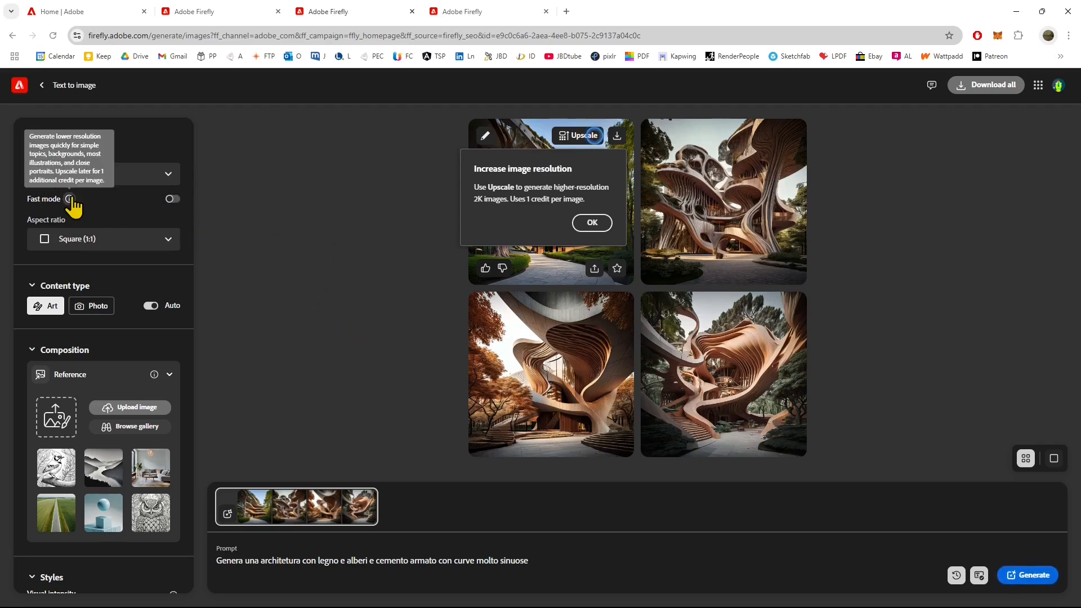
{"action": "left_click", "coordinate": [172, 201]}
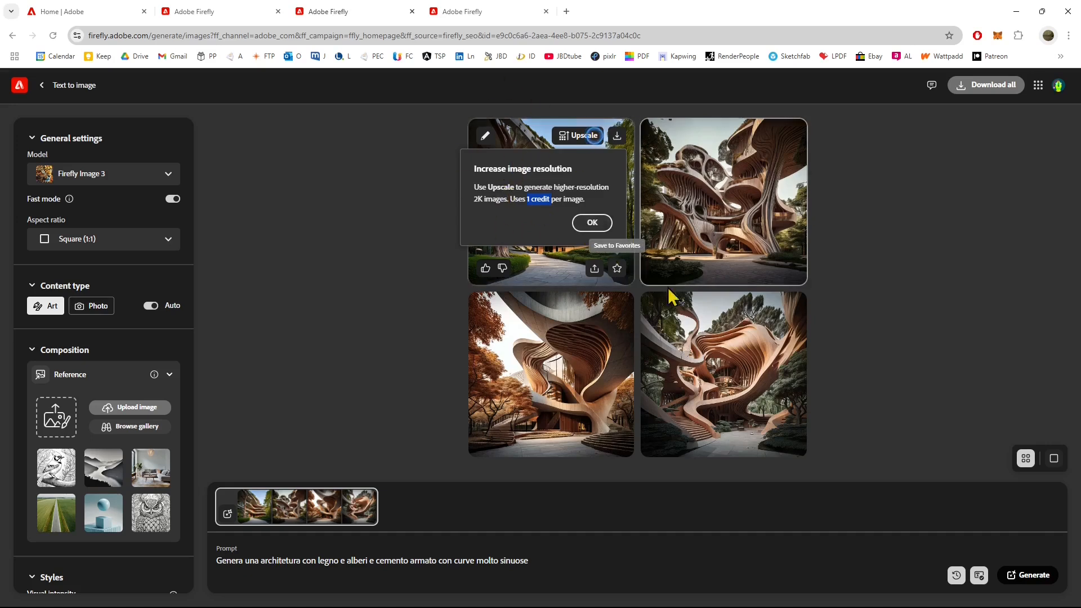
Dismiss the image resolution hint and upscale the fourth generated architecture image.
{"action": "left_click", "coordinate": [592, 223]}
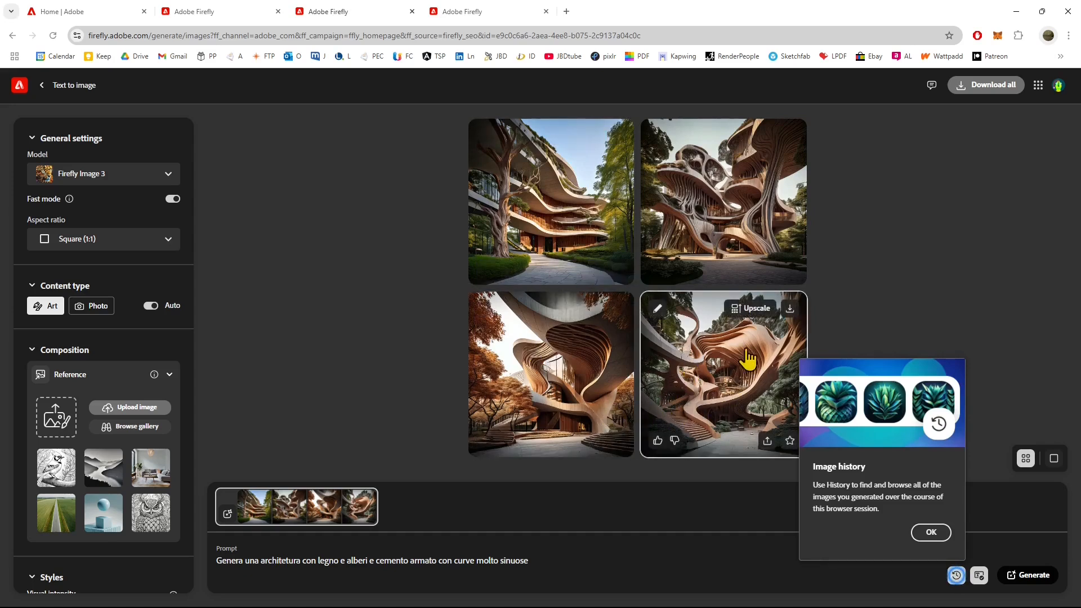
{"action": "left_click", "coordinate": [749, 308]}
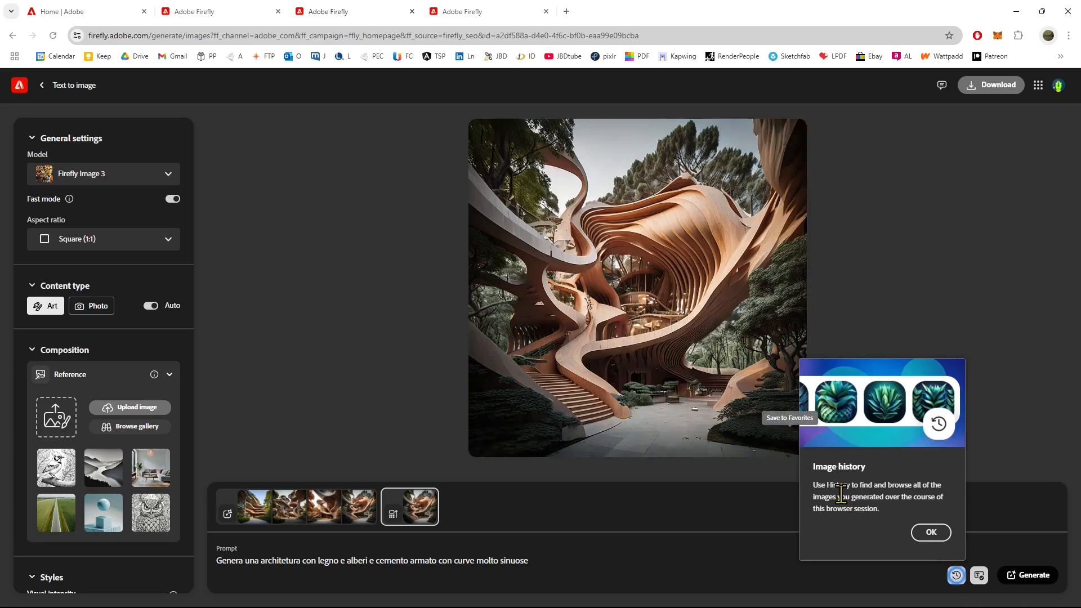
Dismiss the Image history notice, hide and show the history, and compare the original four-image set with the upscaled image.
{"action": "left_click", "coordinate": [930, 532]}
{"action": "left_click", "coordinate": [956, 577]}
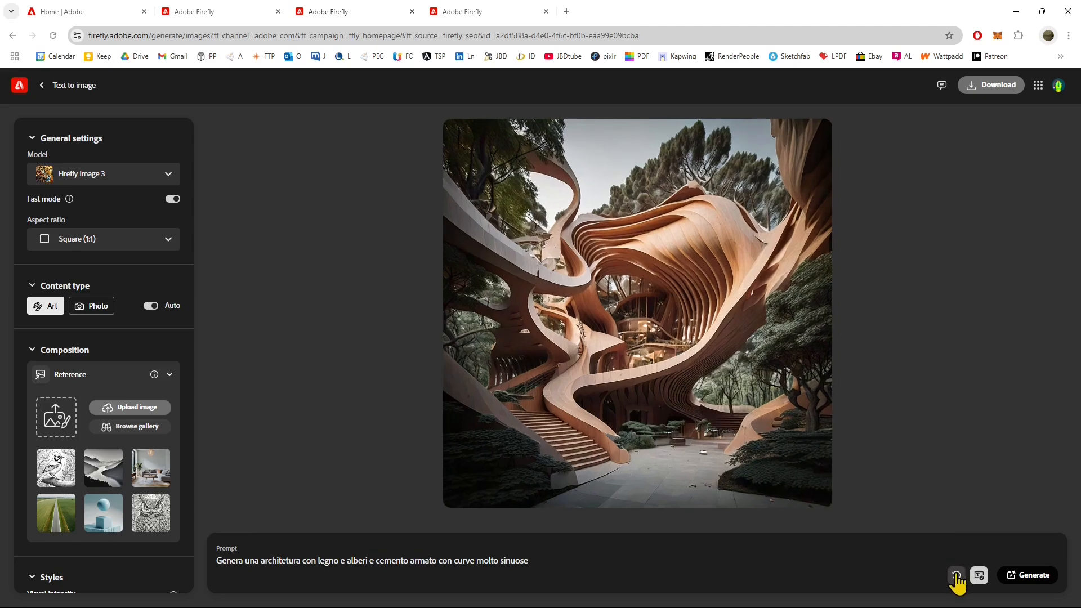
{"action": "left_click", "coordinate": [956, 577]}
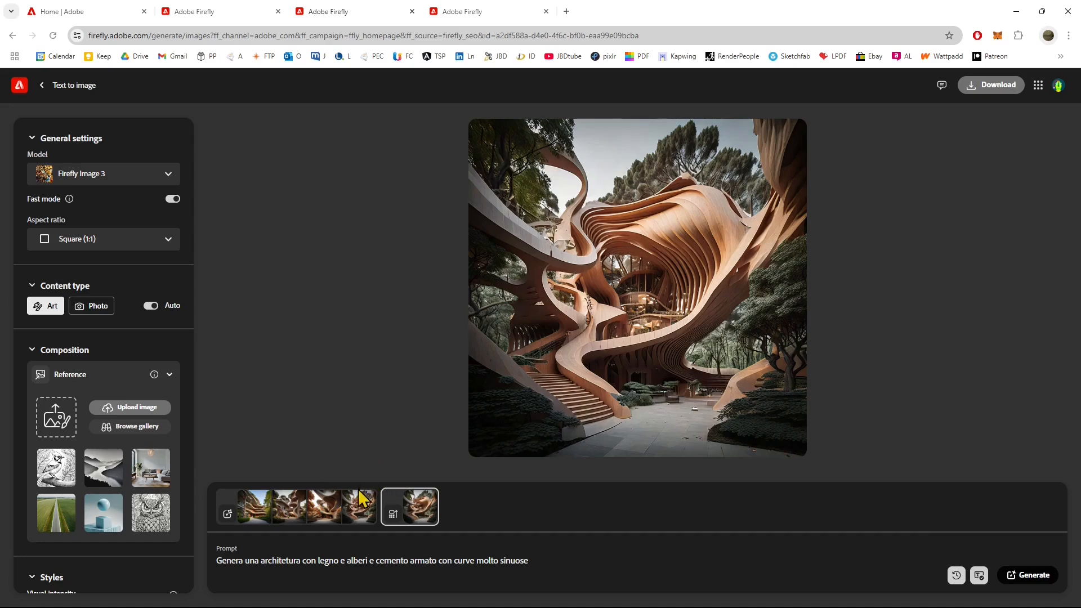
{"action": "left_click", "coordinate": [350, 514]}
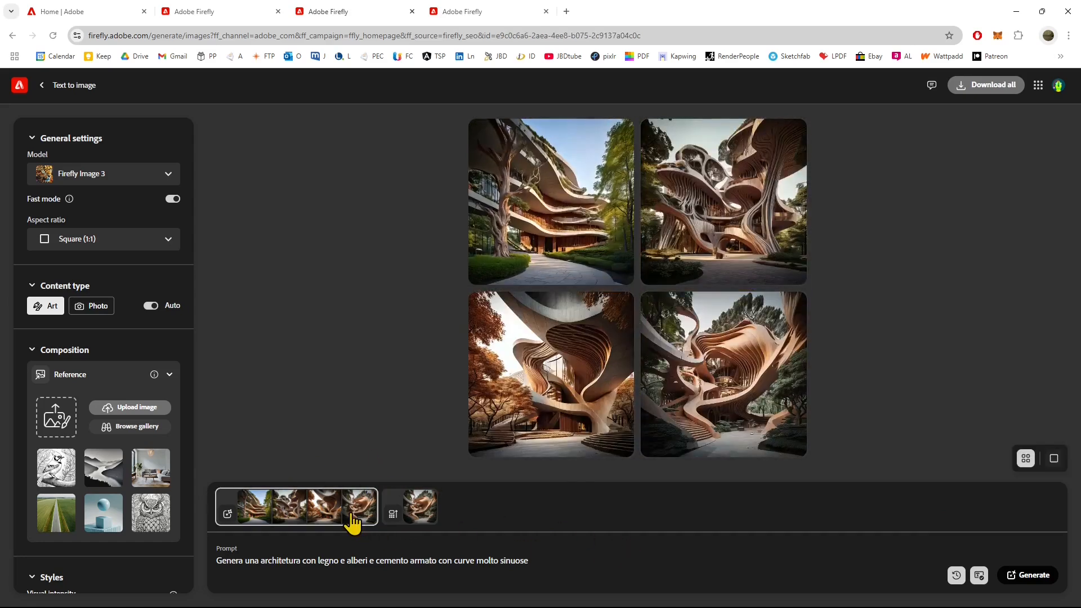
{"action": "left_click", "coordinate": [424, 515]}
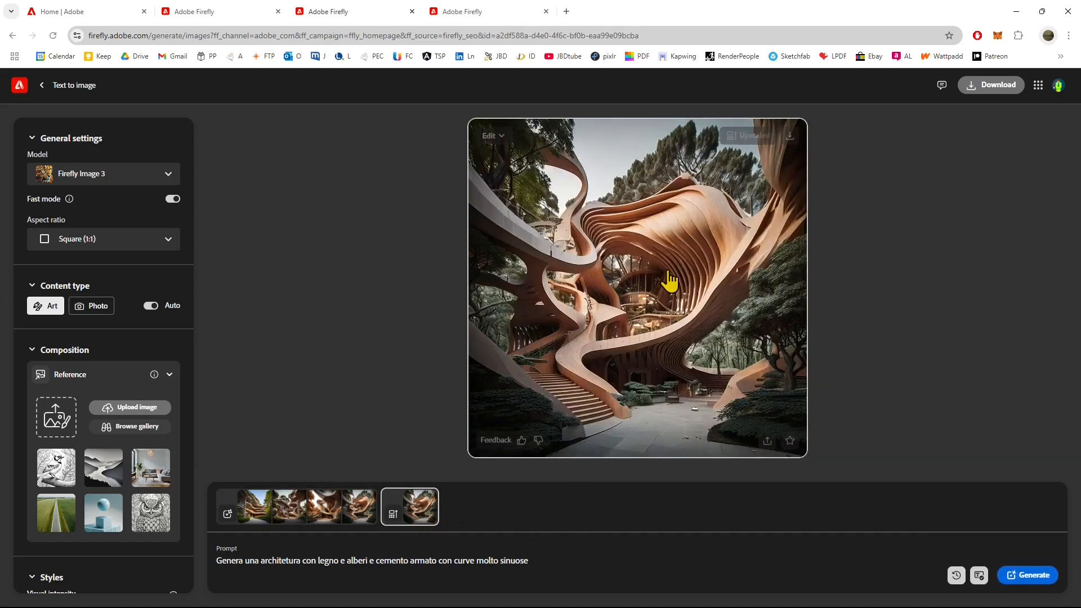
Set the content type to Photo instead of automatic, and collapse the General settings and Content type sections.
{"action": "left_click", "coordinate": [46, 306]}
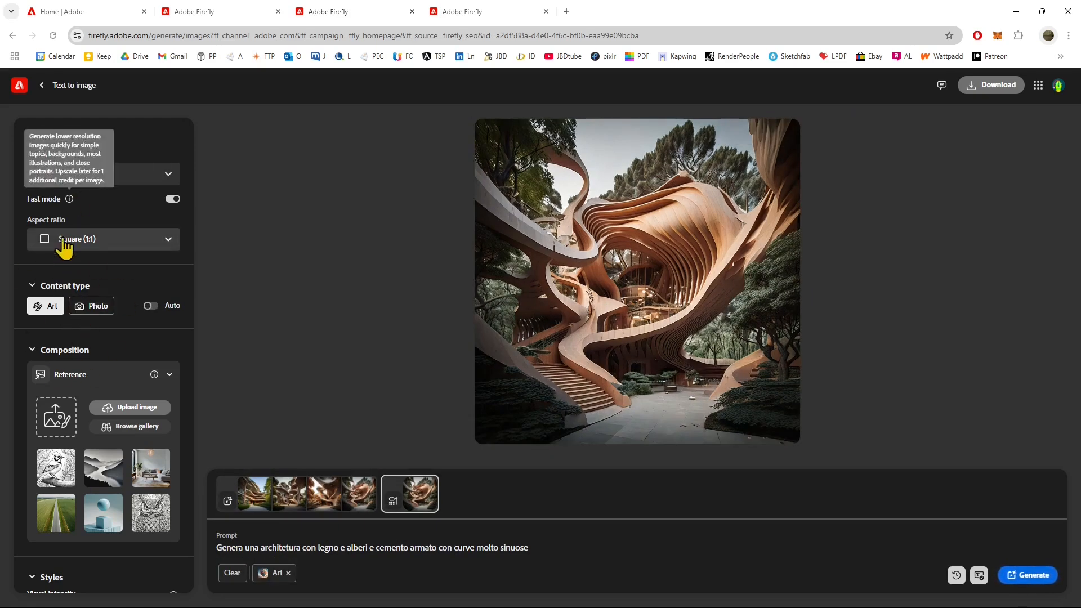
{"action": "left_click", "coordinate": [32, 139]}
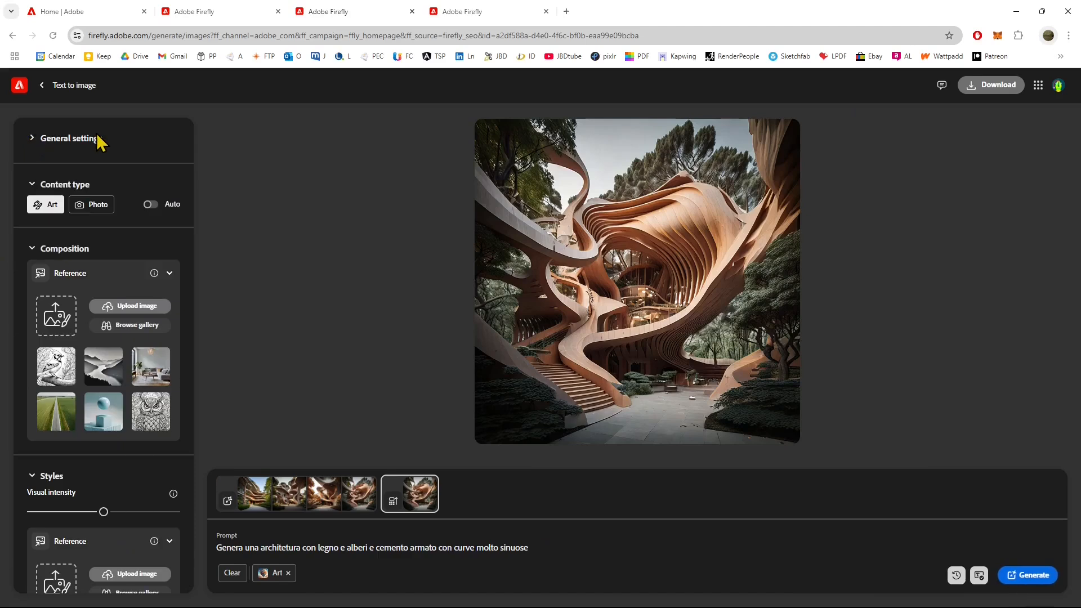
{"action": "left_click", "coordinate": [93, 208]}
{"action": "left_click", "coordinate": [52, 206]}
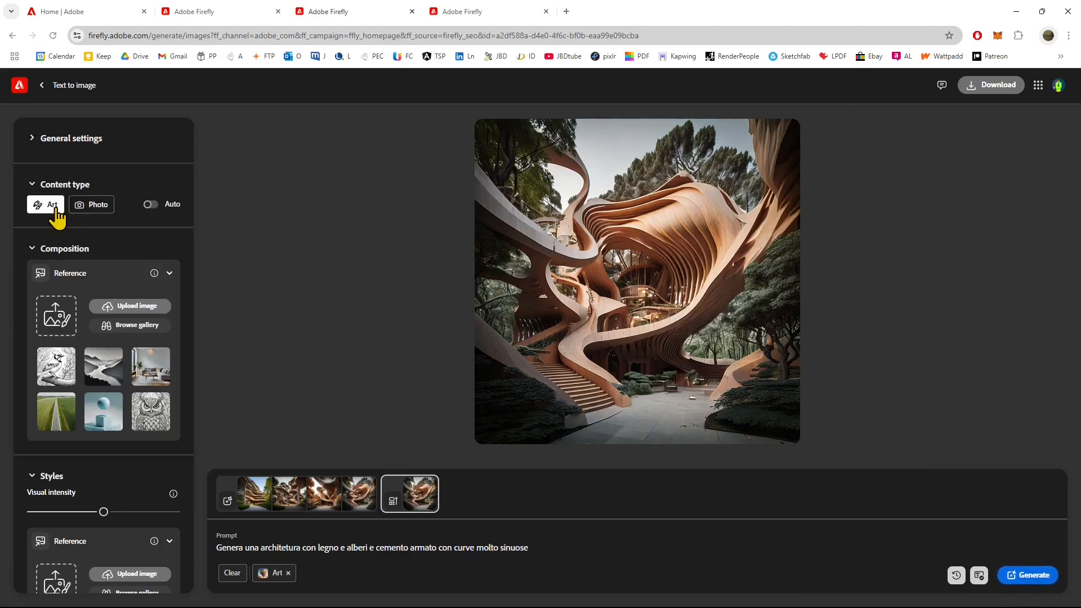
{"action": "left_click", "coordinate": [101, 212]}
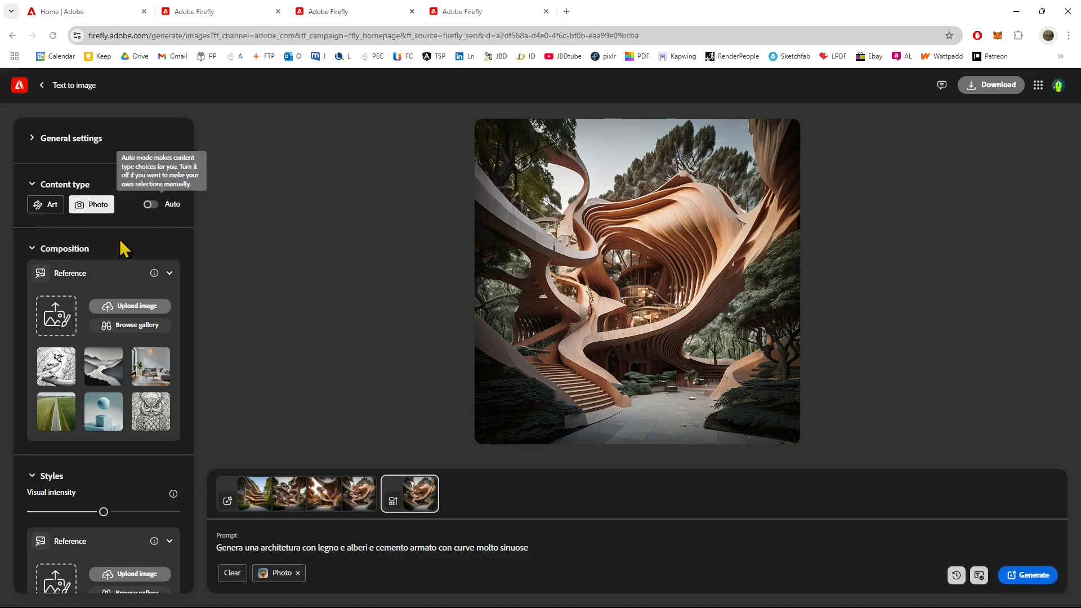
{"action": "left_click", "coordinate": [32, 185]}
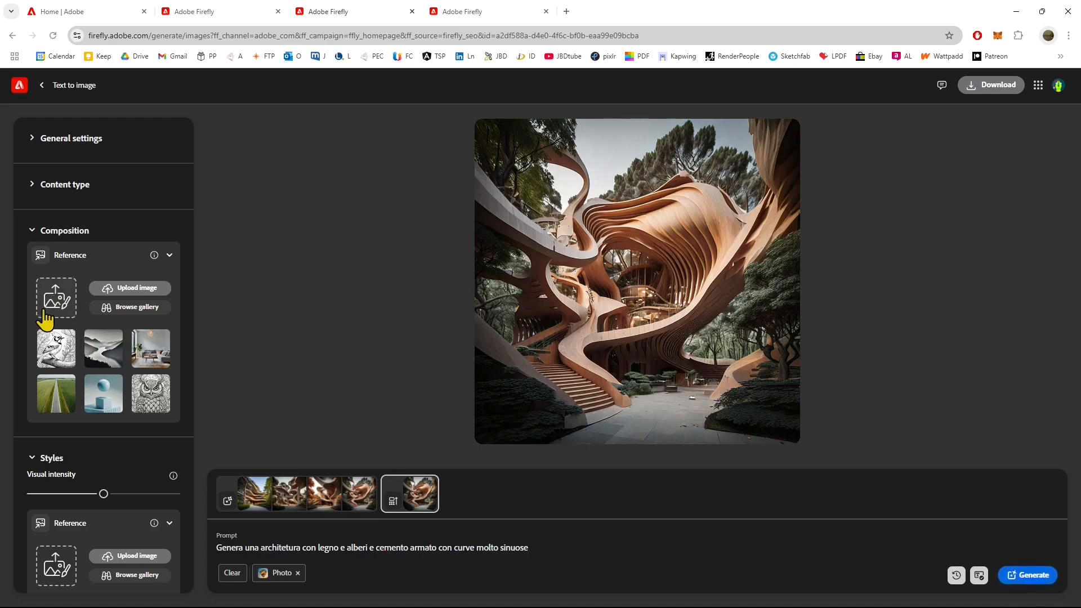
Raise the Visual intensity in the Styles settings to near its maximum.
{"action": "mouse_move", "coordinate": [507, 391]}
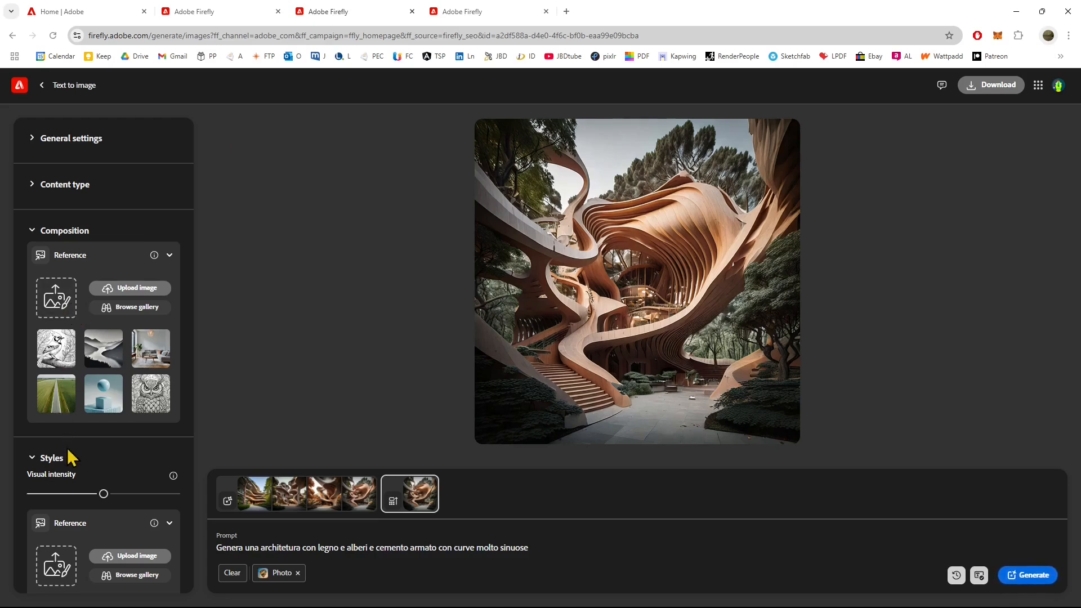
{"action": "scroll", "coordinate": [66, 448], "scroll_direction": "down", "scroll_amount": 1}
{"action": "left_click_drag", "start_coordinate": [103, 437], "coordinate": [158, 448]}
{"action": "scroll", "coordinate": [99, 459], "scroll_direction": "down", "scroll_amount": 1}
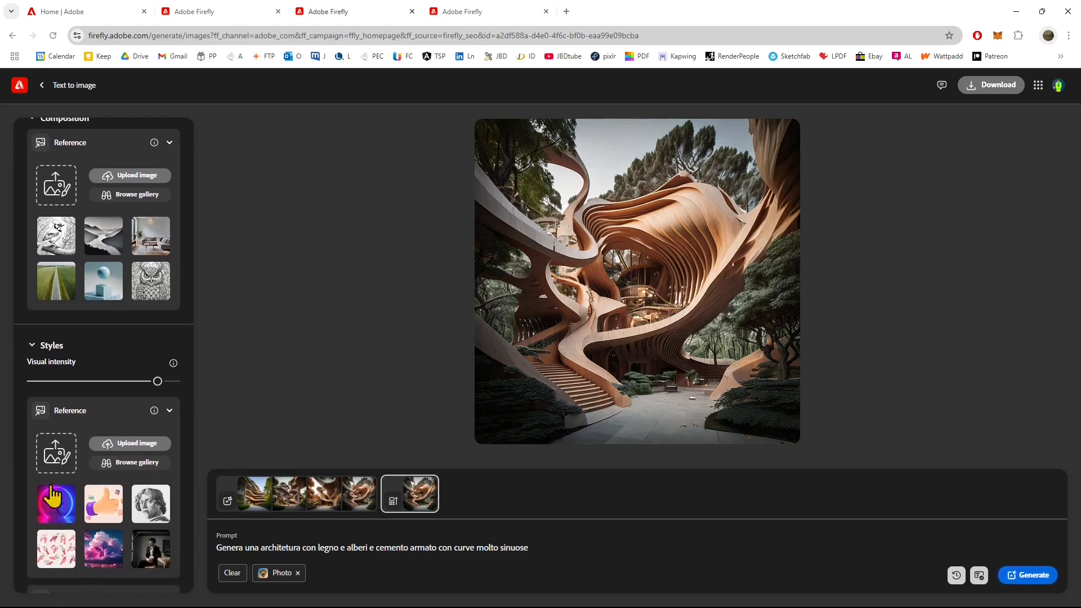
Try the dark photo of the seated man as style reference, and remove it again.
{"action": "scroll", "coordinate": [47, 473], "scroll_direction": "down", "scroll_amount": 1}
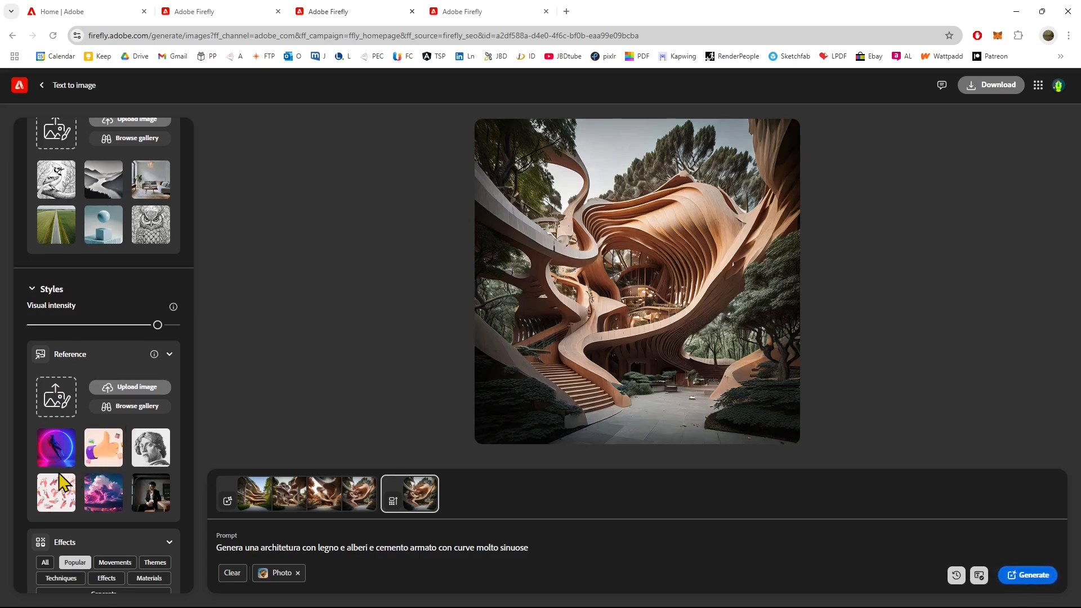
{"action": "left_click", "coordinate": [149, 498]}
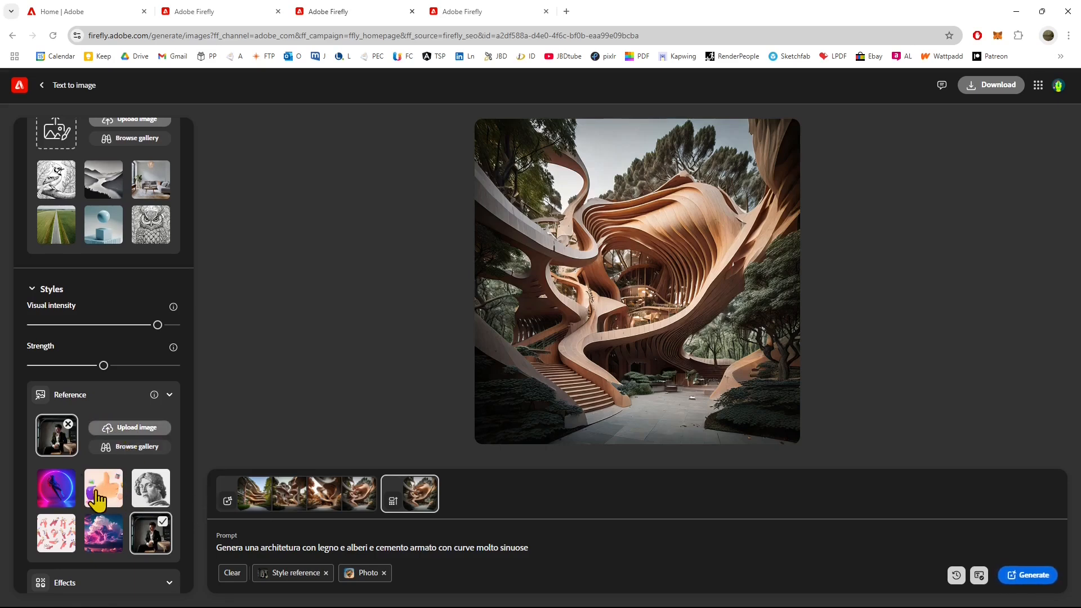
{"action": "left_click", "coordinate": [68, 424]}
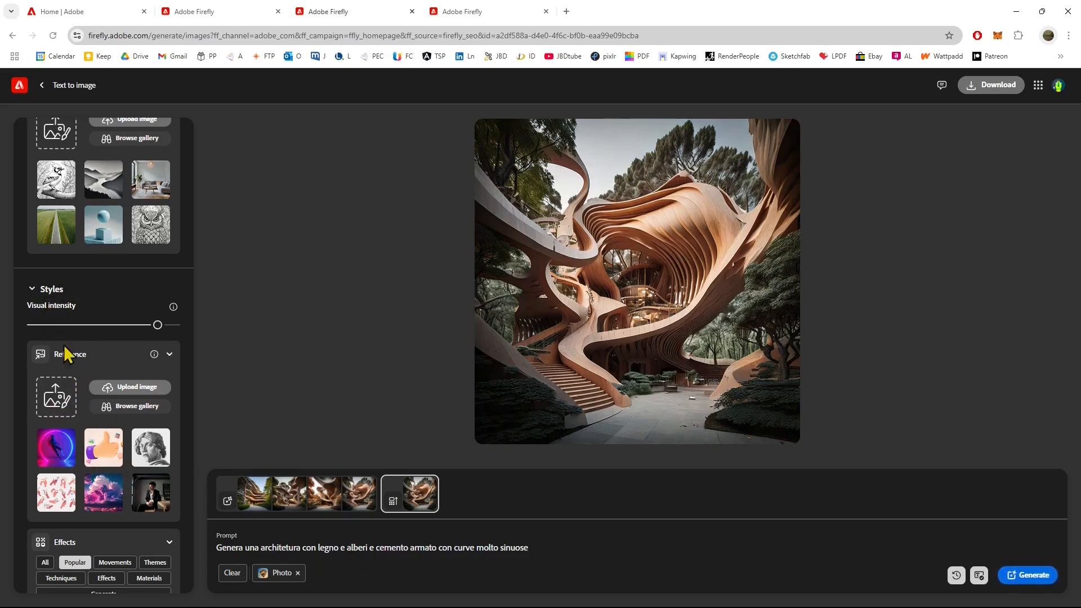
Apply the Hyper realistic effect from the Popular effects in the Styles settings.
{"action": "scroll", "coordinate": [80, 465], "scroll_direction": "up", "scroll_amount": 2}
{"action": "scroll", "coordinate": [77, 462], "scroll_direction": "down", "scroll_amount": 4}
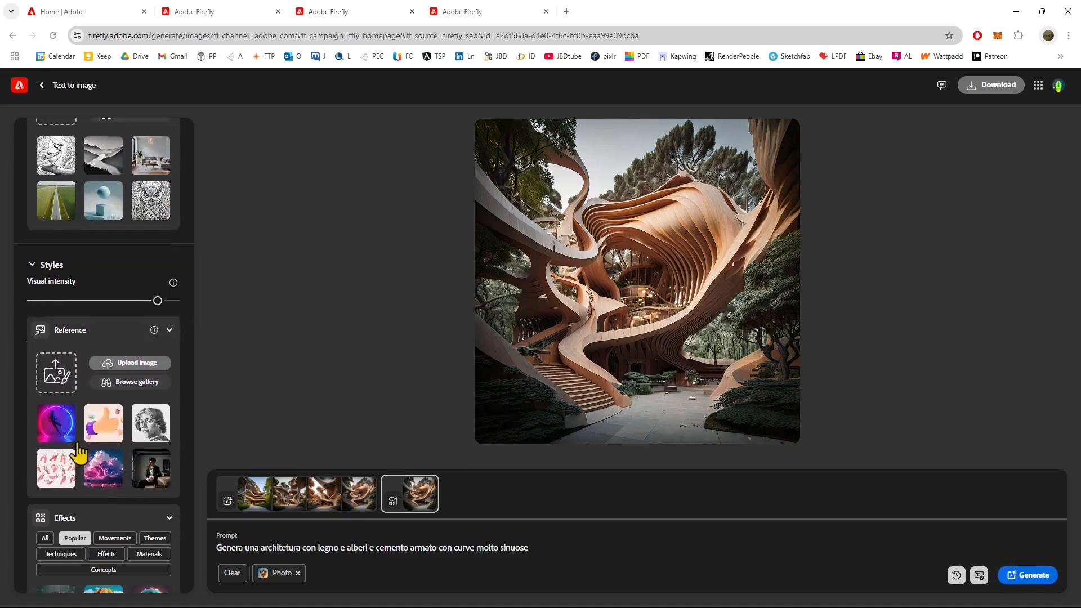
{"action": "scroll", "coordinate": [90, 388], "scroll_direction": "down", "scroll_amount": 1}
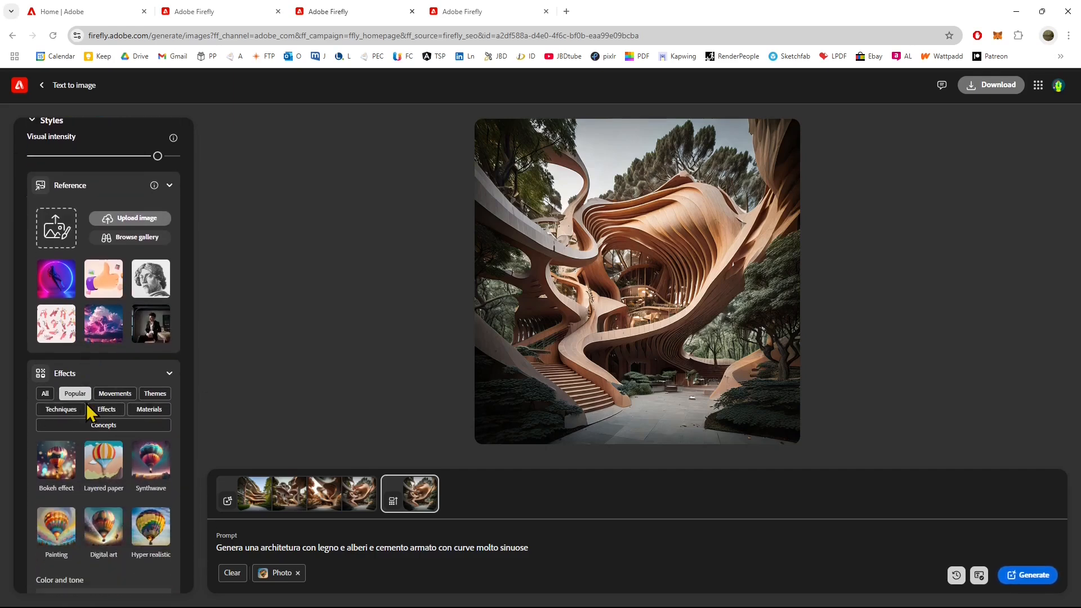
{"action": "scroll", "coordinate": [90, 414], "scroll_direction": "down", "scroll_amount": 1}
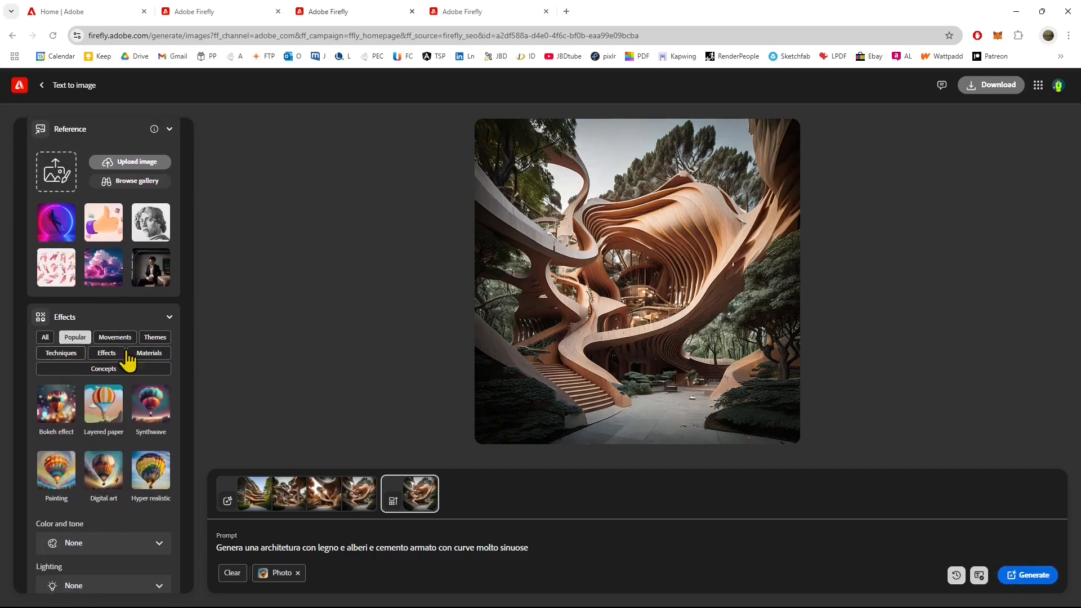
{"action": "left_click", "coordinate": [147, 479]}
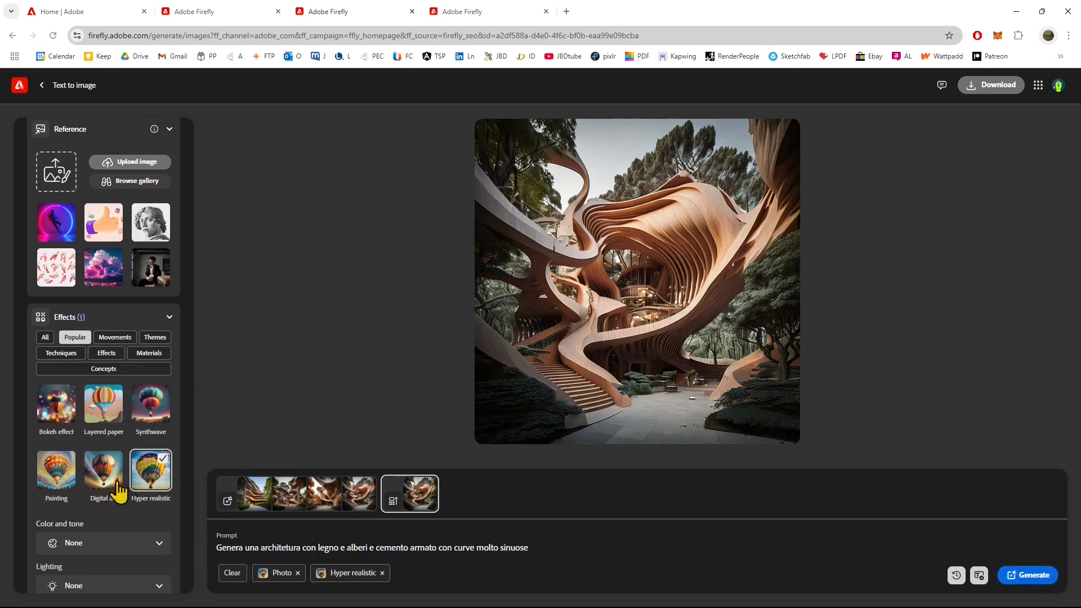
Set the Color and tone to Warm tone and the Lighting to Multiexposure.
{"action": "scroll", "coordinate": [104, 479], "scroll_direction": "down", "scroll_amount": 1}
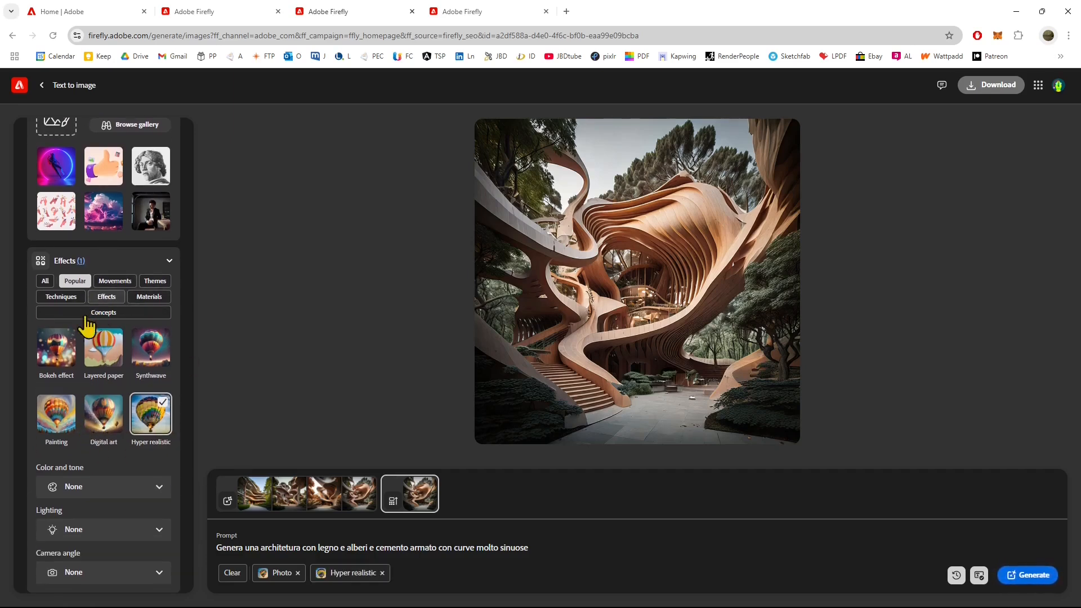
{"action": "scroll", "coordinate": [90, 376], "scroll_direction": "down", "scroll_amount": 1}
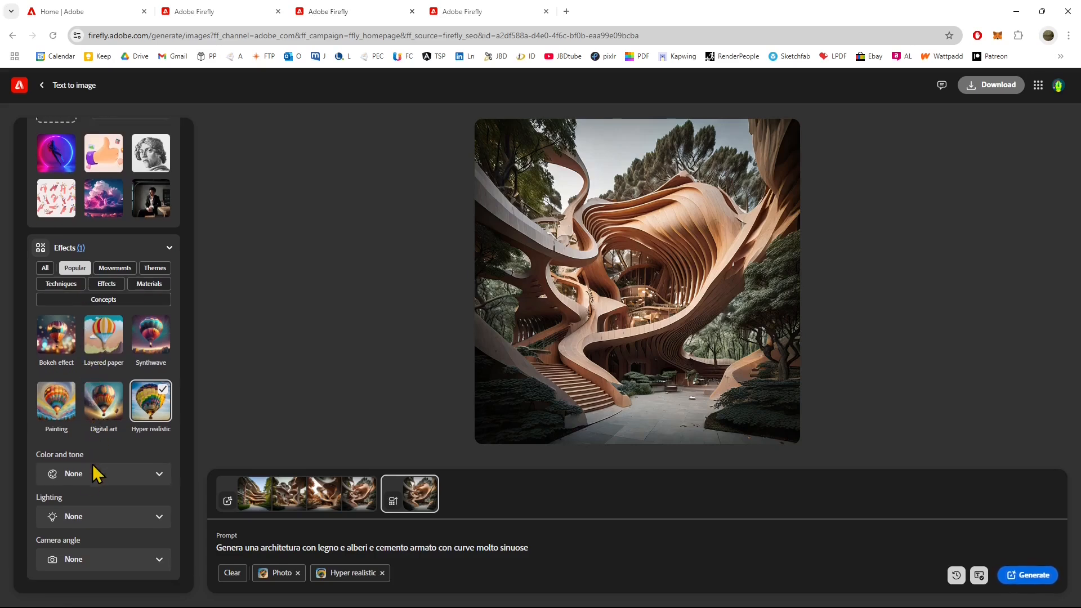
{"action": "left_click", "coordinate": [160, 480]}
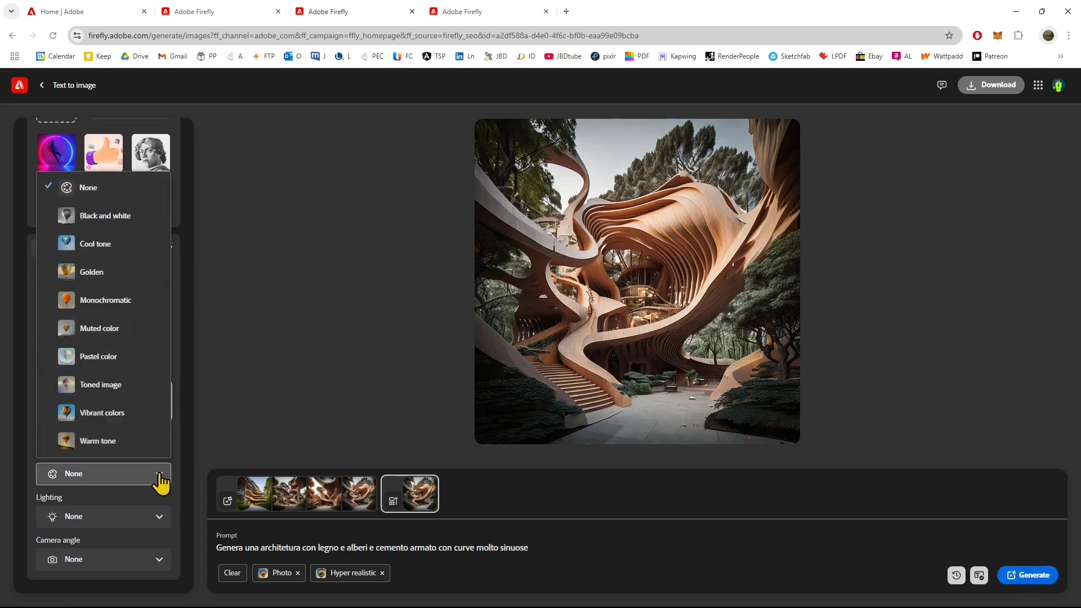
{"action": "left_click", "coordinate": [101, 443]}
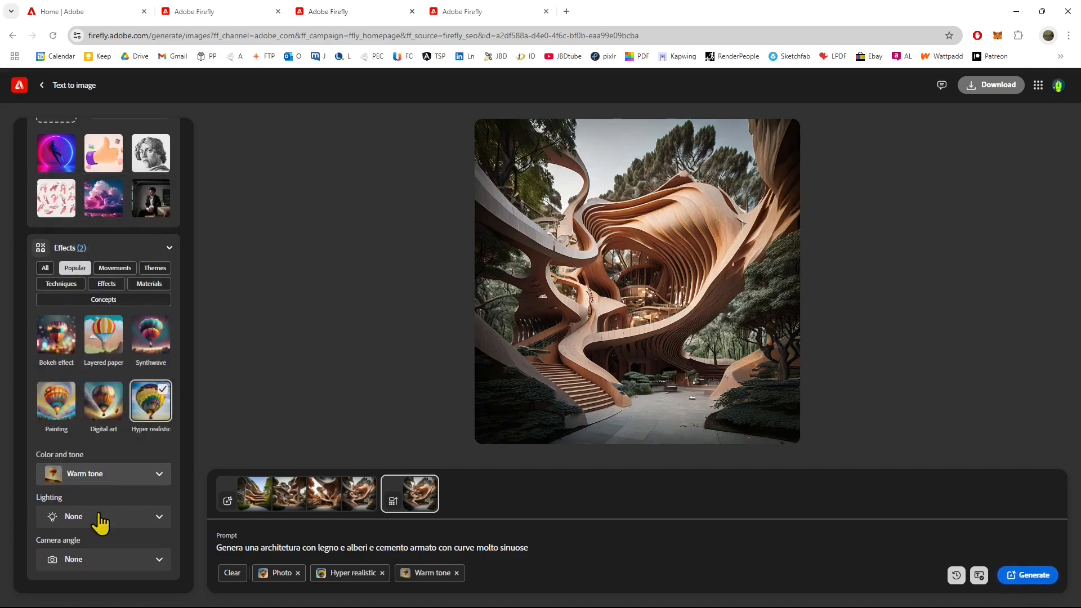
{"action": "left_click", "coordinate": [53, 517]}
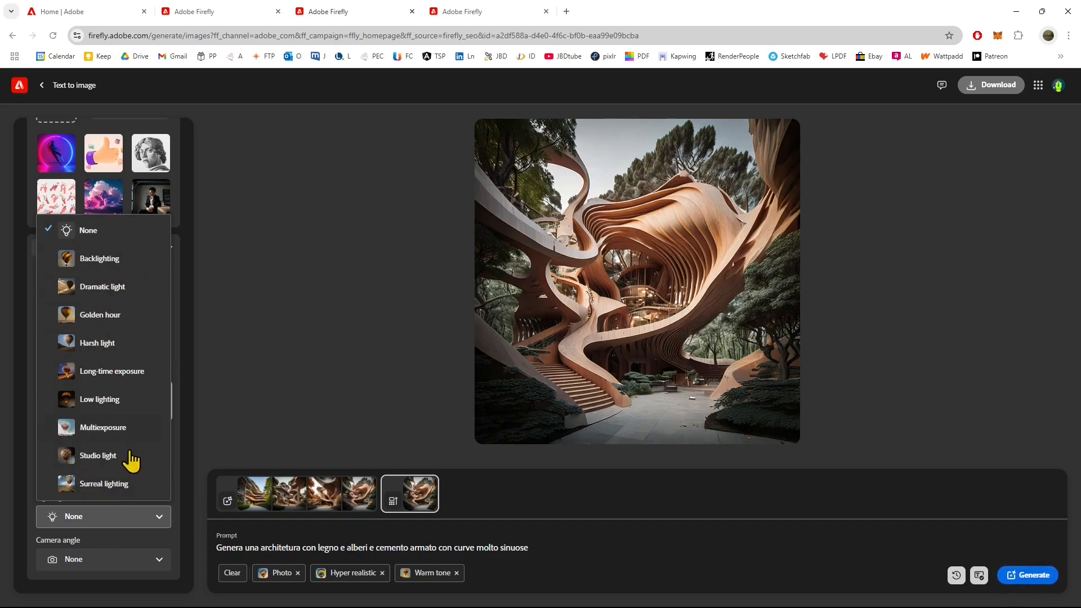
{"action": "left_click", "coordinate": [104, 429]}
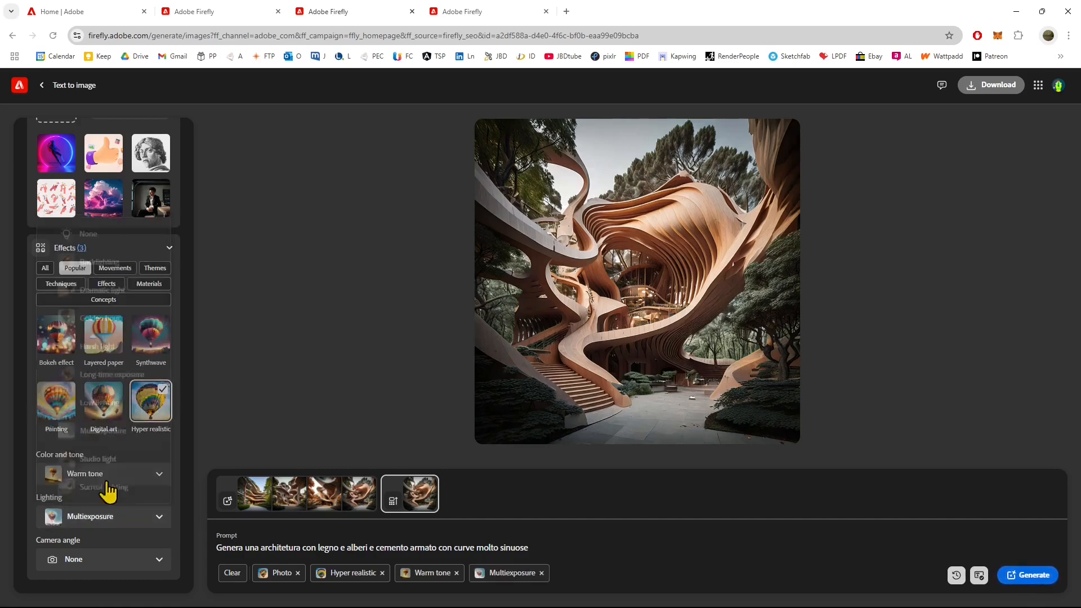
Look through the Camera angle options, leave it at None, and return to the Composition reference settings.
{"action": "left_click", "coordinate": [120, 573]}
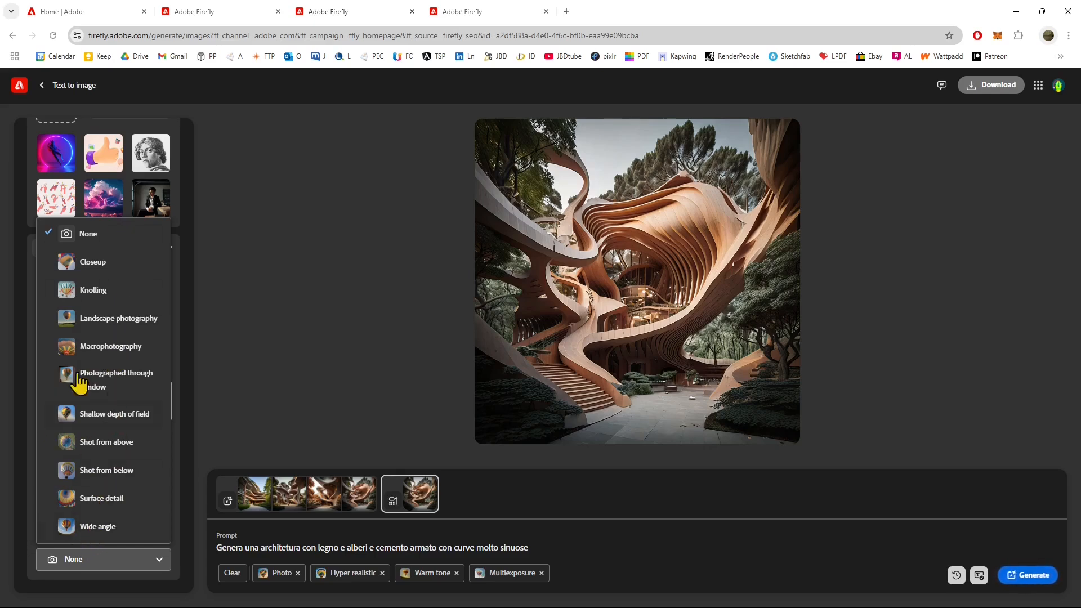
{"action": "left_click", "coordinate": [104, 562]}
{"action": "scroll", "coordinate": [104, 460], "scroll_direction": "up", "scroll_amount": 1}
{"action": "scroll", "coordinate": [104, 461], "scroll_direction": "up", "scroll_amount": 6}
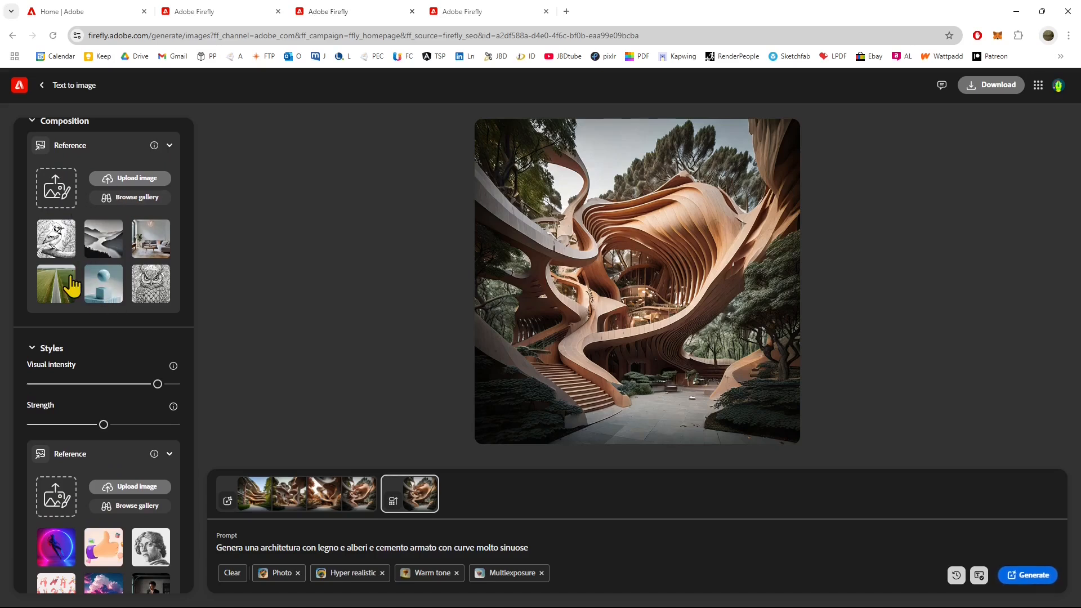
{"action": "scroll", "coordinate": [70, 284], "scroll_direction": "up", "scroll_amount": 1}
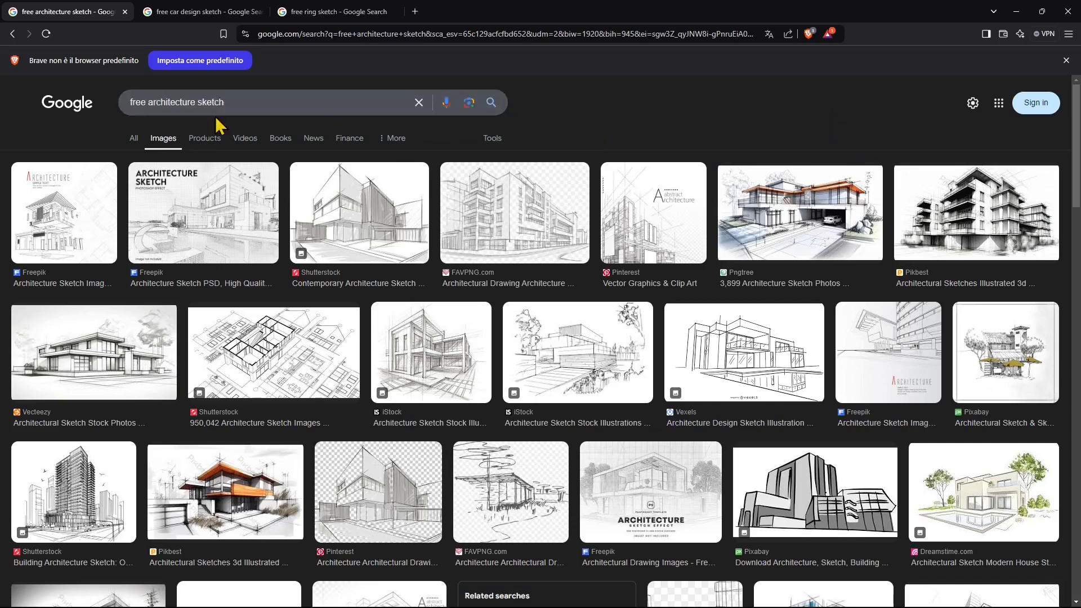
Switch to the Google Images window and browse the free architecture sketch and free car design sketch results for possible references.
{"action": "scroll", "coordinate": [333, 169], "scroll_direction": "down", "scroll_amount": 2}
{"action": "scroll", "coordinate": [413, 306], "scroll_direction": "down", "scroll_amount": 5}
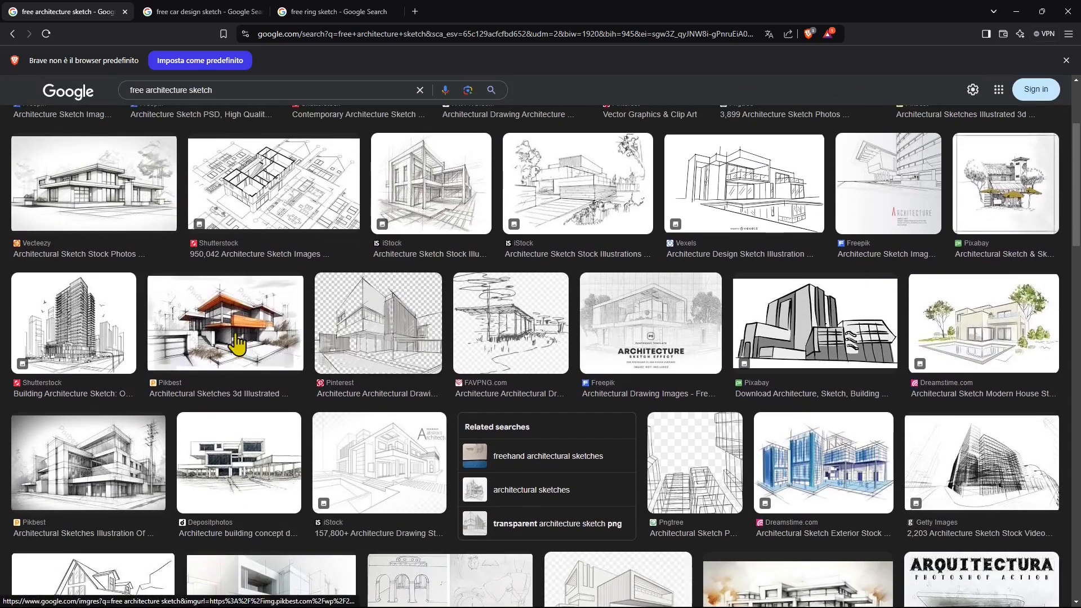
{"action": "scroll", "coordinate": [854, 333], "scroll_direction": "down", "scroll_amount": 6}
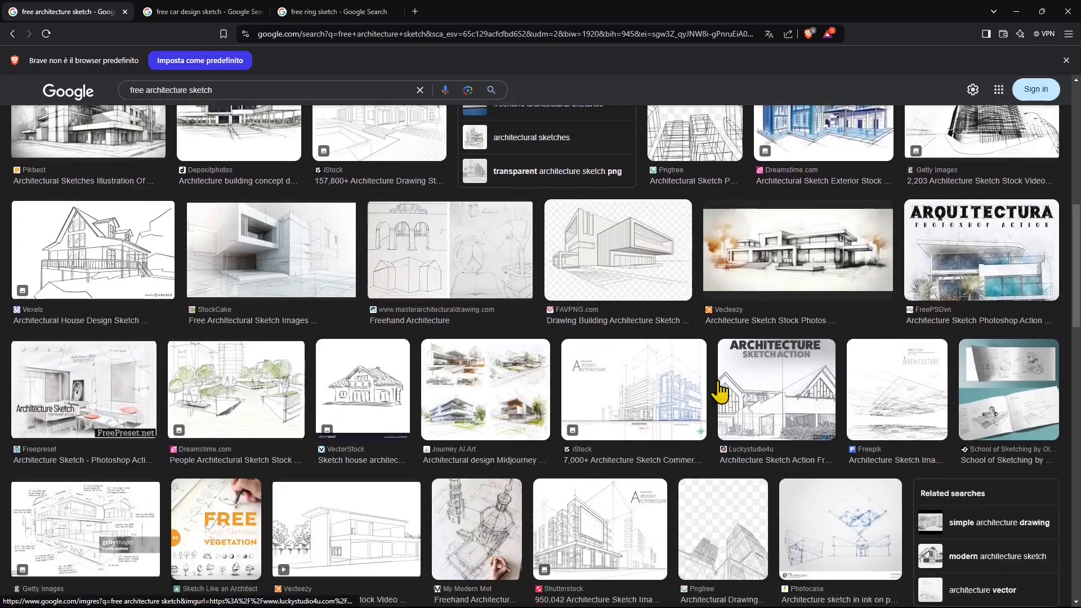
{"action": "scroll", "coordinate": [598, 349], "scroll_direction": "down", "scroll_amount": 4}
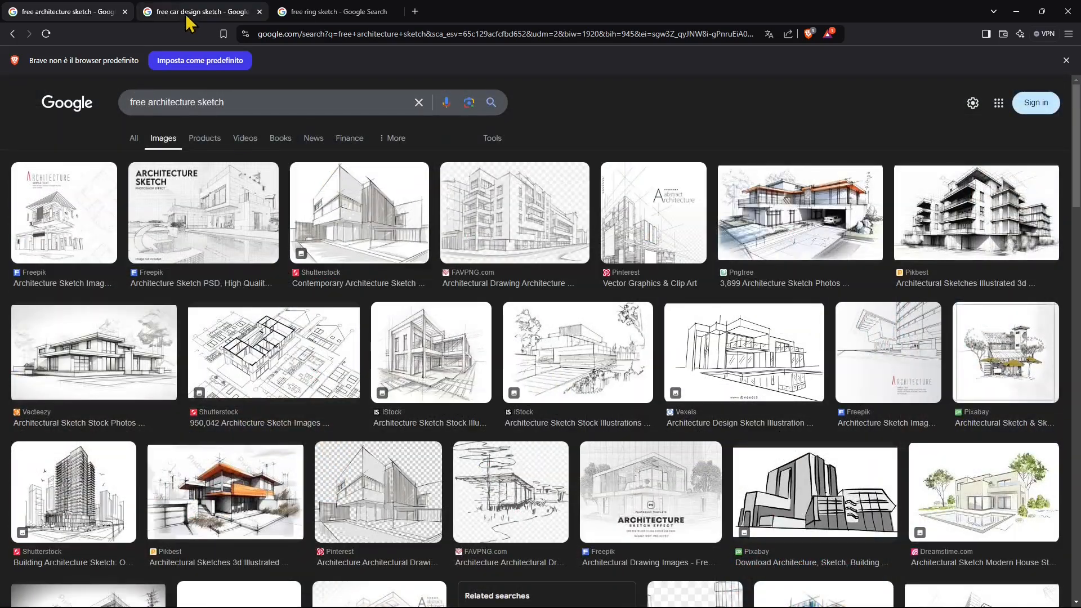
{"action": "left_click", "coordinate": [202, 12]}
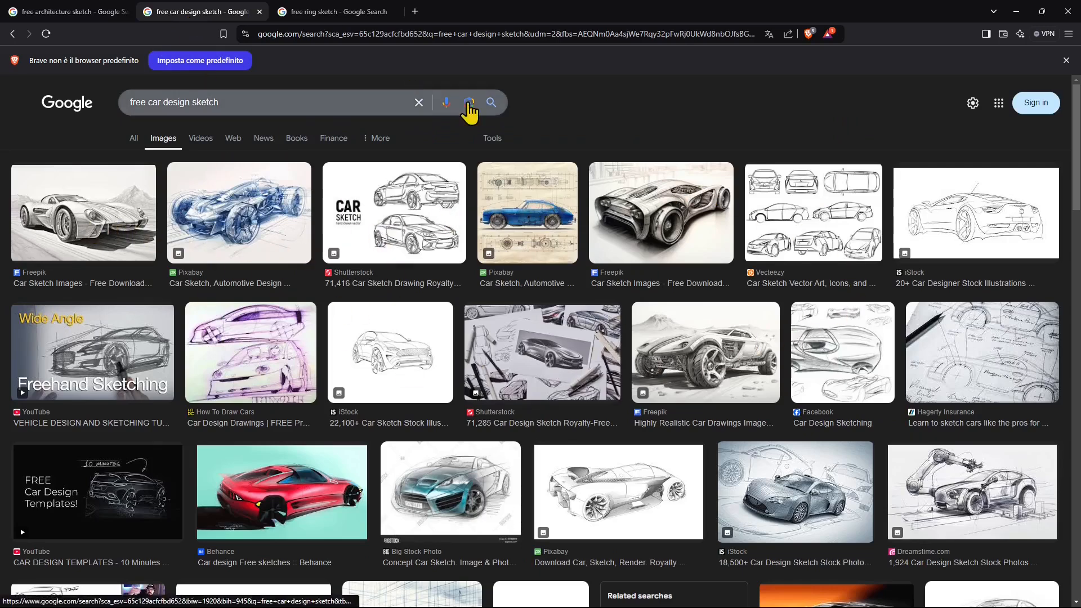
{"action": "scroll", "coordinate": [458, 367], "scroll_direction": "down", "scroll_amount": 2}
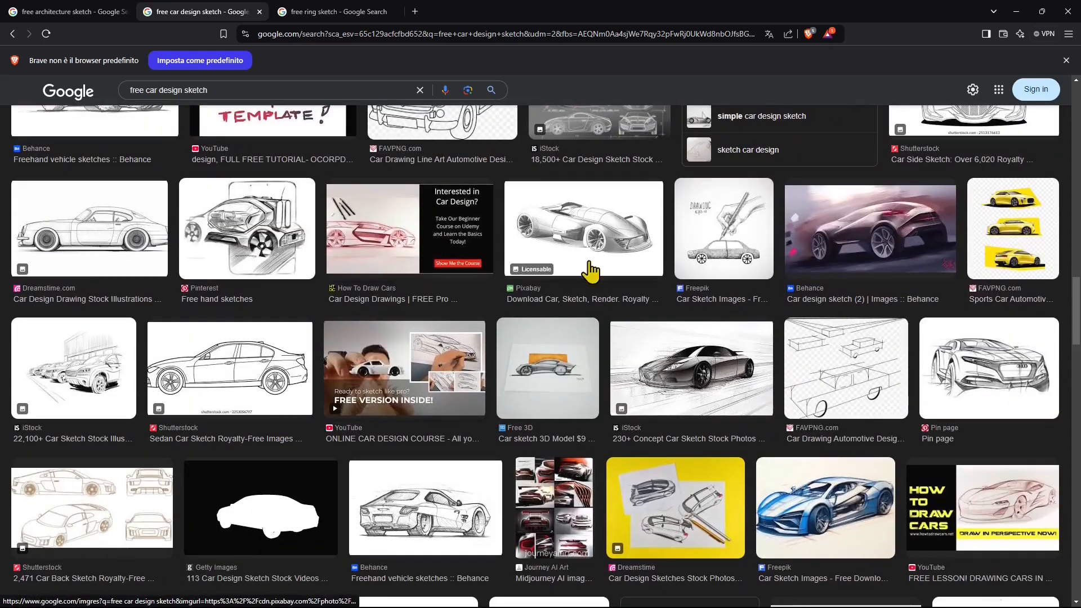
{"action": "scroll", "coordinate": [774, 280], "scroll_direction": "down", "scroll_amount": 6}
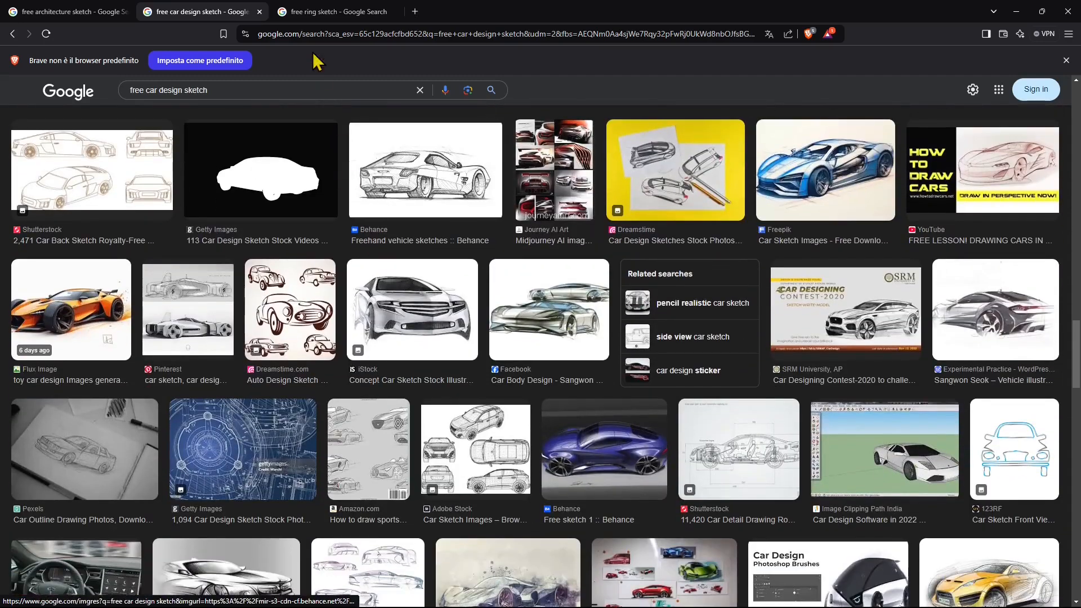
Browse the free ring sketch image results and revisit the car design and architecture sketch searches.
{"action": "left_click", "coordinate": [326, 14]}
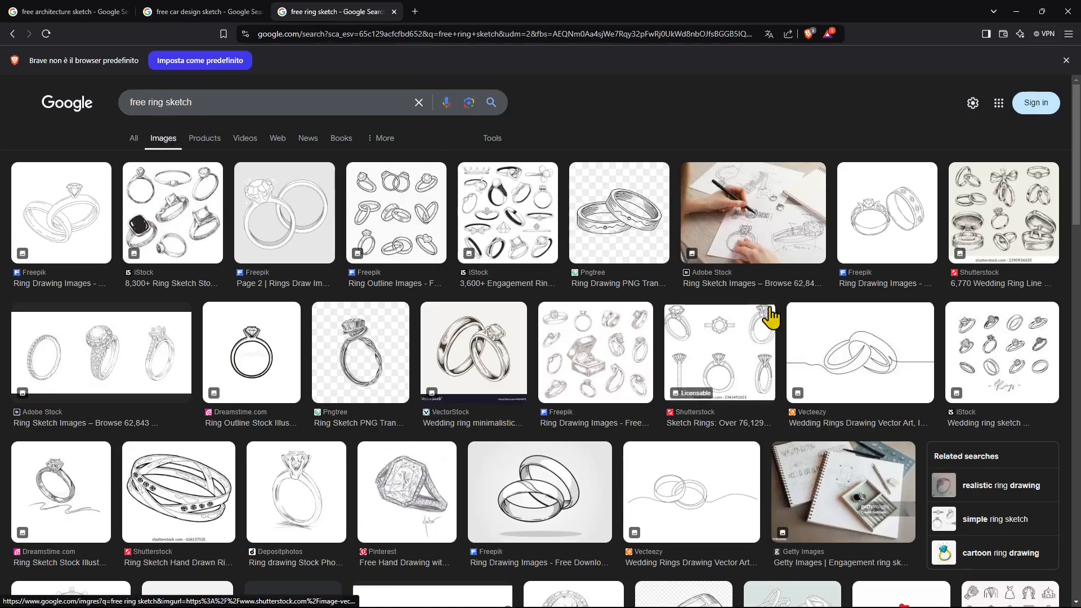
{"action": "scroll", "coordinate": [768, 315], "scroll_direction": "down", "scroll_amount": 4}
{"action": "scroll", "coordinate": [771, 318], "scroll_direction": "down", "scroll_amount": 8}
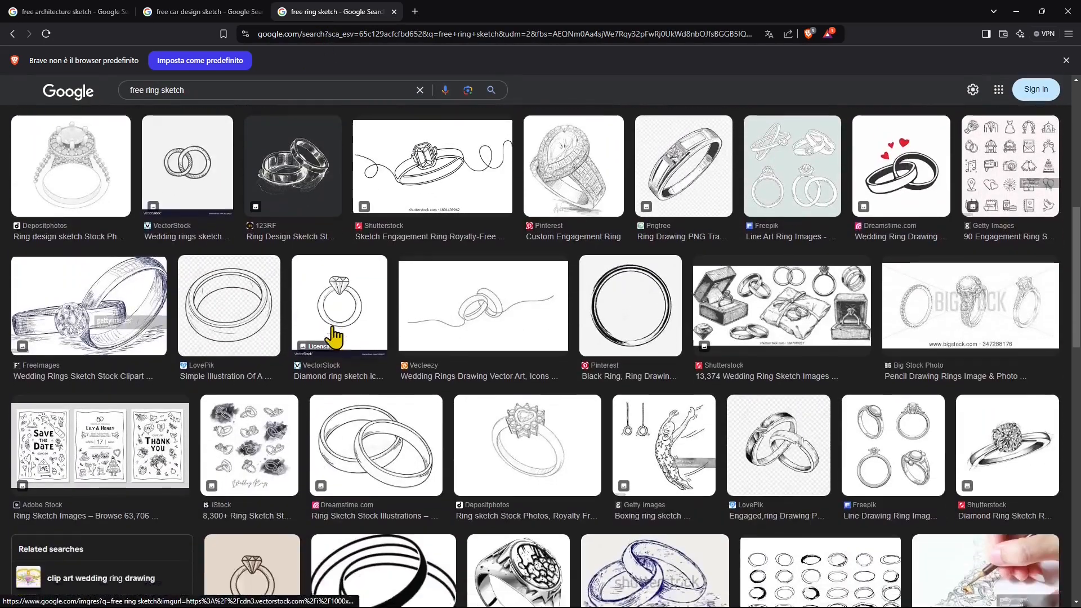
{"action": "scroll", "coordinate": [553, 393], "scroll_direction": "down", "scroll_amount": 4}
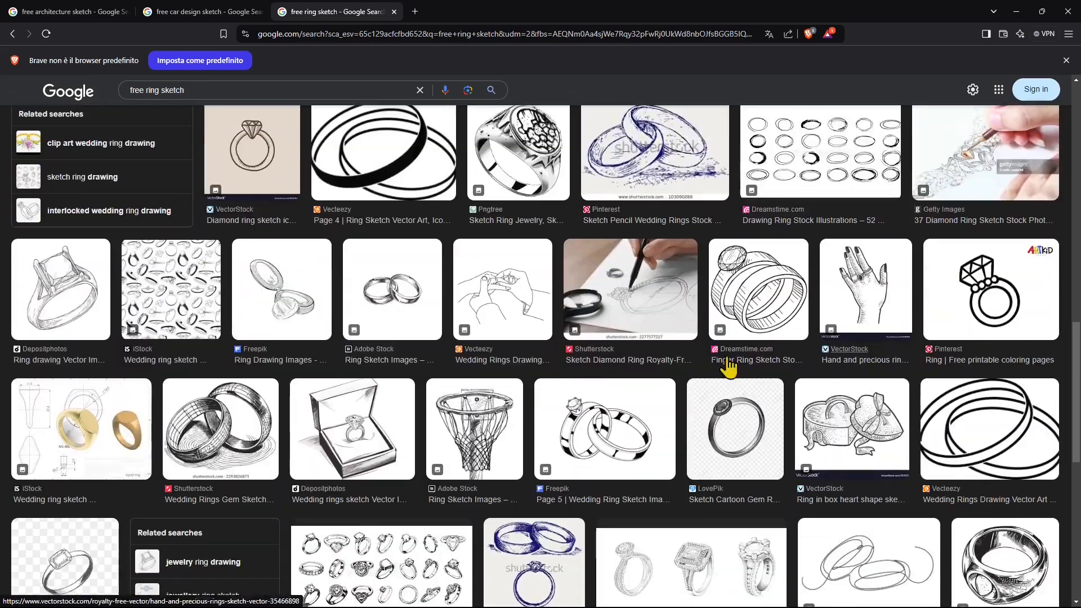
{"action": "scroll", "coordinate": [180, 302], "scroll_direction": "down", "scroll_amount": 5}
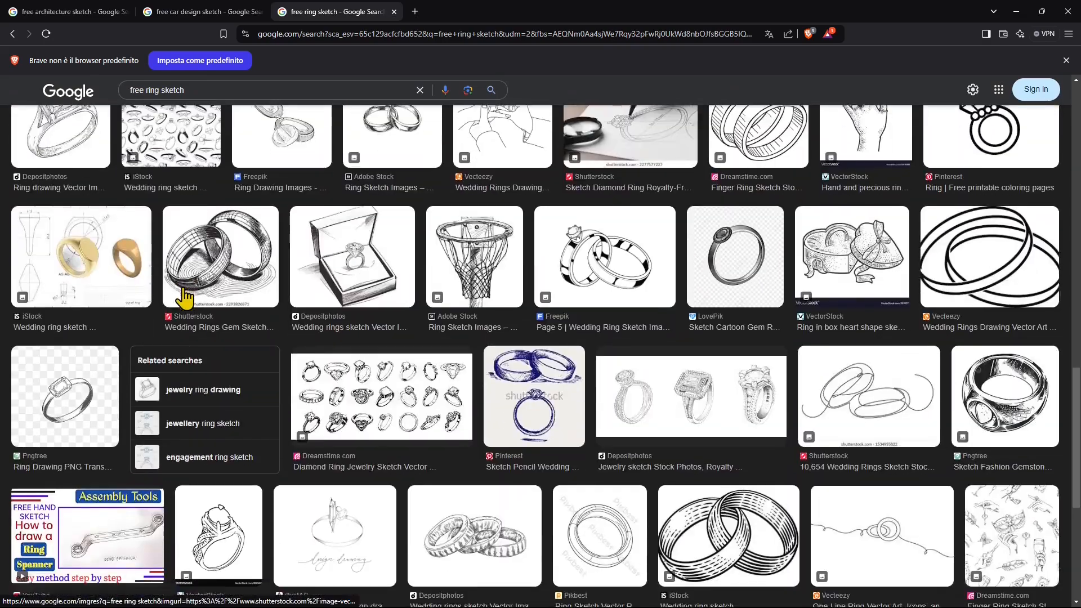
{"action": "scroll", "coordinate": [475, 318], "scroll_direction": "down", "scroll_amount": 5}
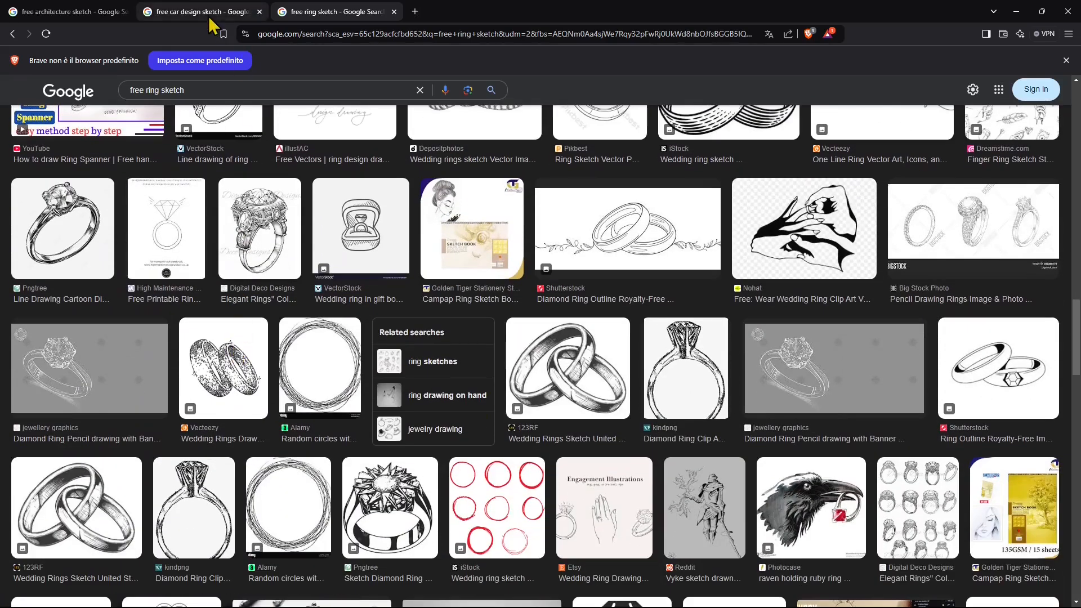
{"action": "left_click", "coordinate": [208, 12]}
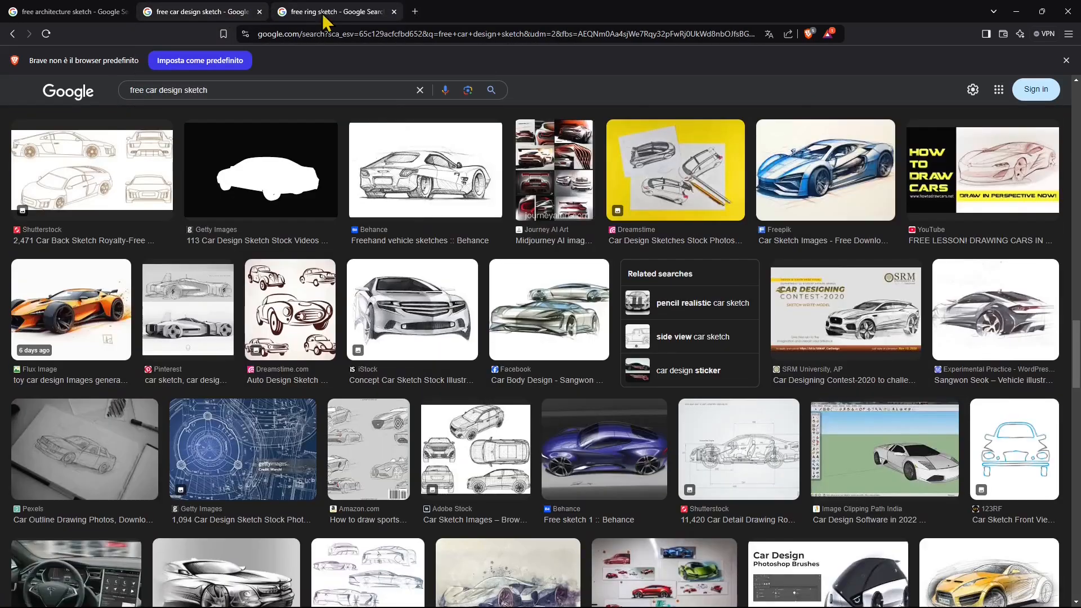
{"action": "left_click", "coordinate": [302, 13]}
{"action": "scroll", "coordinate": [345, 349], "scroll_direction": "up", "scroll_amount": 3}
{"action": "left_click", "coordinate": [95, 10]}
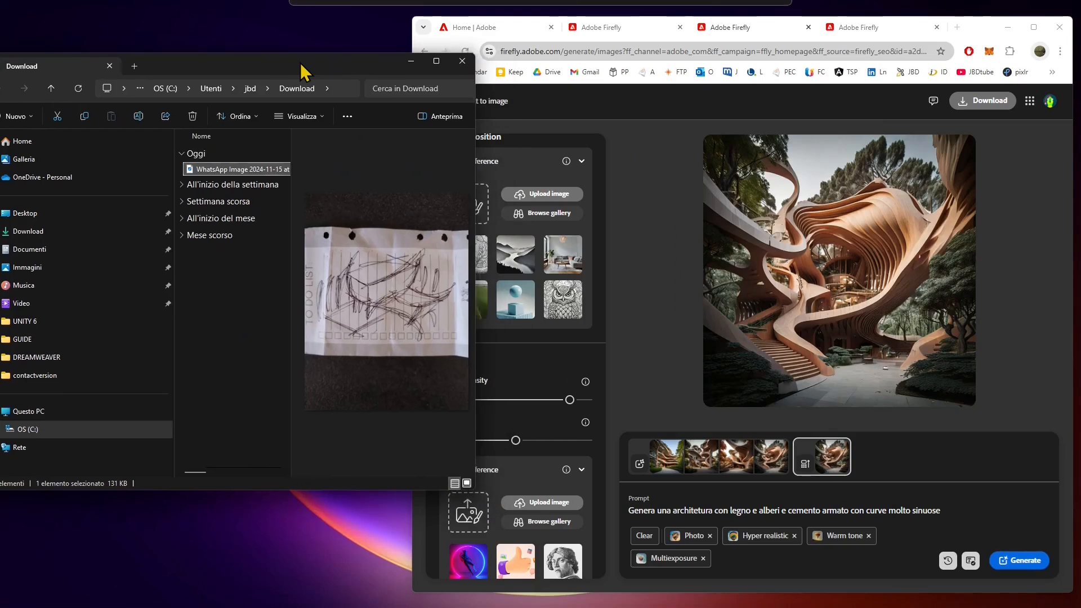
Arrange the Download folder window beside Firefly and add the hand-drawn WhatsApp sketch photo as Composition reference, accepting the image rights notice.
{"action": "left_click_drag", "start_coordinate": [304, 72], "coordinate": [232, 40]}
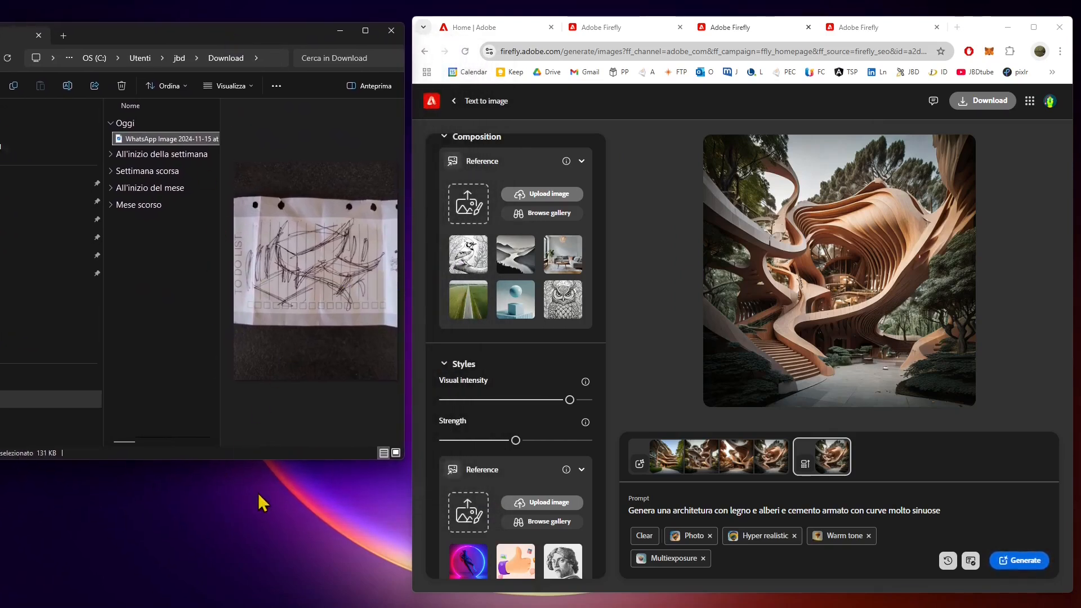
{"action": "left_click_drag", "start_coordinate": [278, 462], "coordinate": [296, 591]}
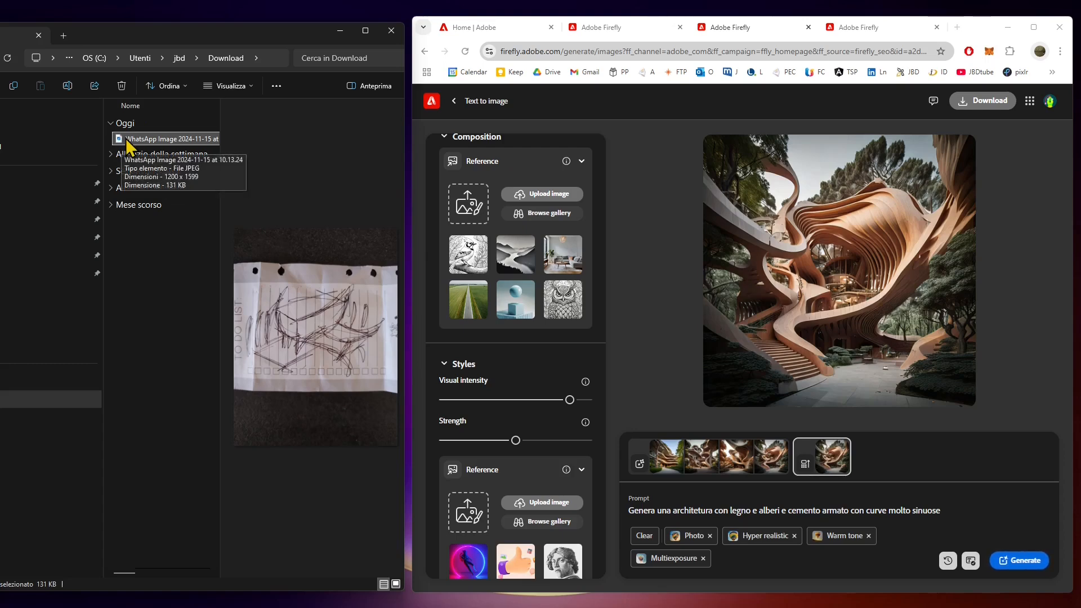
{"action": "left_click_drag", "start_coordinate": [125, 142], "coordinate": [466, 211]}
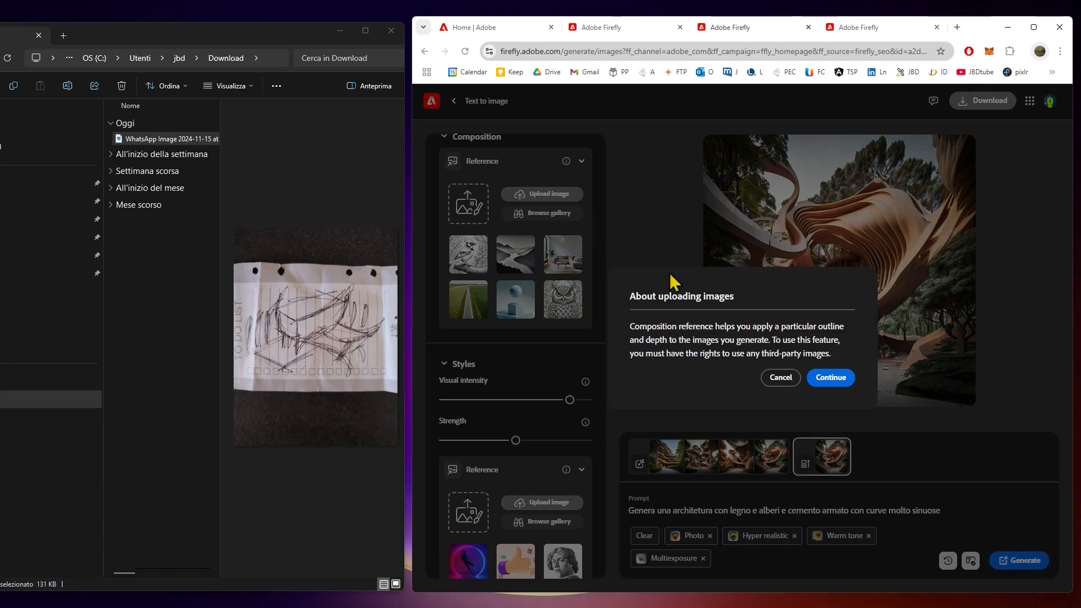
{"action": "left_click", "coordinate": [831, 378]}
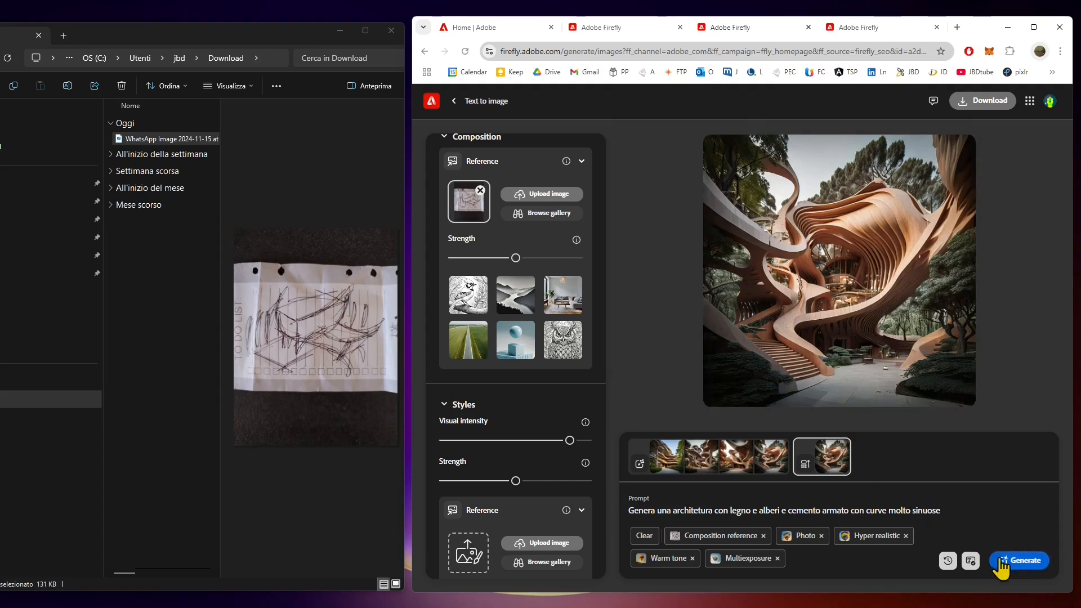
Generate new images with the sketch as composition reference, and review the Composition and Styles settings.
{"action": "left_click", "coordinate": [1020, 560]}
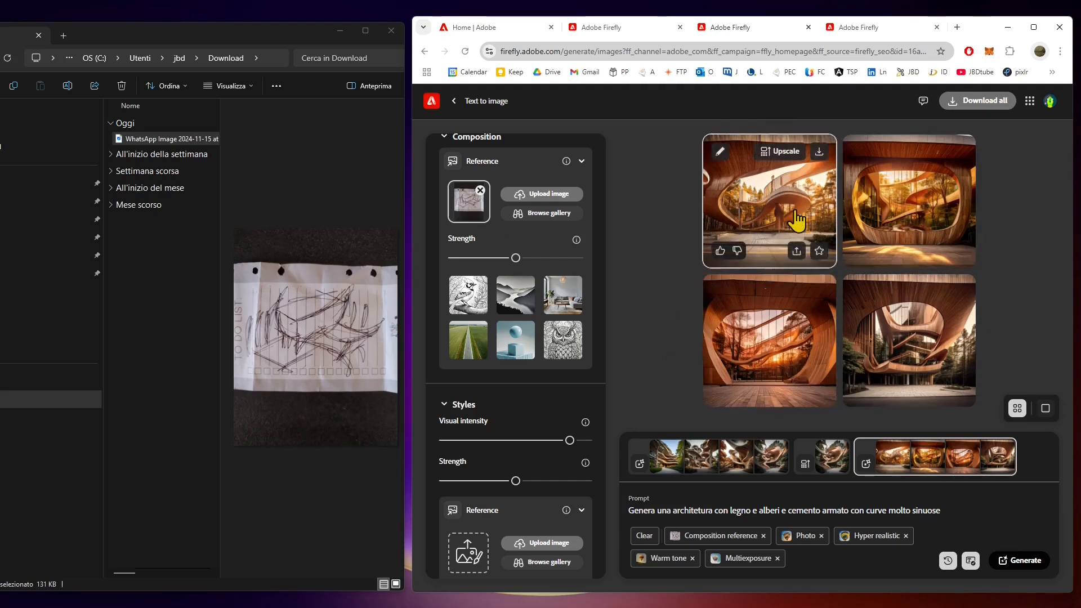
{"action": "scroll", "coordinate": [529, 455], "scroll_direction": "down", "scroll_amount": 4}
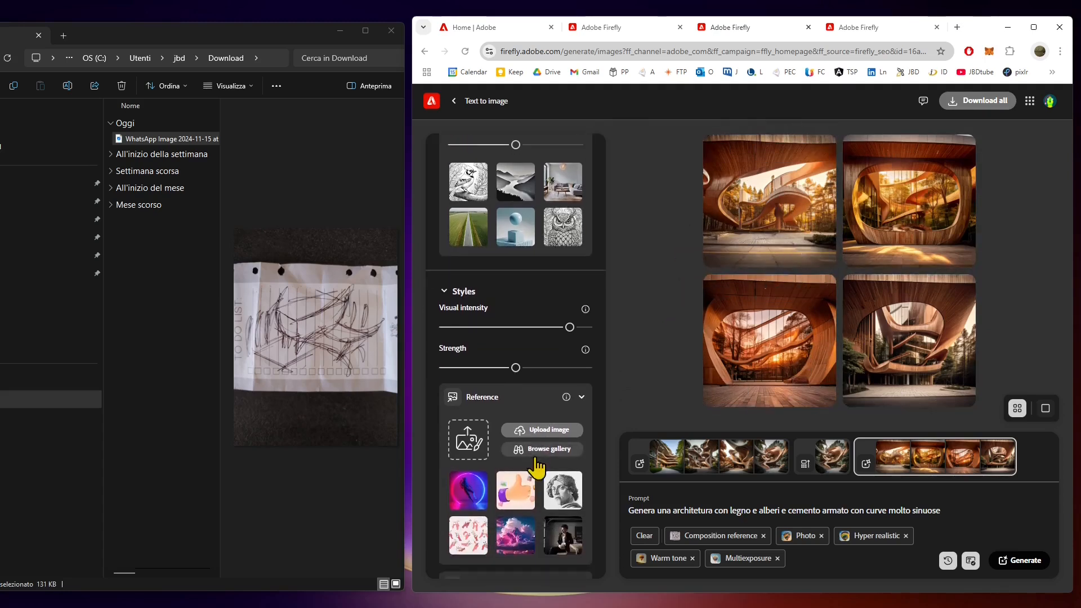
{"action": "scroll", "coordinate": [557, 372], "scroll_direction": "up", "scroll_amount": 6}
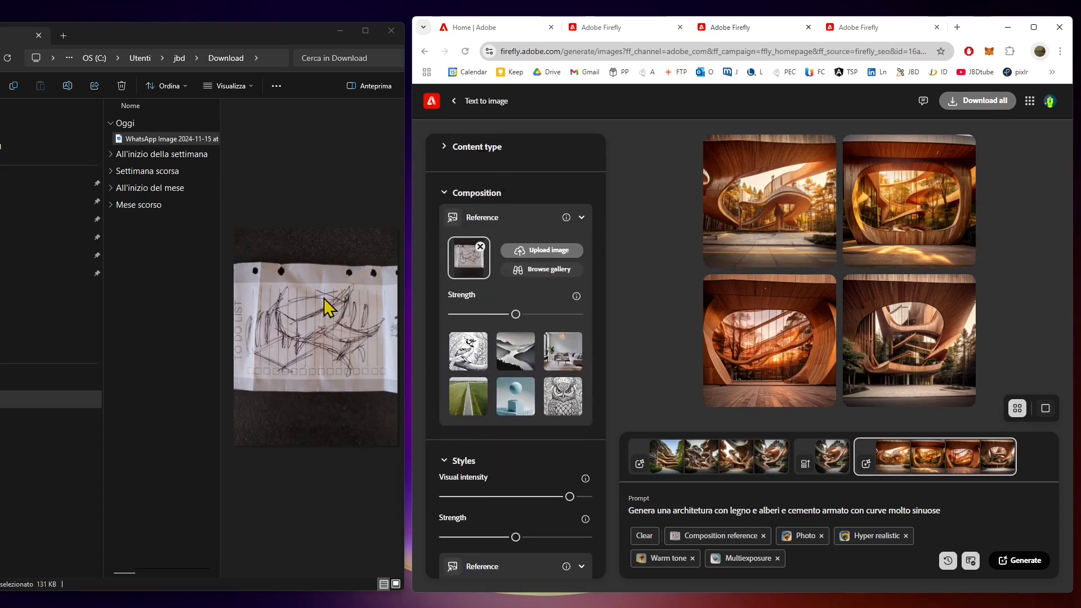
Open the WhatsApp sketch photo from the Download folder in Foto and start editing it.
{"action": "left_click", "coordinate": [158, 138]}
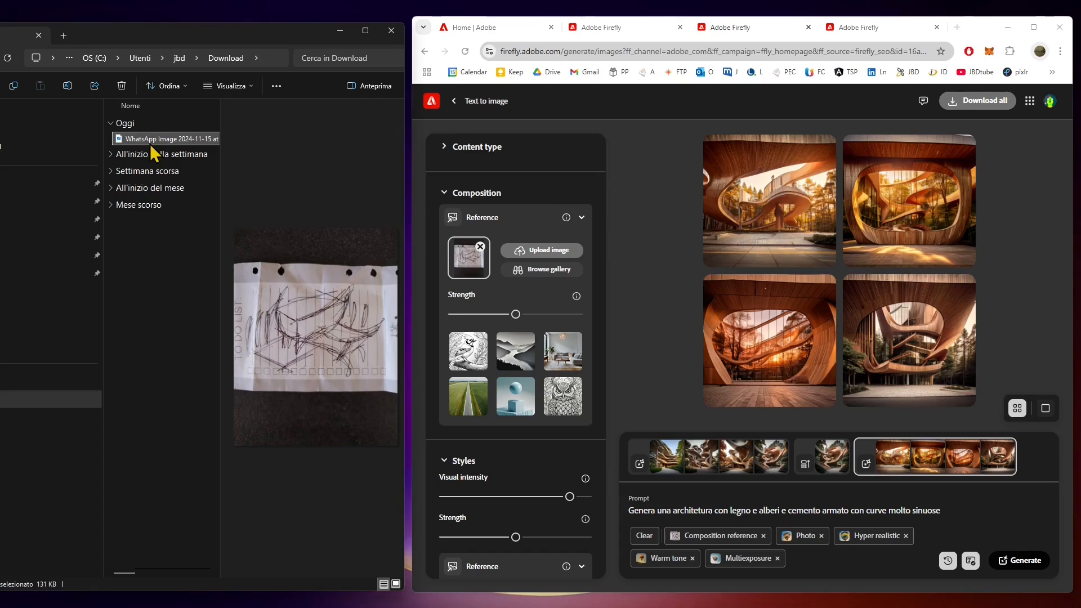
{"action": "right_click", "coordinate": [152, 140]}
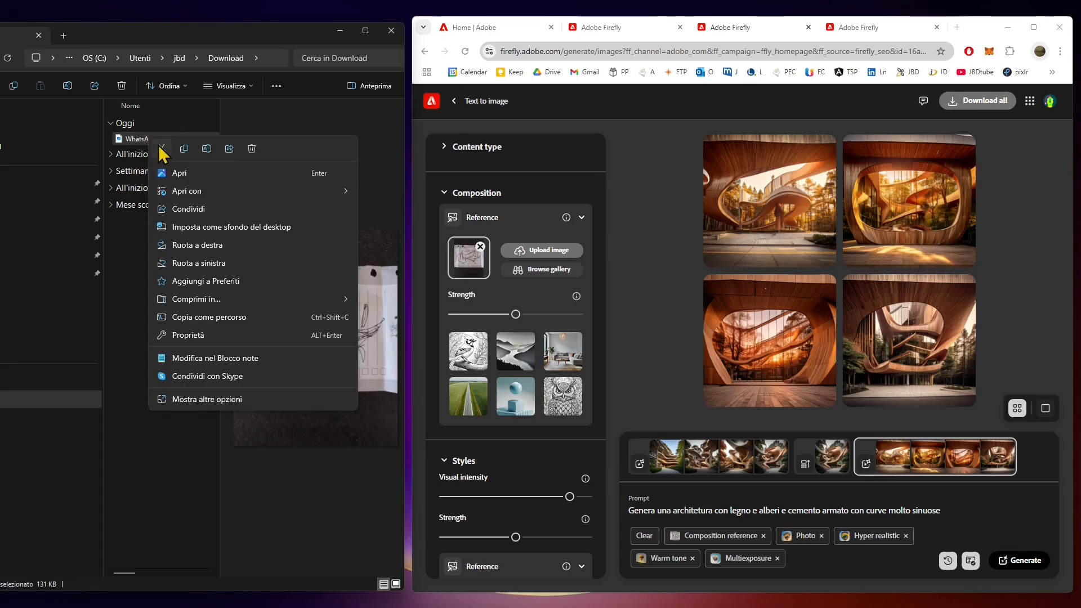
{"action": "mouse_move", "coordinate": [198, 193]}
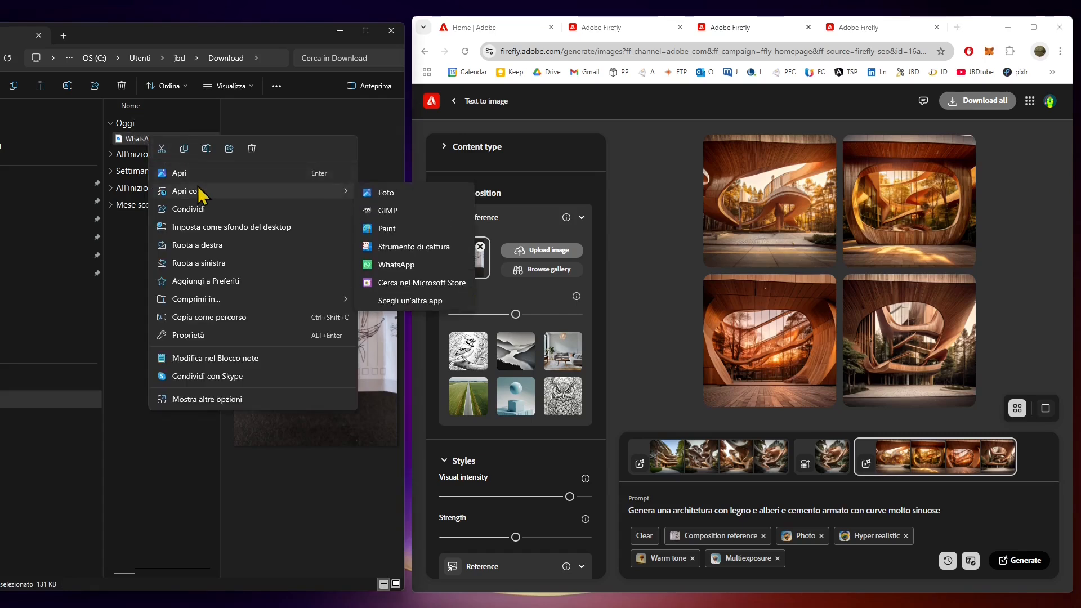
{"action": "left_click", "coordinate": [386, 193]}
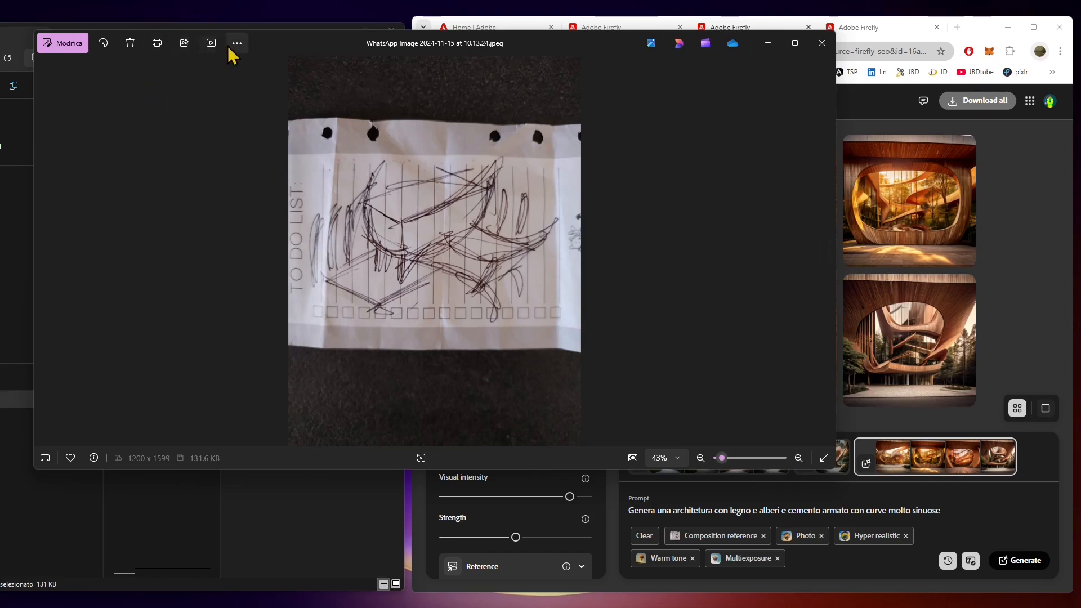
{"action": "left_click", "coordinate": [50, 43]}
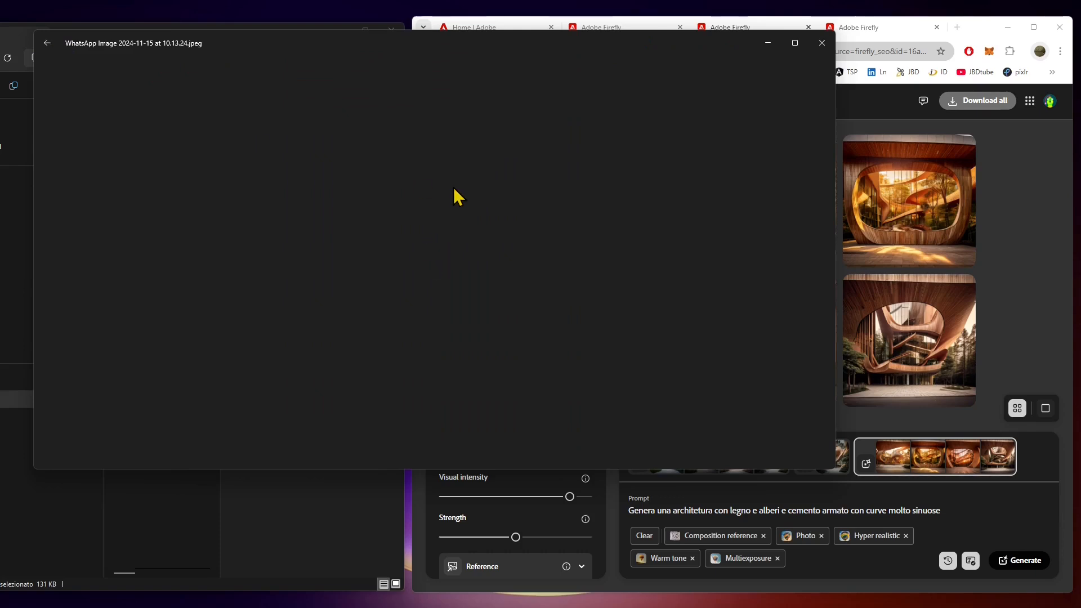
Crop the photo closely around the pen drawing to 1047 x 640 and save it over the original file.
{"action": "left_click_drag", "start_coordinate": [435, 122], "coordinate": [437, 185]}
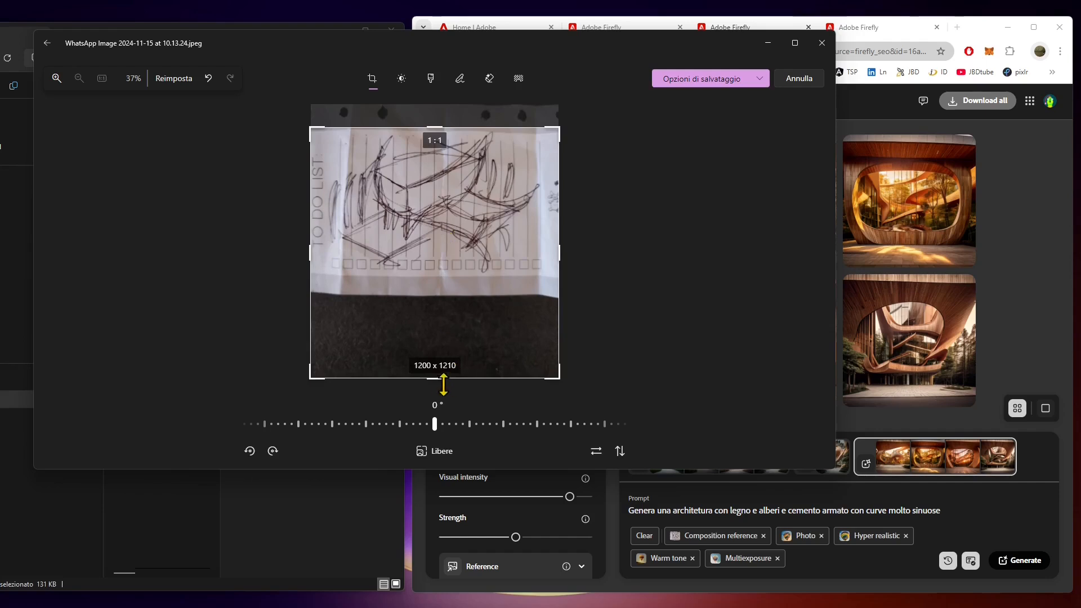
{"action": "left_click_drag", "start_coordinate": [439, 381], "coordinate": [471, 265]}
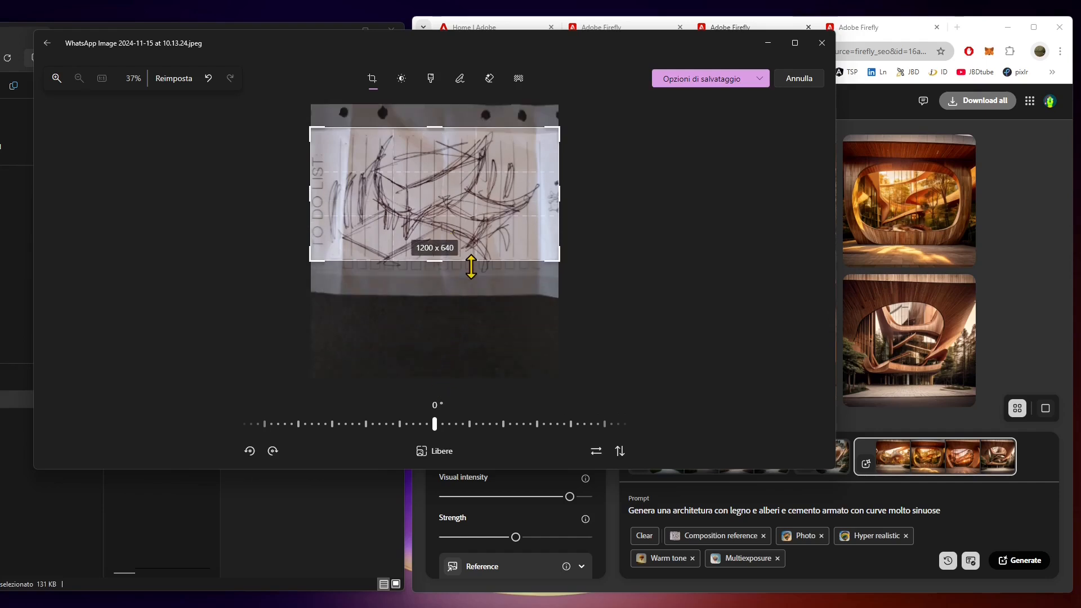
{"action": "left_click_drag", "start_coordinate": [203, 259], "coordinate": [233, 251]}
{"action": "left_click_drag", "start_coordinate": [655, 265], "coordinate": [623, 254]}
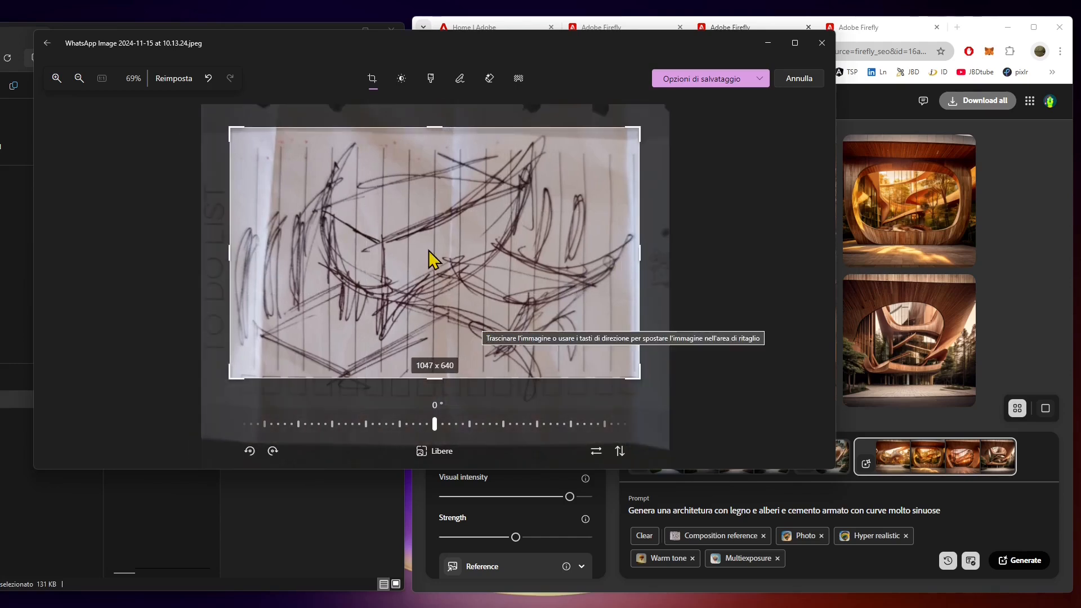
{"action": "left_click", "coordinate": [746, 81]}
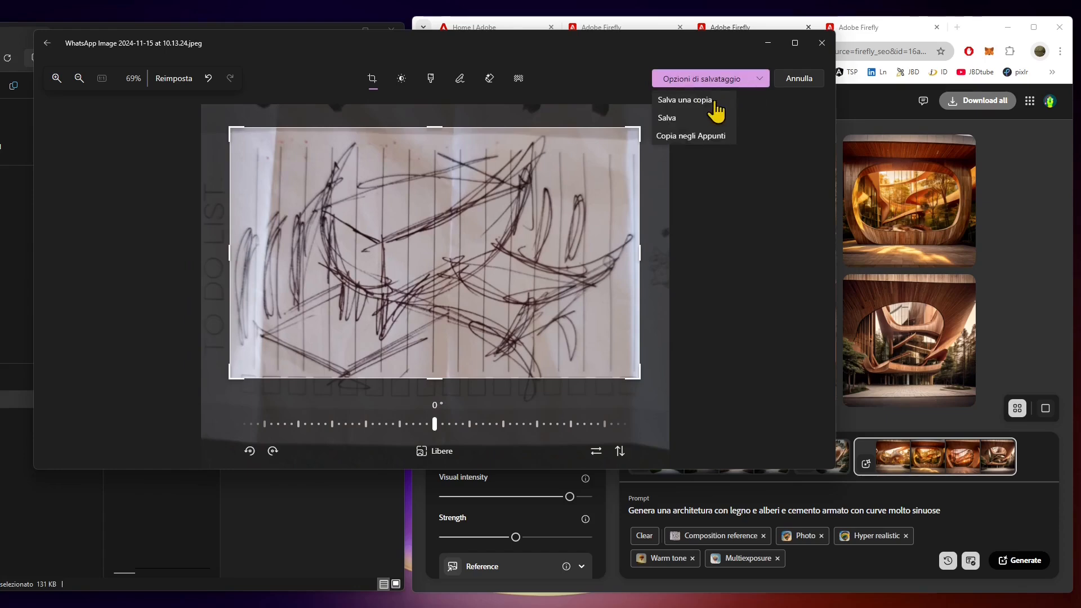
{"action": "left_click", "coordinate": [690, 117]}
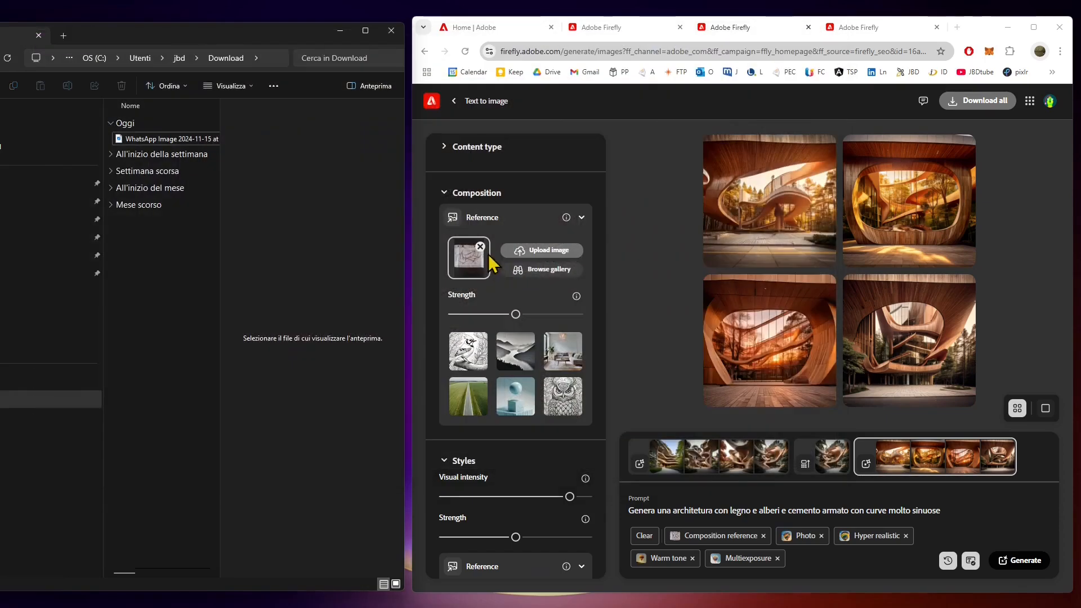
Replace the Composition reference with the cropped WhatsApp sketch and generate new images.
{"action": "left_click", "coordinate": [480, 246]}
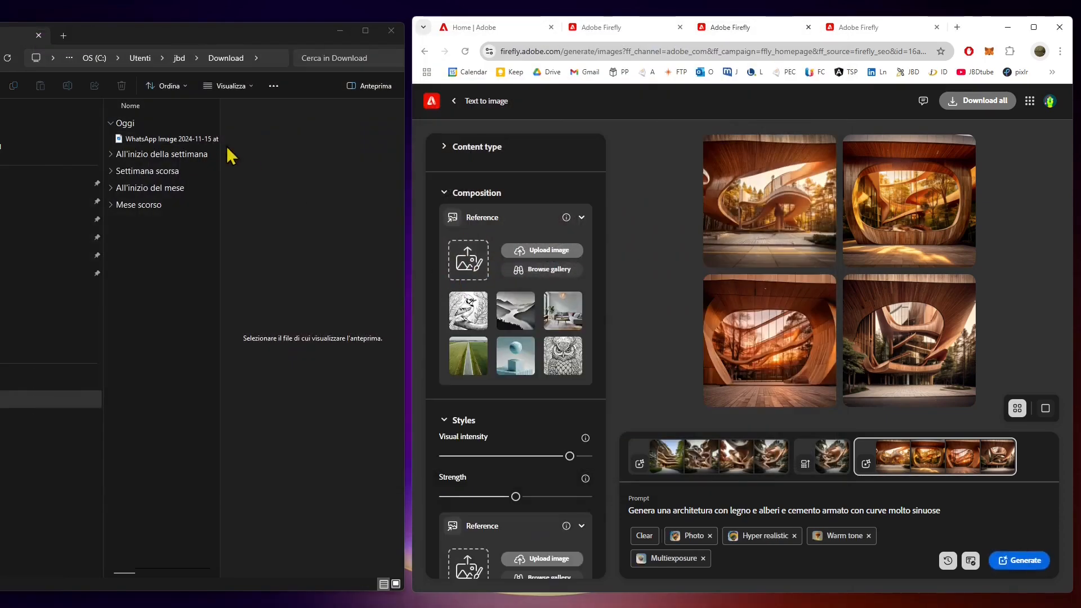
{"action": "left_click", "coordinate": [548, 252]}
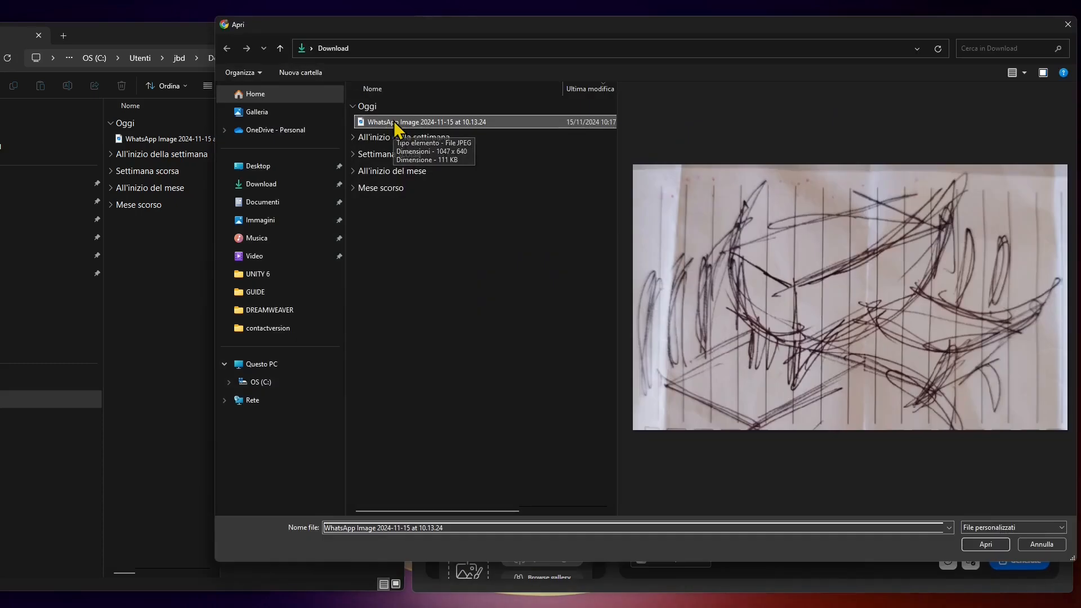
{"action": "left_click", "coordinate": [982, 543]}
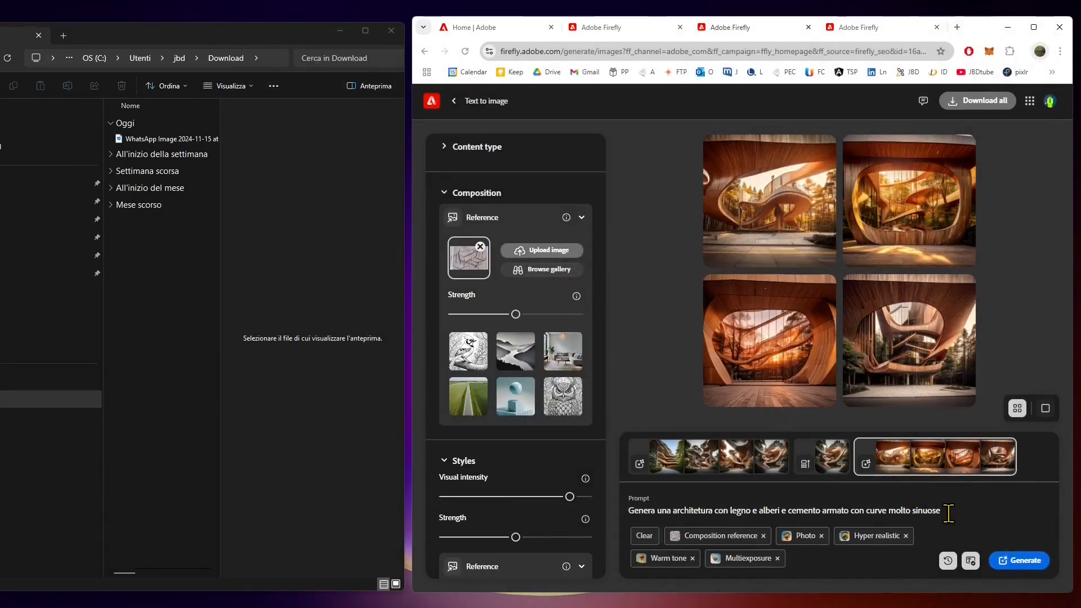
{"action": "left_click", "coordinate": [1018, 562]}
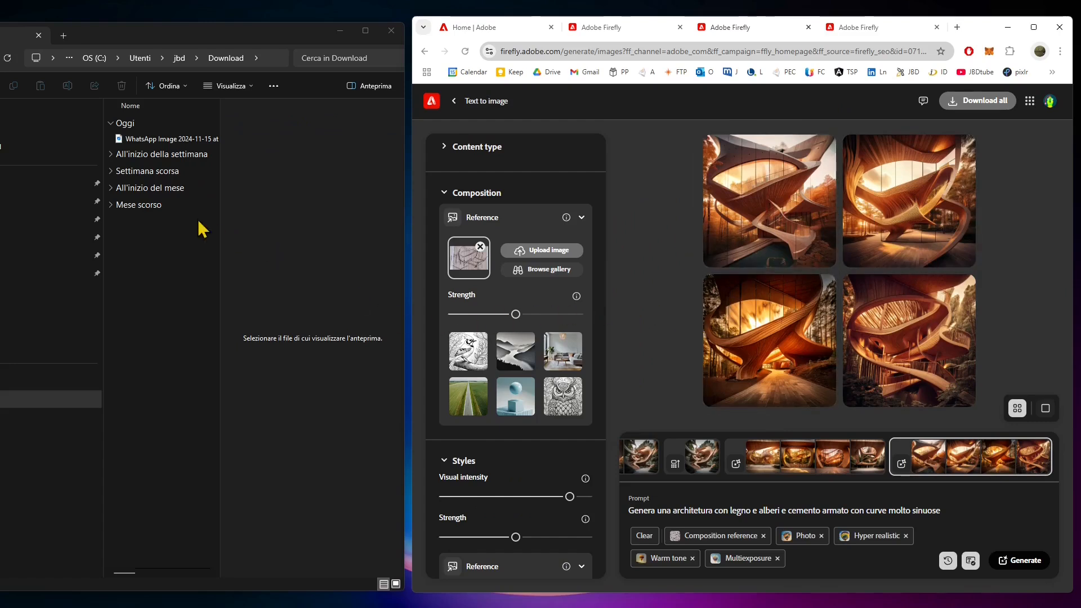
Preview the sketch file in the Download folder and review the reference and effects settings under Styles.
{"action": "left_click", "coordinate": [186, 139]}
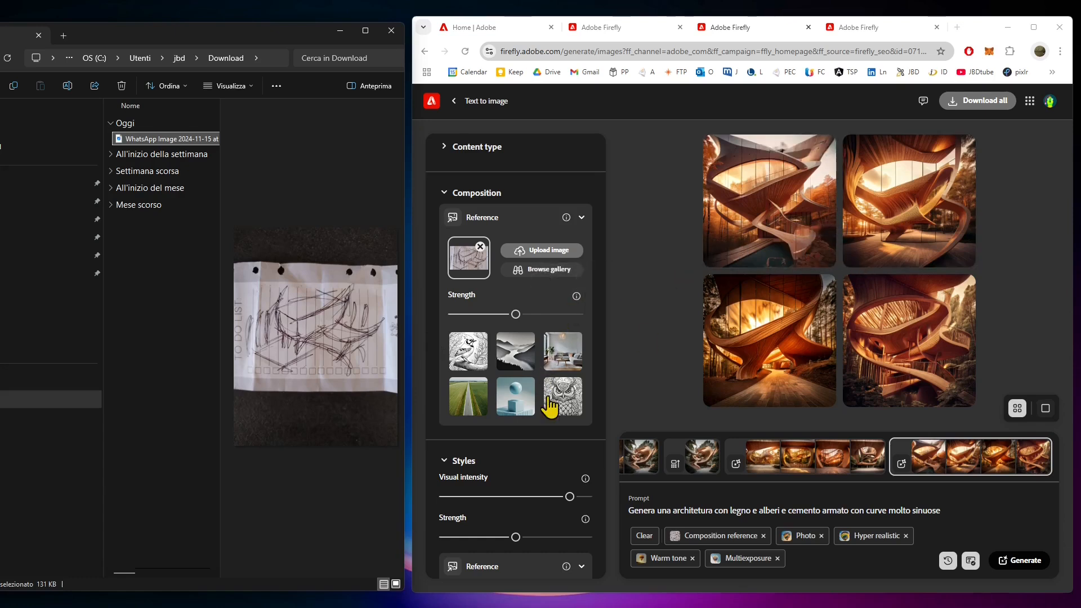
{"action": "scroll", "coordinate": [550, 410], "scroll_direction": "down", "scroll_amount": 3}
{"action": "scroll", "coordinate": [510, 426], "scroll_direction": "down", "scroll_amount": 1}
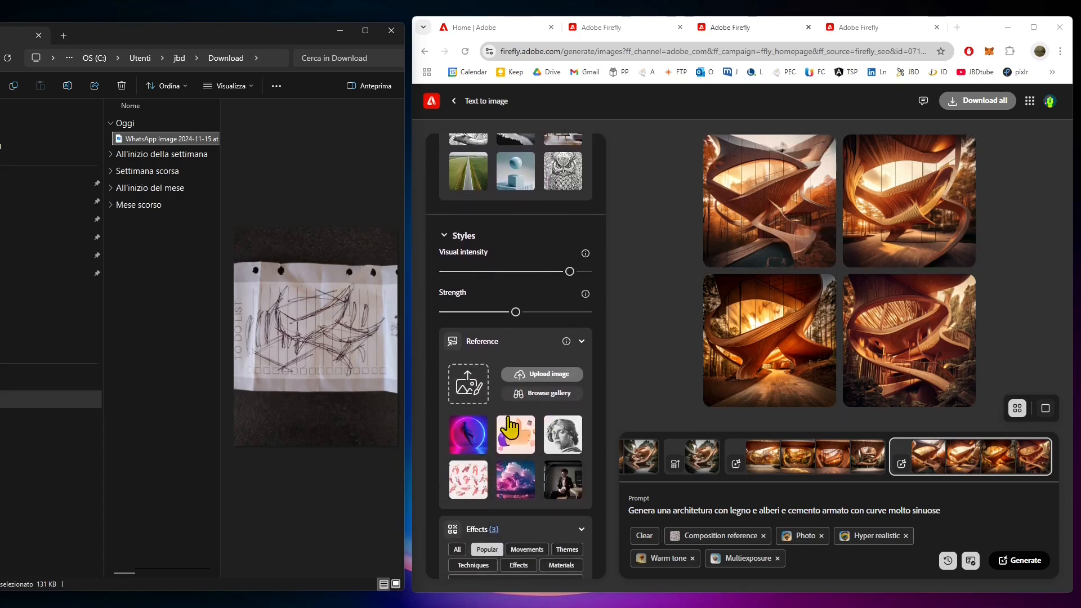
{"action": "scroll", "coordinate": [483, 410], "scroll_direction": "down", "scroll_amount": 1}
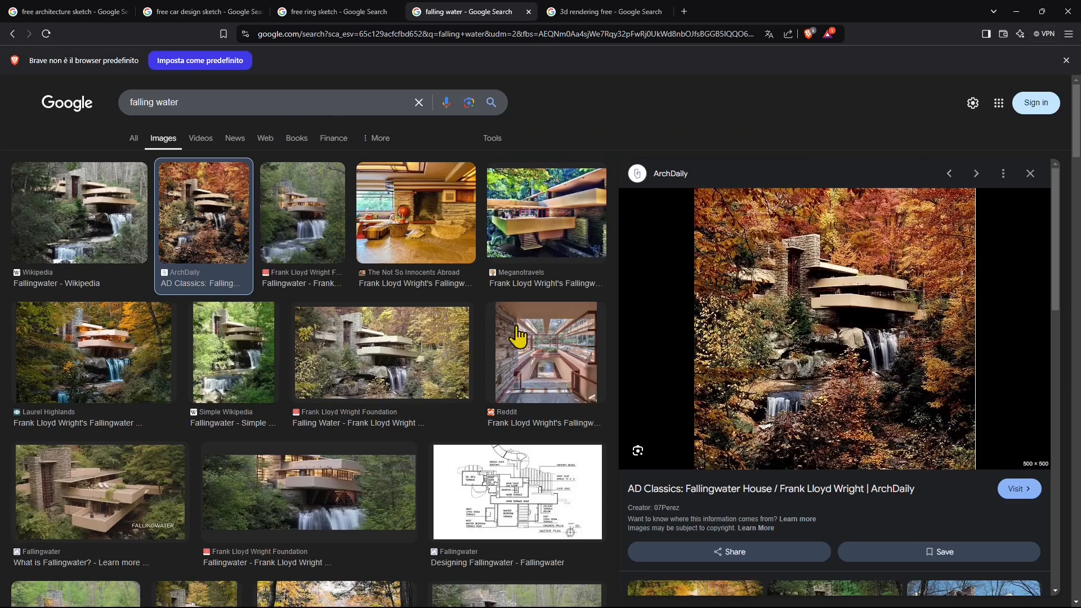
Save the Wikipedia Fallingwater photo from the falling water image results to the Download folder as Fallingwater3.
{"action": "left_click", "coordinate": [95, 248]}
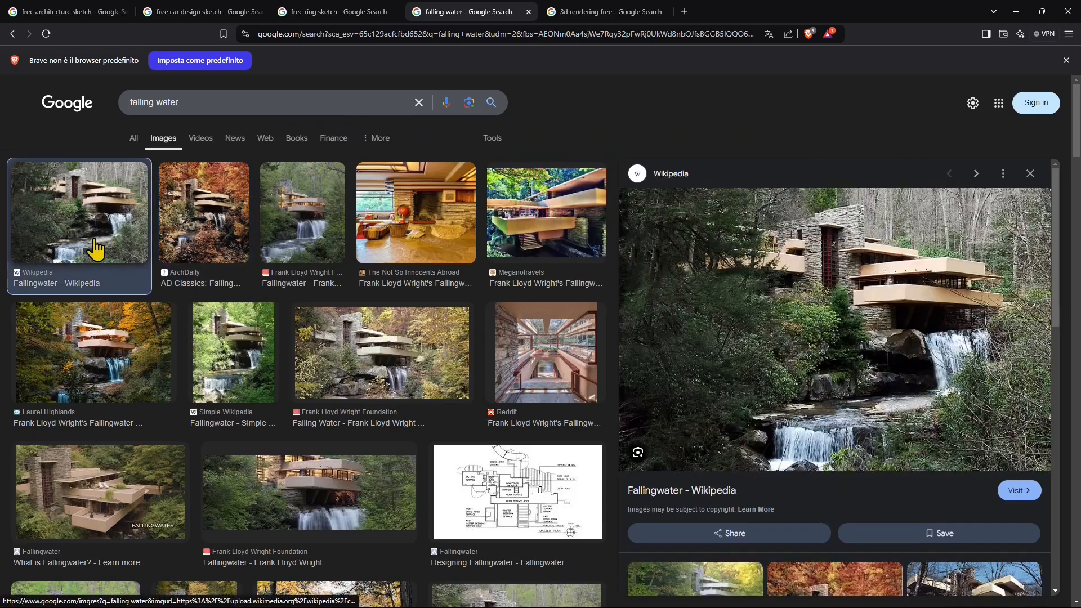
{"action": "right_click", "coordinate": [841, 308]}
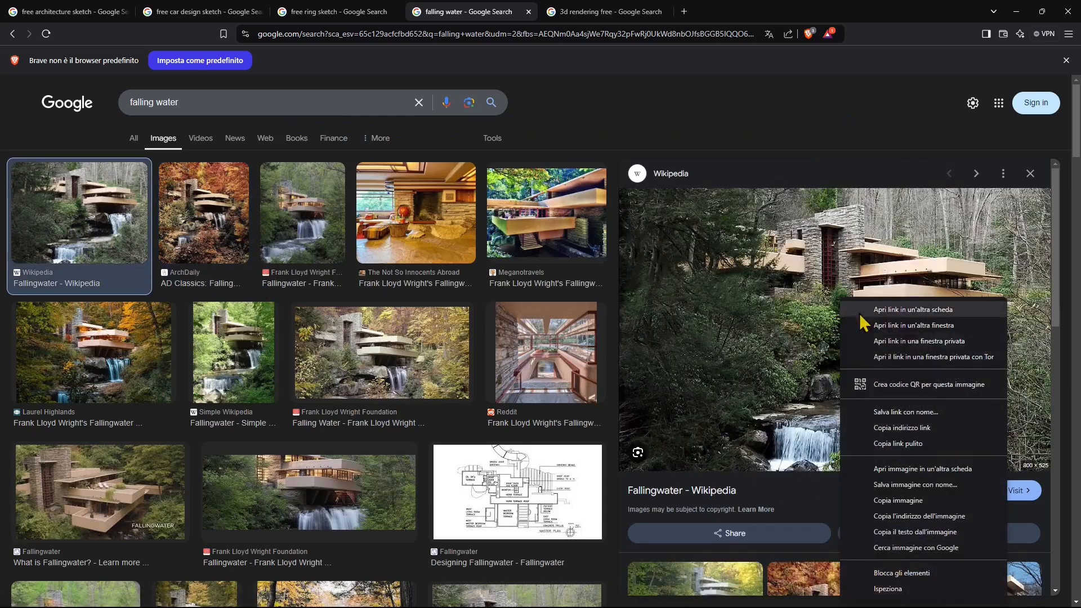
{"action": "left_click", "coordinate": [898, 490]}
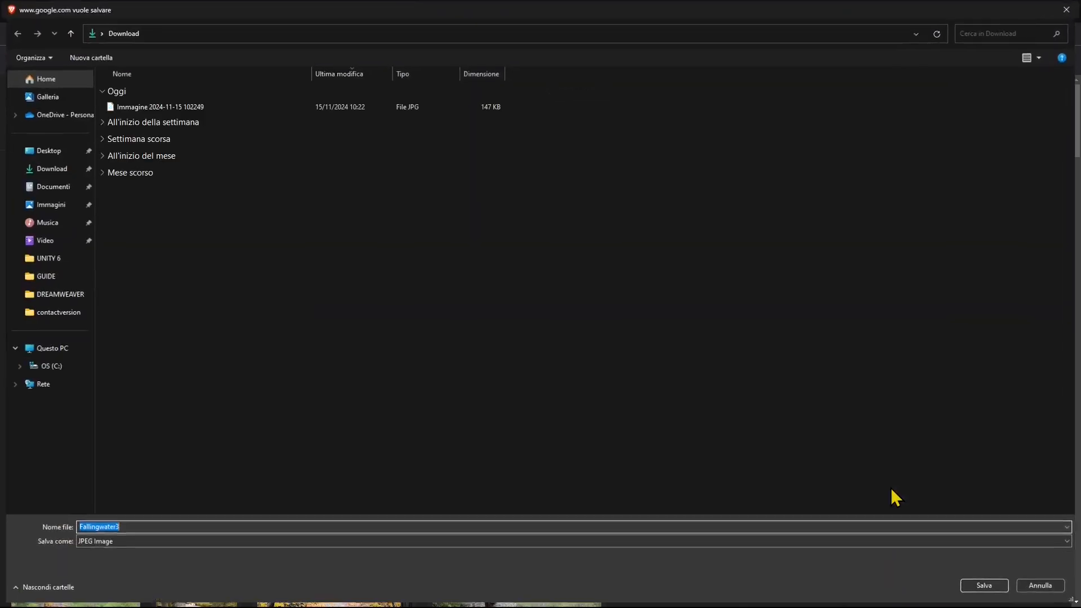
{"action": "left_click", "coordinate": [972, 585]}
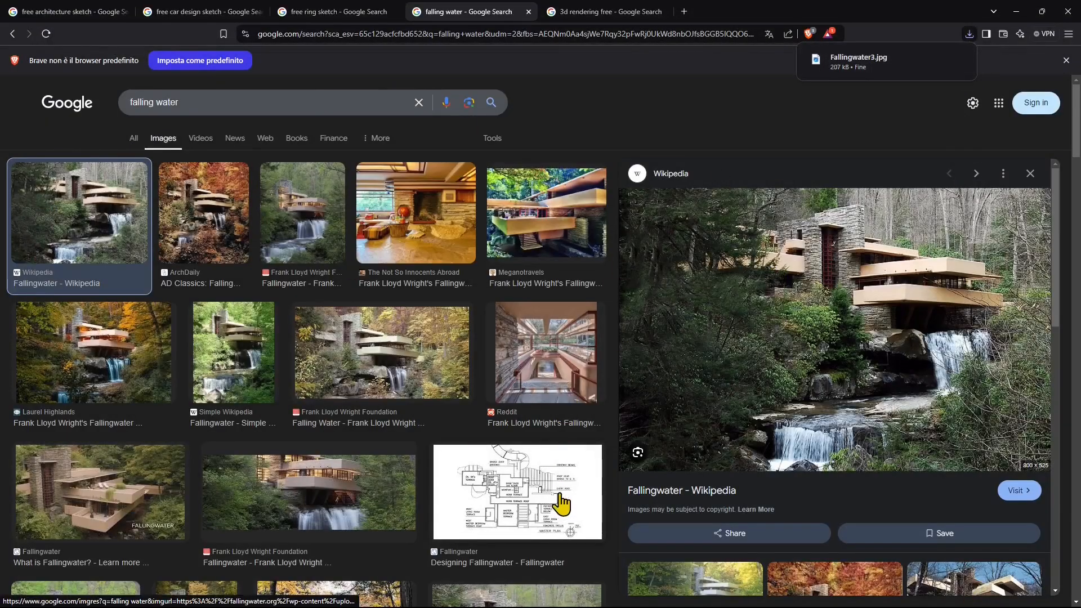
Browse more falling water images, switch to the 3d rendering free results and open the Easy Render cabin image.
{"action": "scroll", "coordinate": [561, 503], "scroll_direction": "down", "scroll_amount": 5}
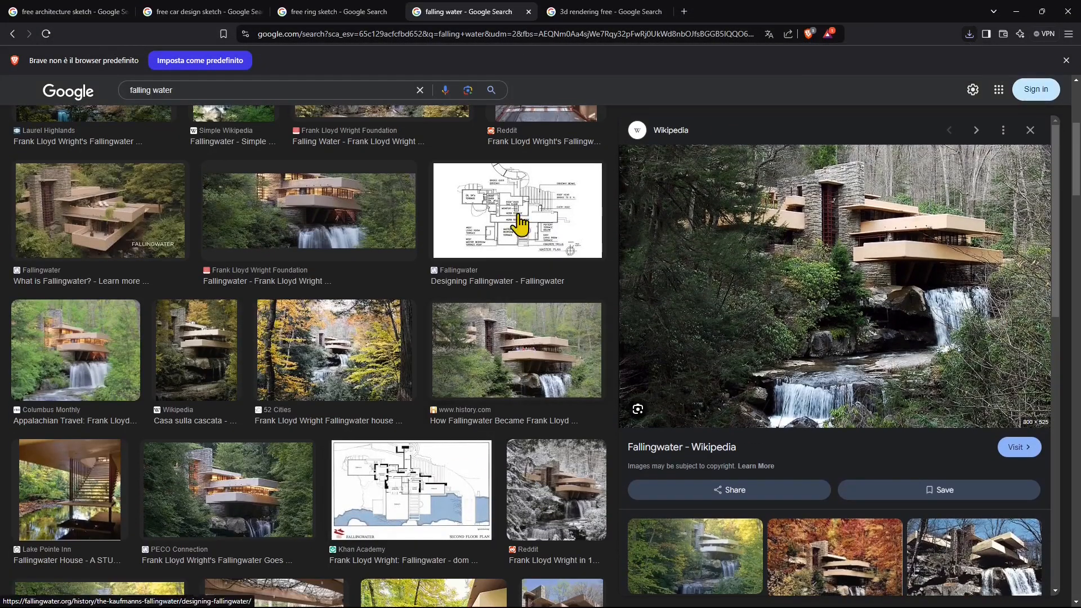
{"action": "left_click", "coordinate": [616, 12]}
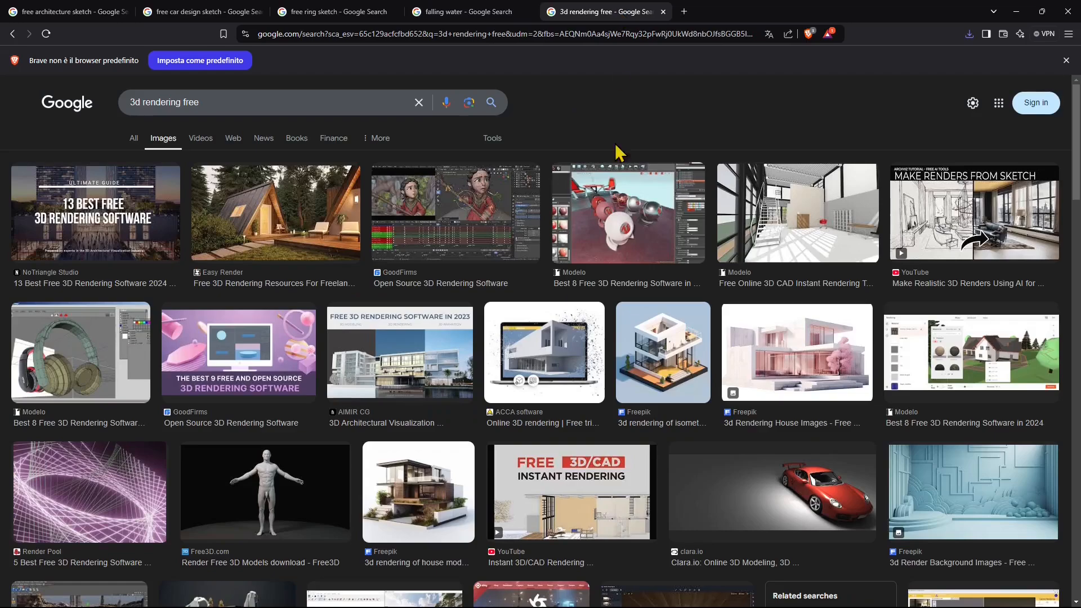
{"action": "left_click", "coordinate": [327, 236]}
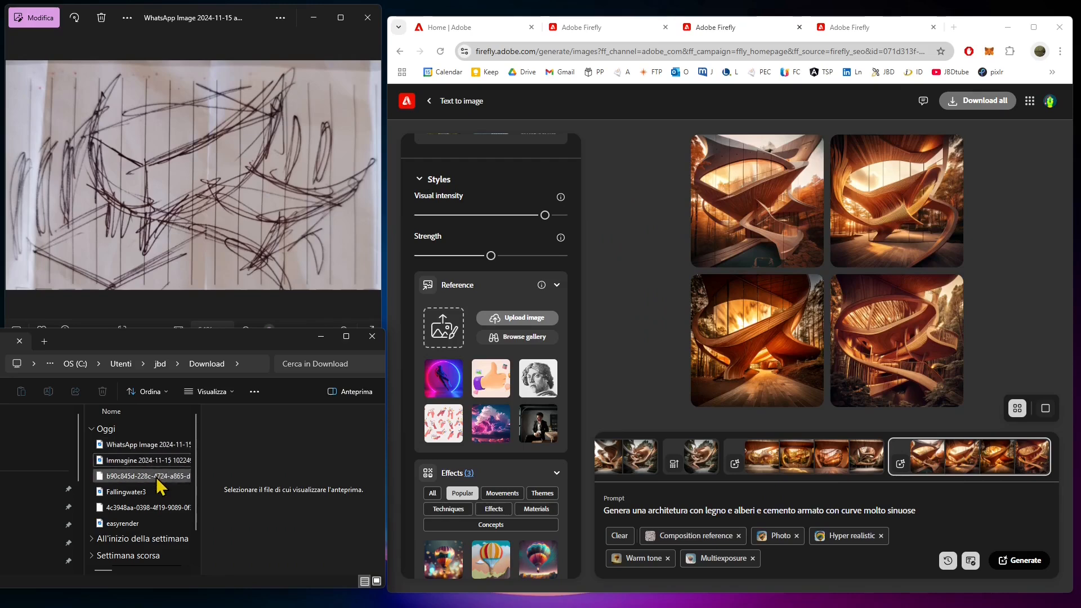
Add the Fallingwater3 photo from the Download folder as the Styles reference in Firefly.
{"action": "left_click", "coordinate": [147, 450]}
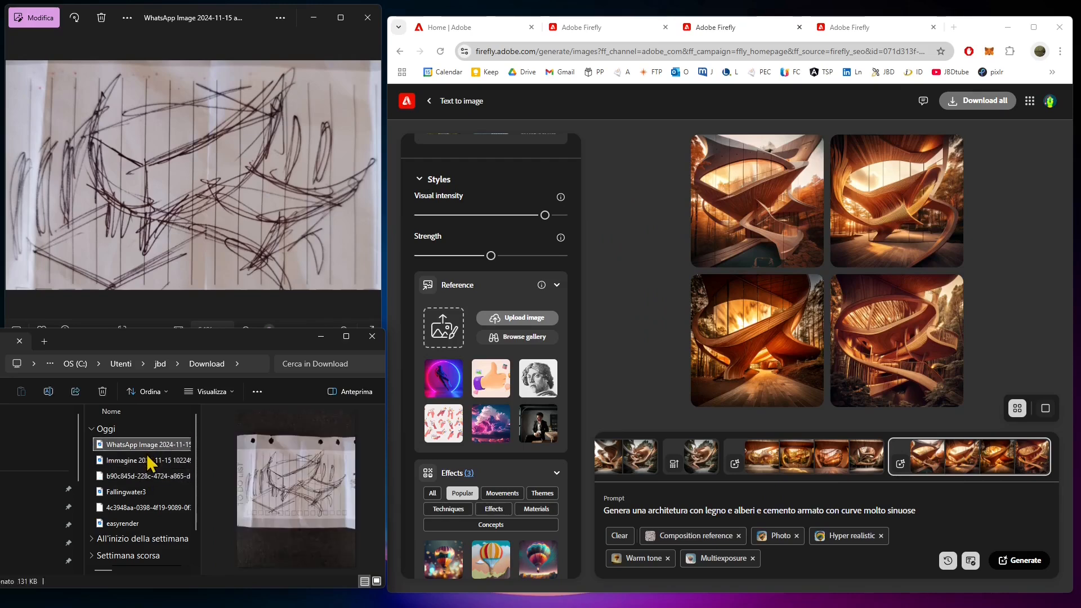
{"action": "left_click", "coordinate": [140, 493]}
{"action": "left_click_drag", "start_coordinate": [147, 491], "coordinate": [451, 334]}
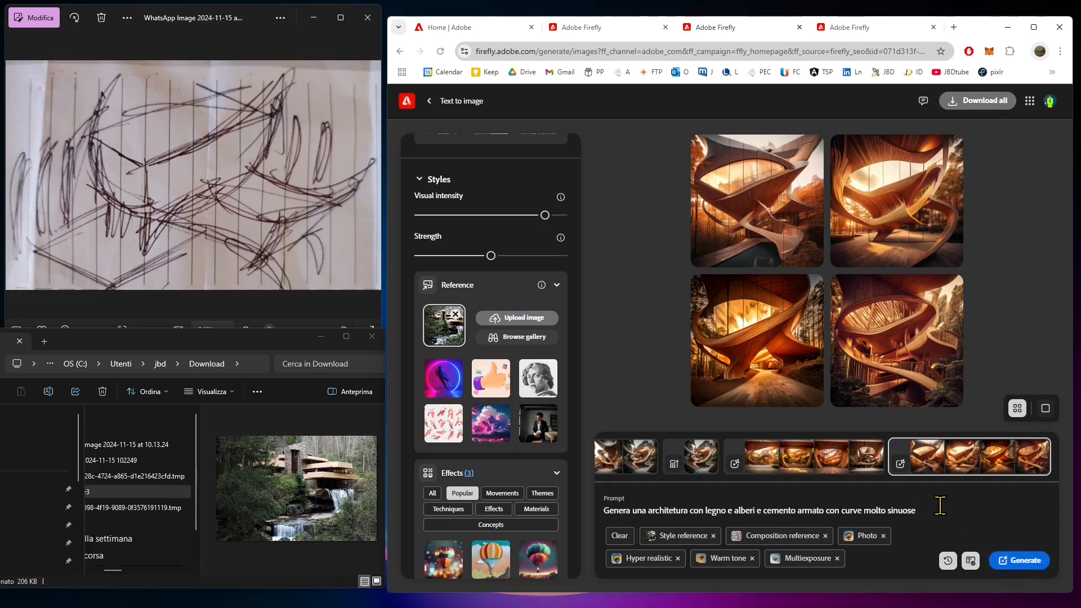
Extend the prompt with "vista esterna con piscina" and generate new images.
{"action": "type", "text": "d"}
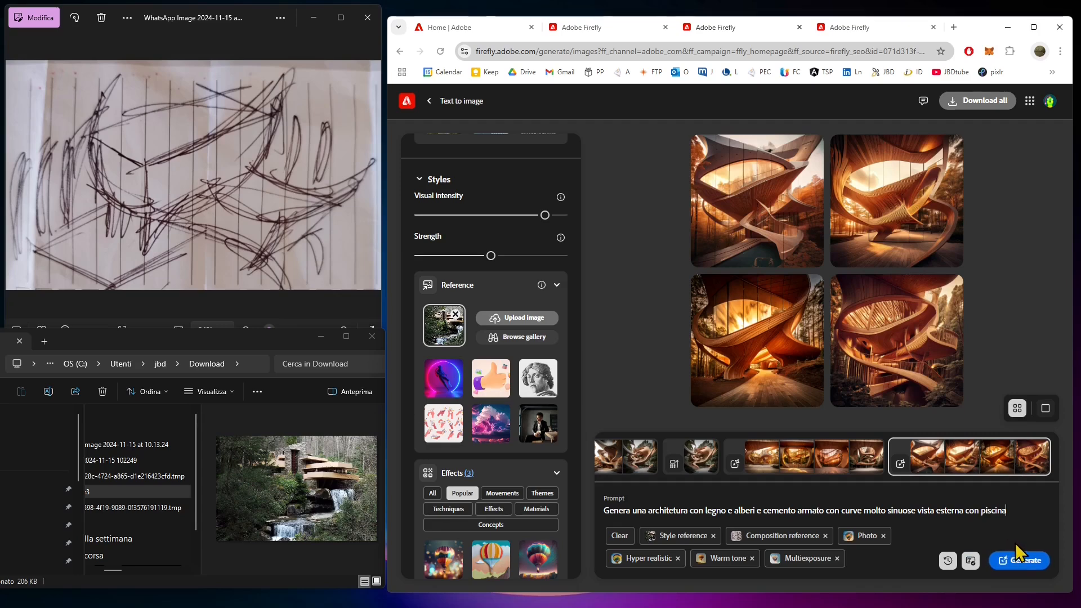
{"action": "left_click", "coordinate": [1019, 560]}
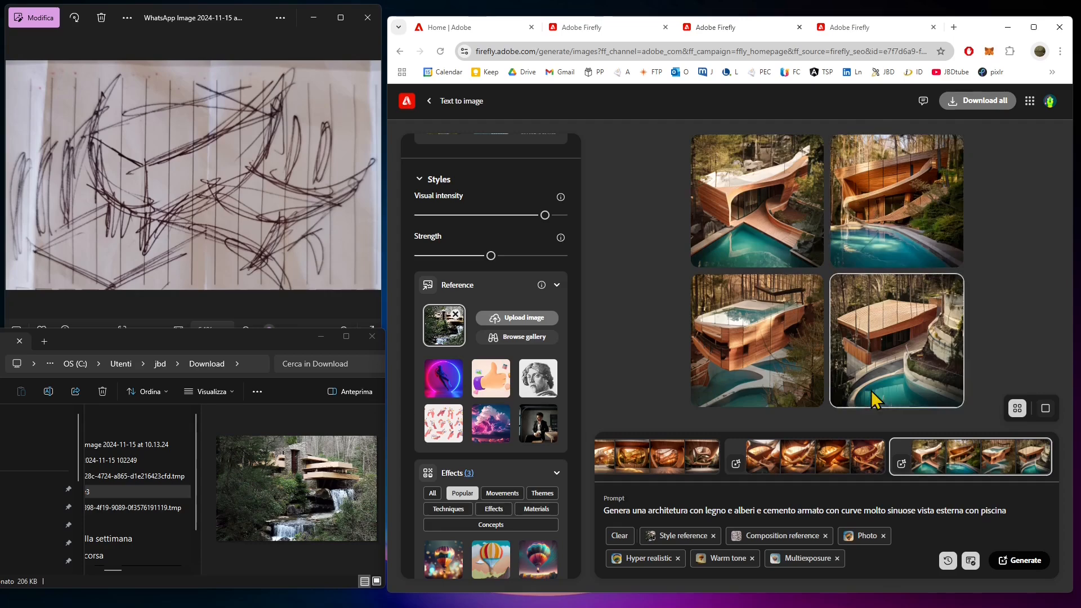
Enlarge the first generated image of the wooden house with the triangular pool and upscale it.
{"action": "left_click", "coordinate": [774, 220]}
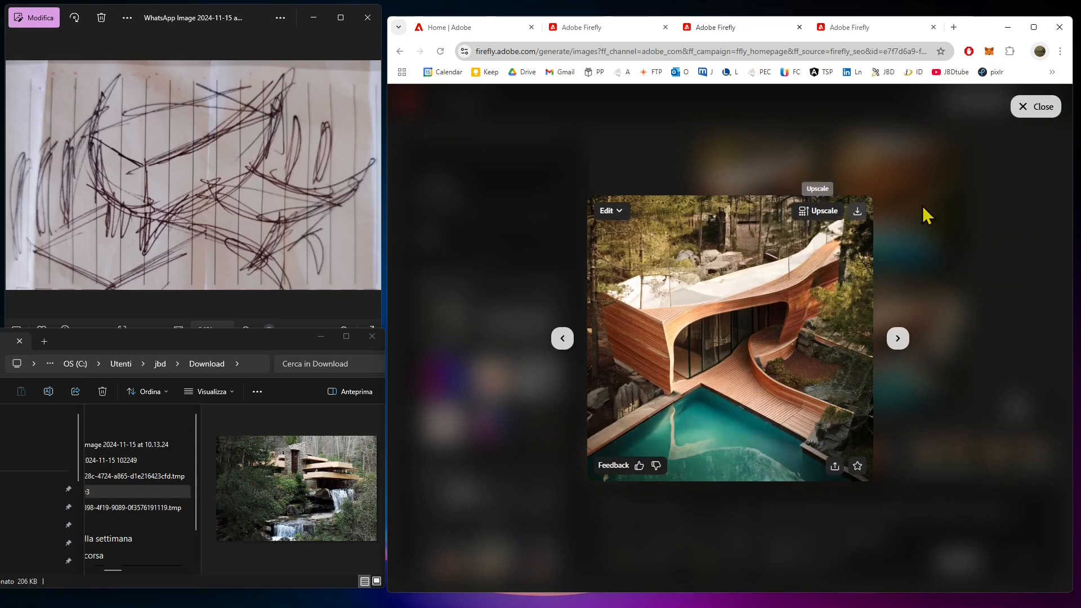
{"action": "left_click", "coordinate": [942, 214]}
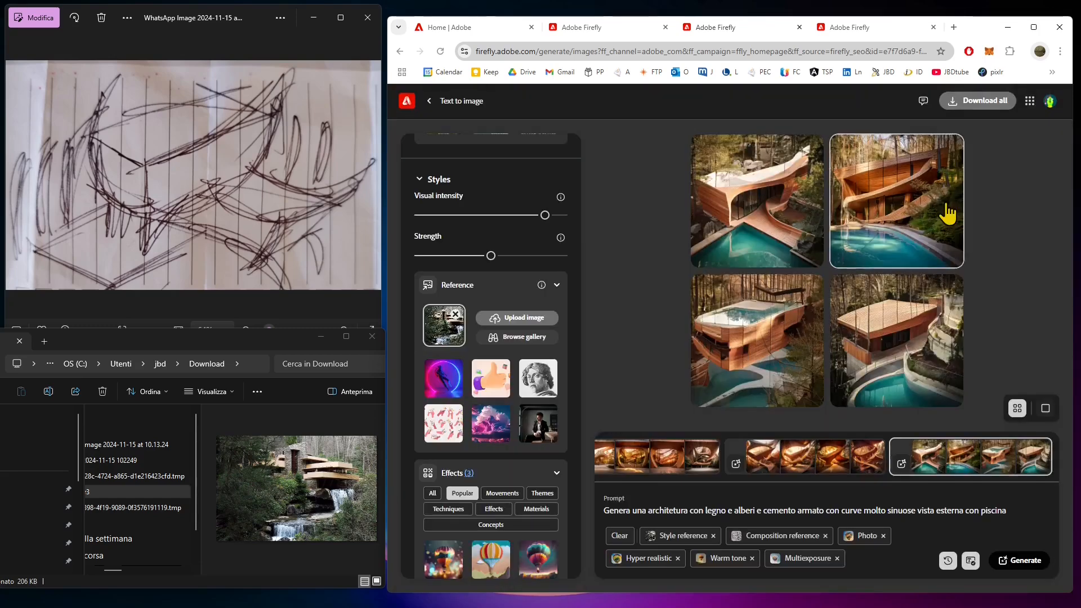
{"action": "left_click", "coordinate": [743, 208]}
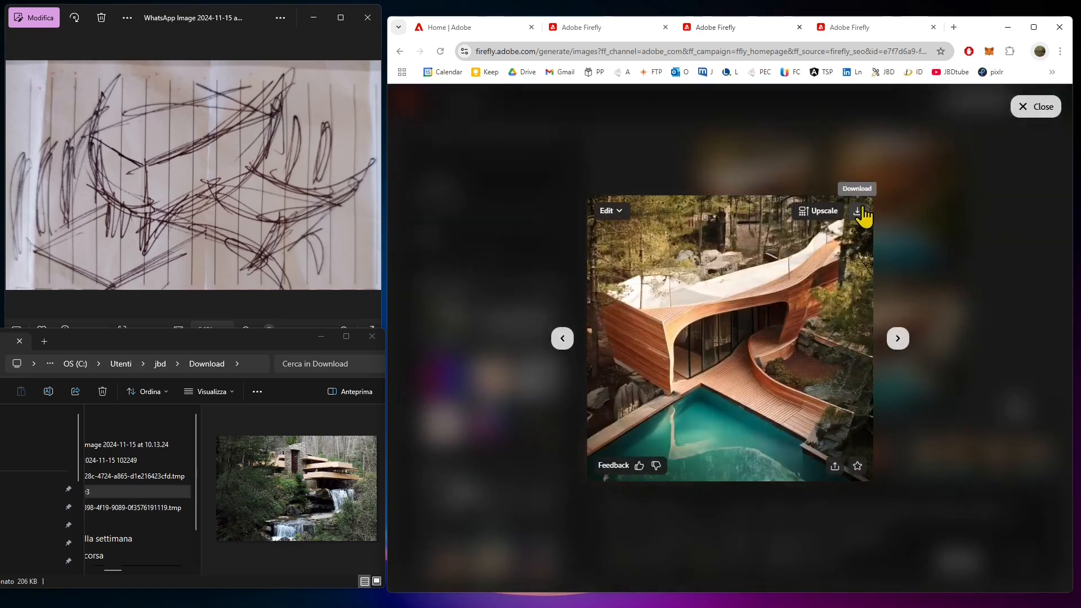
{"action": "left_click", "coordinate": [819, 212]}
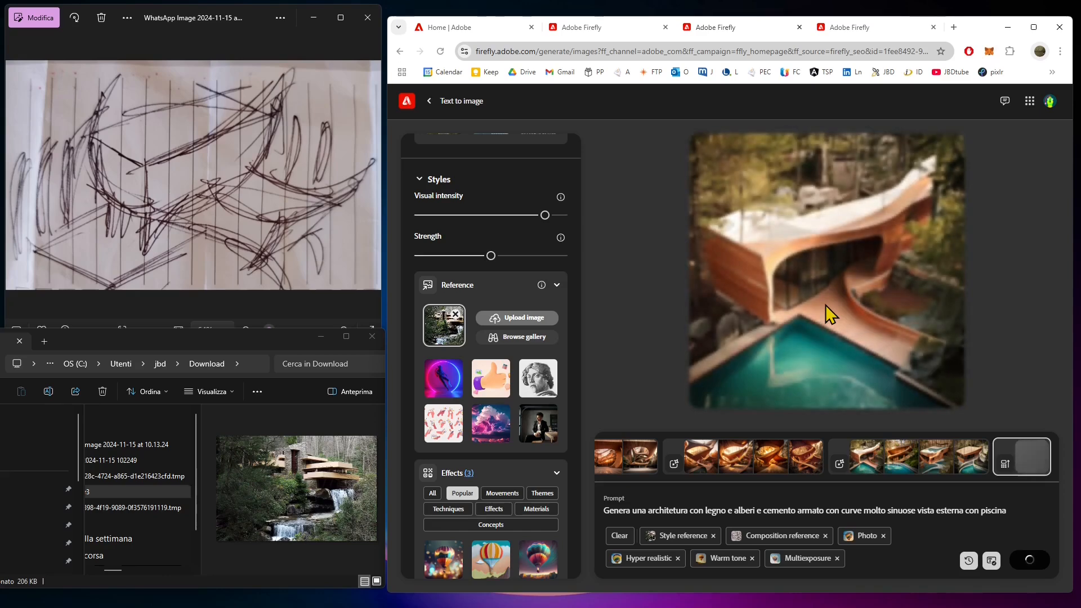
Expand the General settings and Content type sections to review the model, aspect ratio and content type options.
{"action": "scroll", "coordinate": [488, 339], "scroll_direction": "up", "scroll_amount": 3}
{"action": "scroll", "coordinate": [489, 339], "scroll_direction": "up", "scroll_amount": 4}
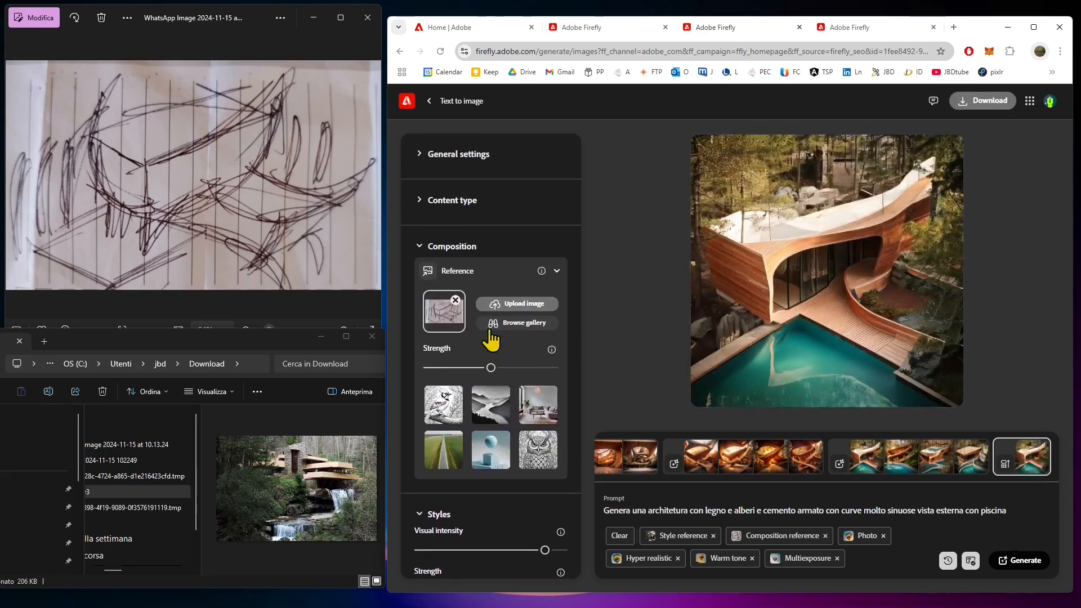
{"action": "left_click", "coordinate": [461, 155]}
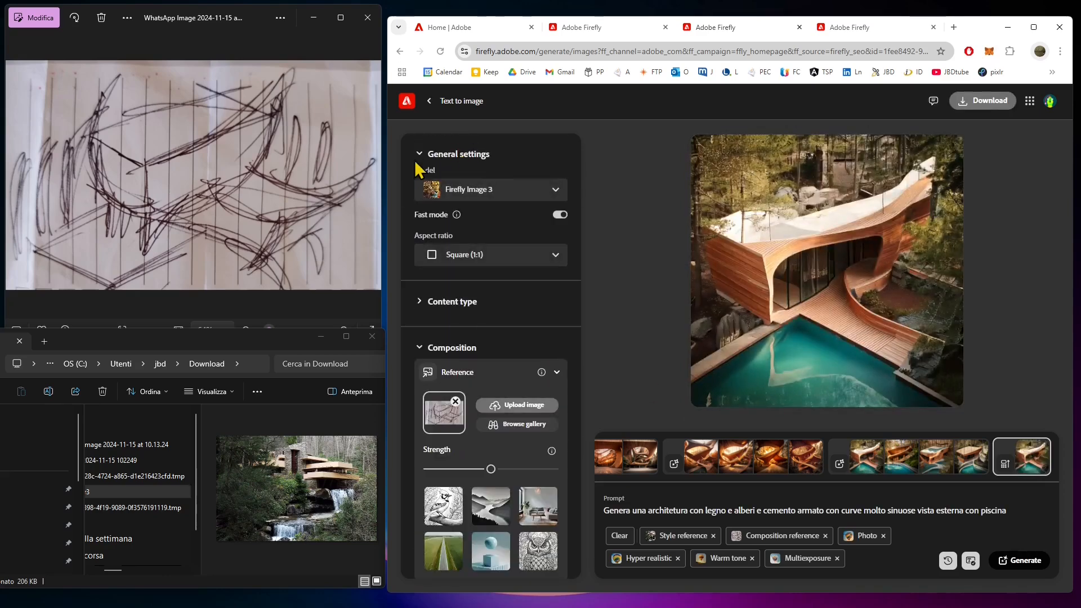
{"action": "left_click", "coordinate": [444, 302]}
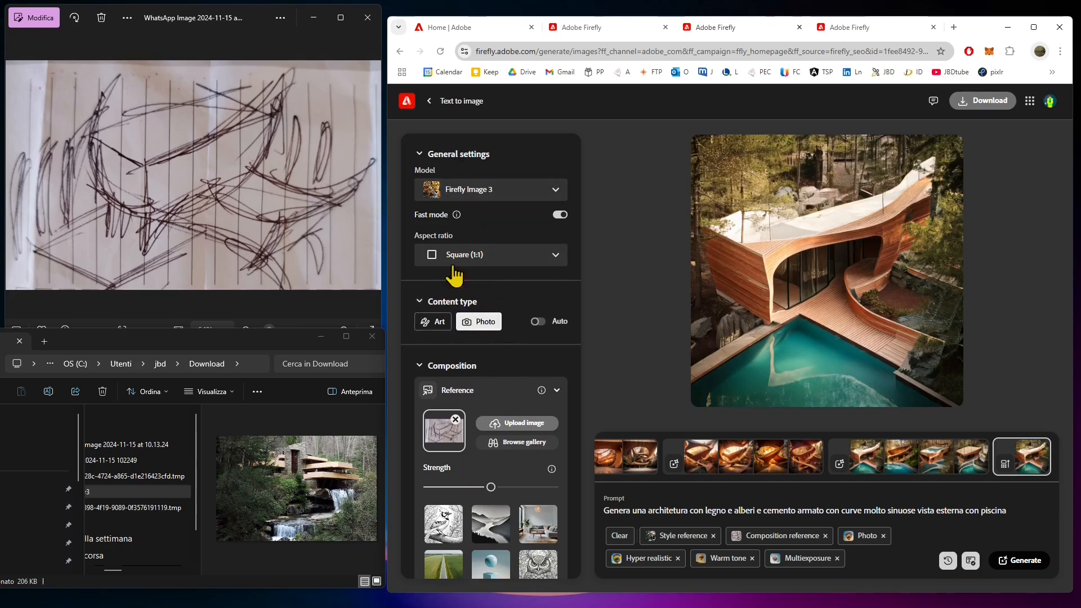
Set the camera angle effect to Closeup and generate new images.
{"action": "scroll", "coordinate": [490, 363], "scroll_direction": "down", "scroll_amount": 3}
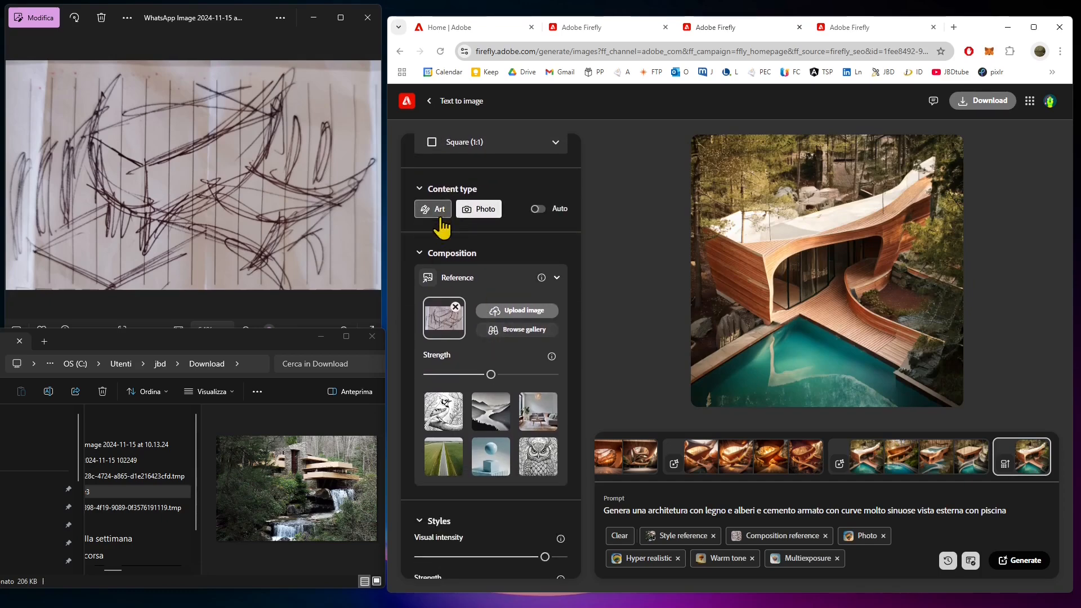
{"action": "scroll", "coordinate": [496, 466], "scroll_direction": "down", "scroll_amount": 8}
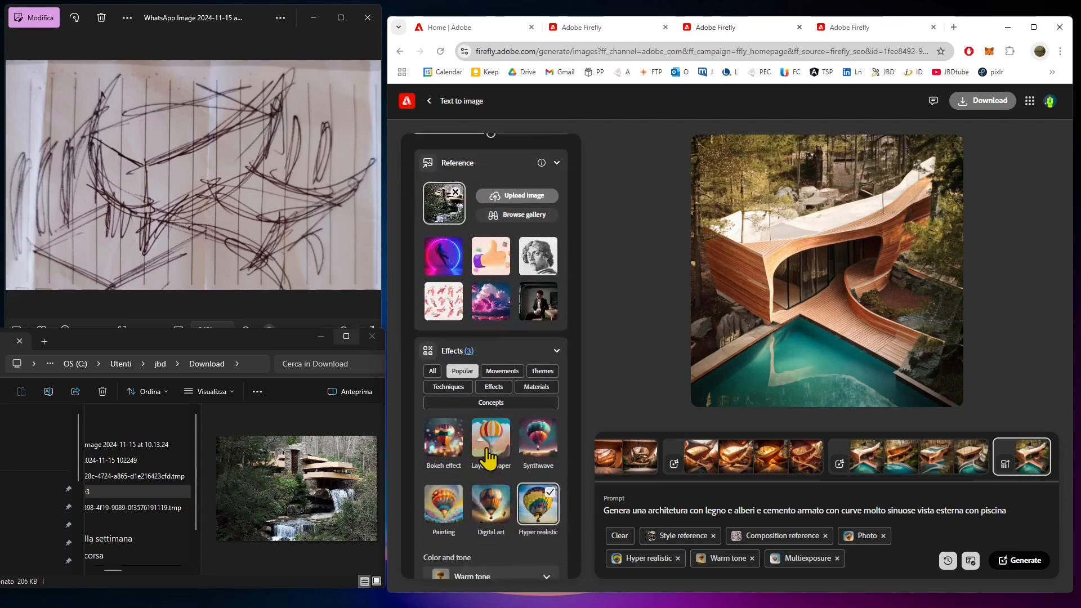
{"action": "scroll", "coordinate": [488, 459], "scroll_direction": "down", "scroll_amount": 1}
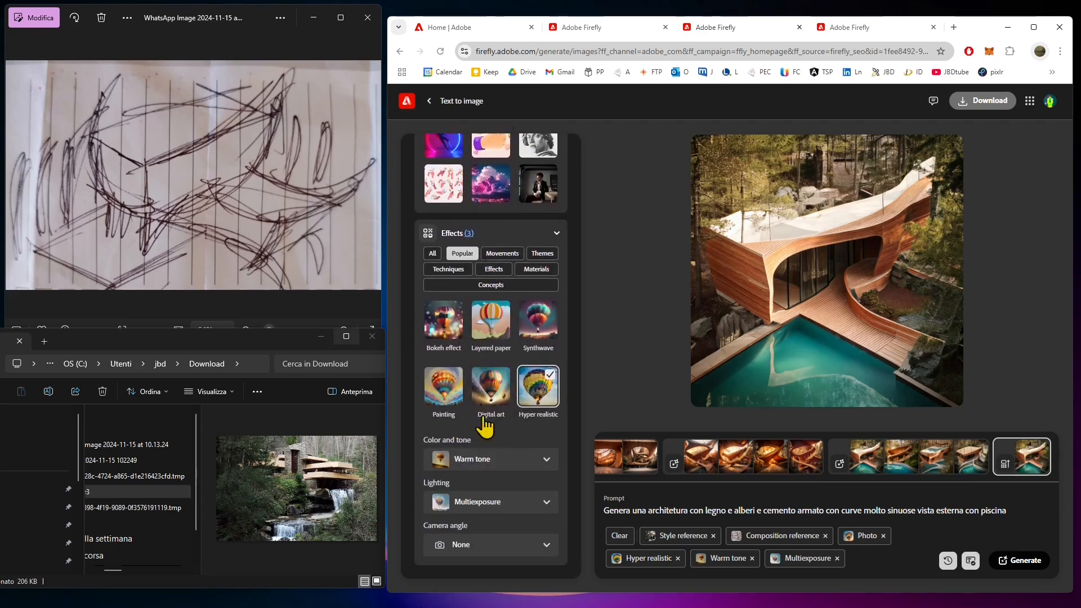
{"action": "left_click", "coordinate": [544, 545]}
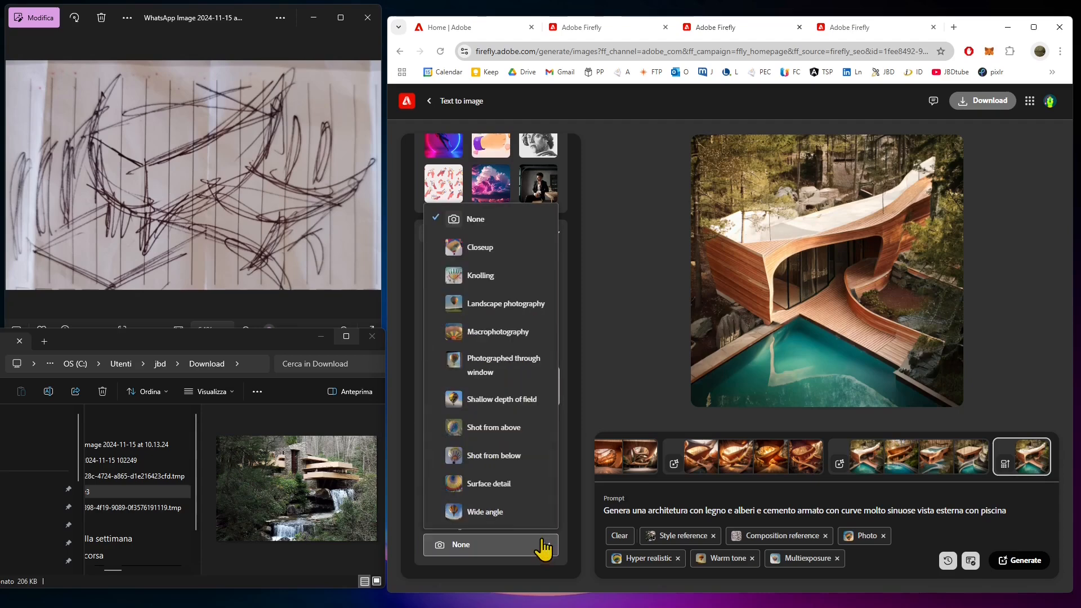
{"action": "left_click", "coordinate": [498, 254]}
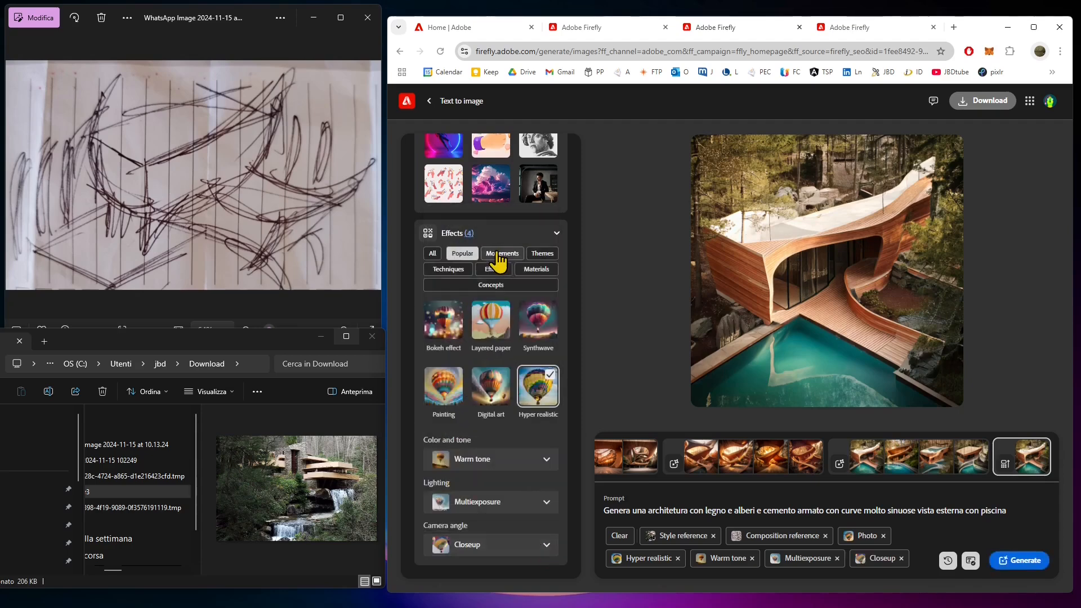
{"action": "left_click", "coordinate": [1034, 561]}
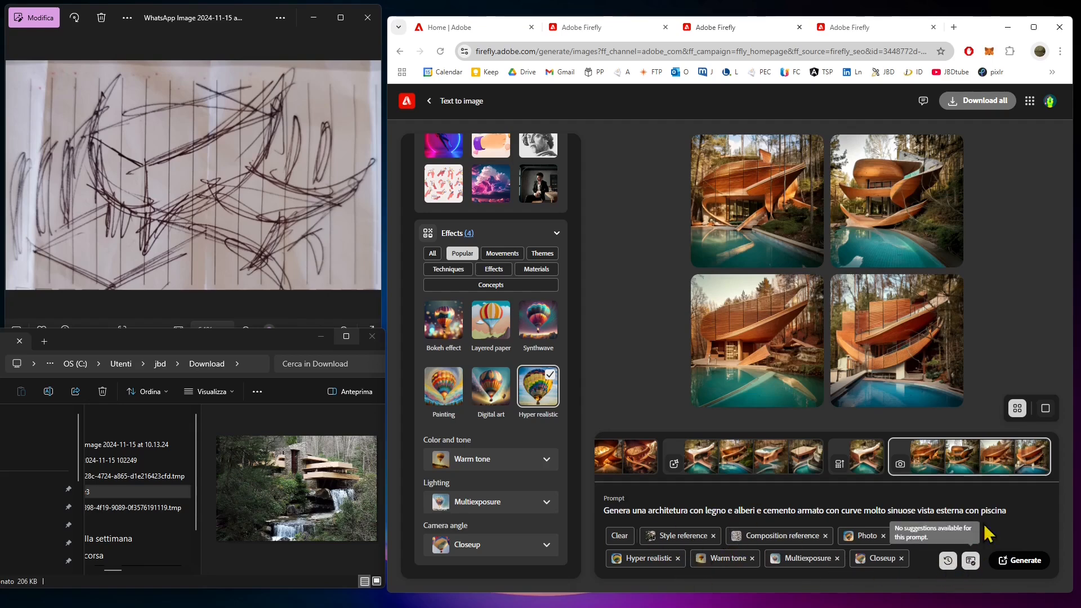
Enlarge the generated results, download the second image and dismiss the Adobe Express suggestions.
{"action": "left_click", "coordinate": [1045, 409]}
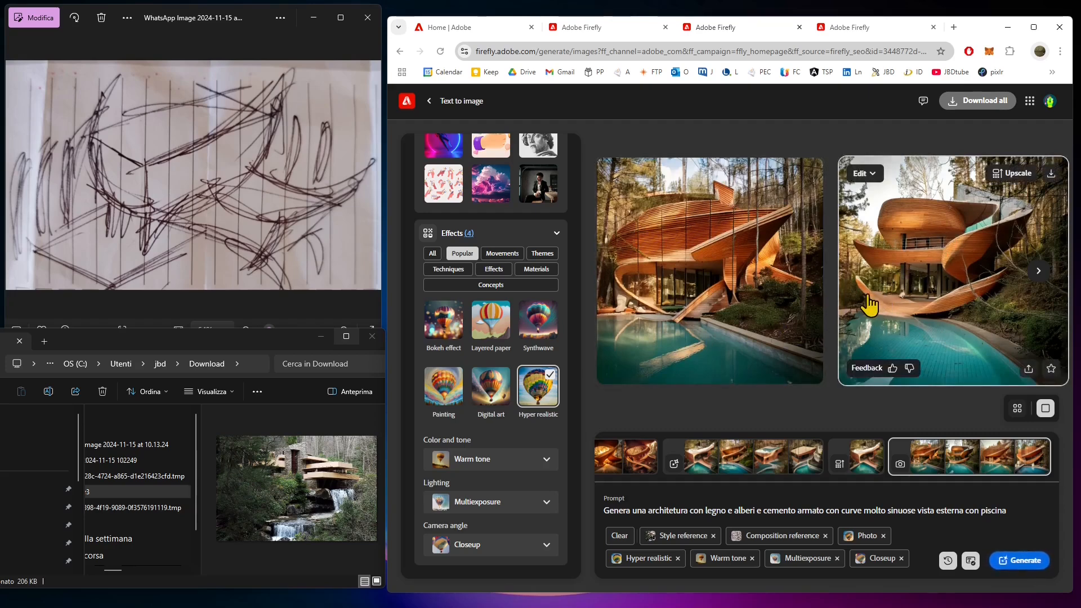
{"action": "left_click", "coordinate": [1050, 176]}
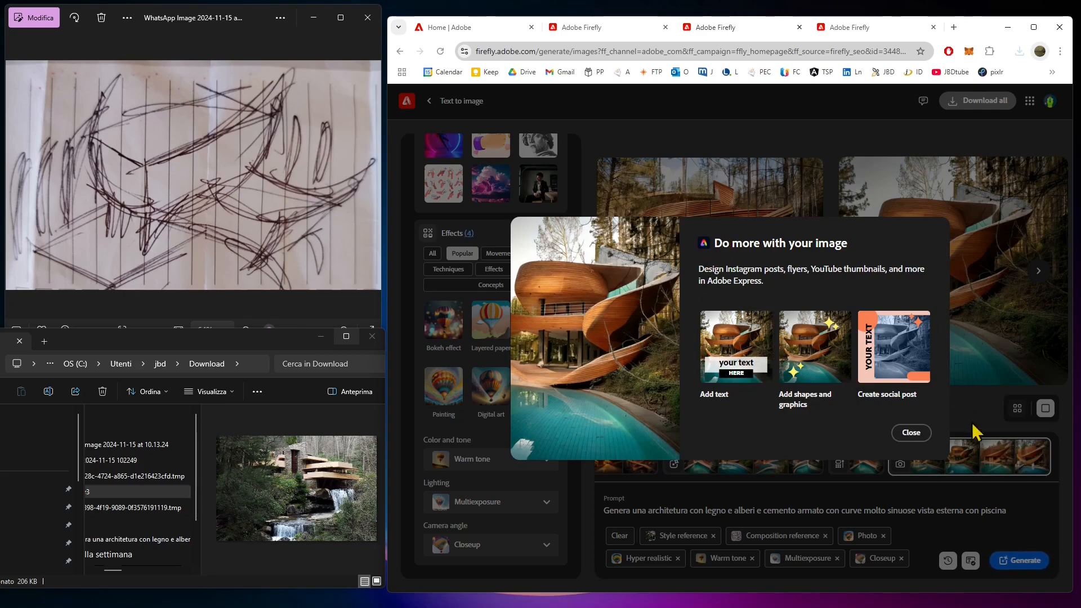
{"action": "left_click", "coordinate": [911, 433]}
{"action": "mouse_move", "coordinate": [900, 261]}
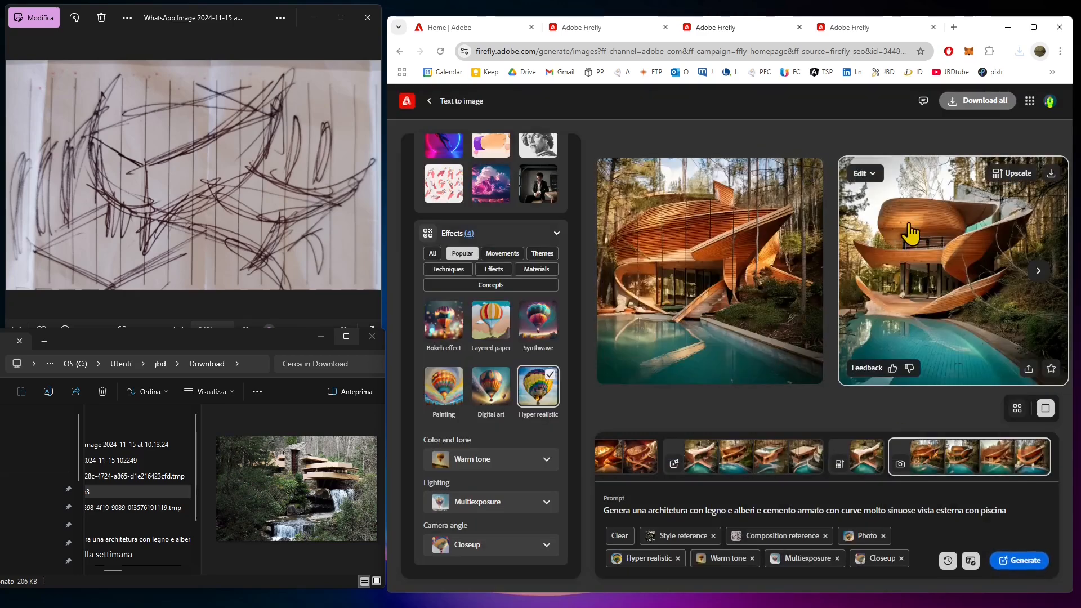
Check the sharing options of the second image and open it in Generative fill.
{"action": "left_click", "coordinate": [1028, 369]}
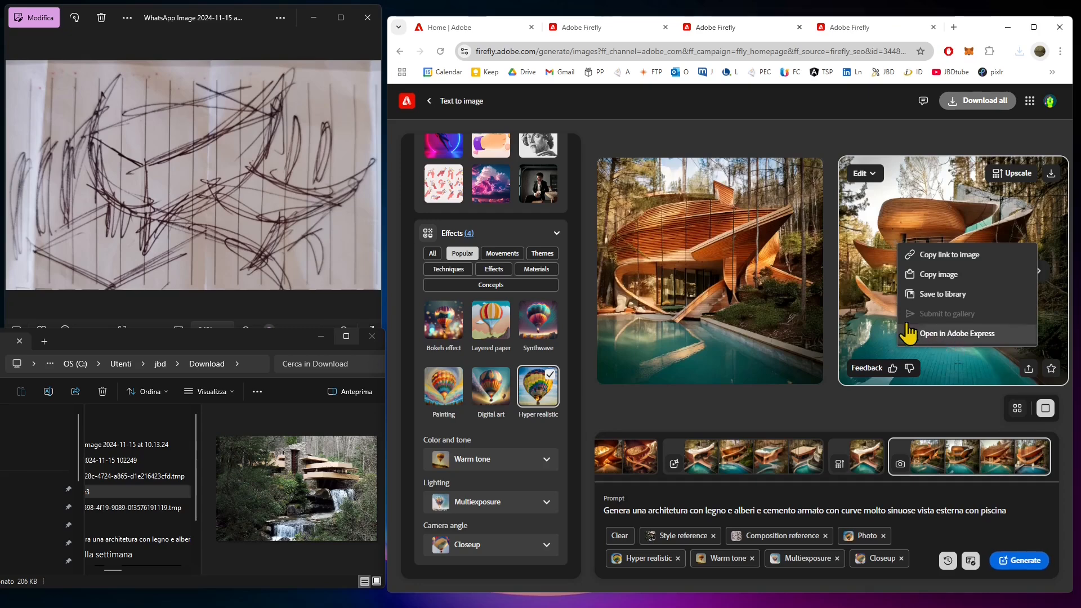
{"action": "left_click", "coordinate": [871, 174]}
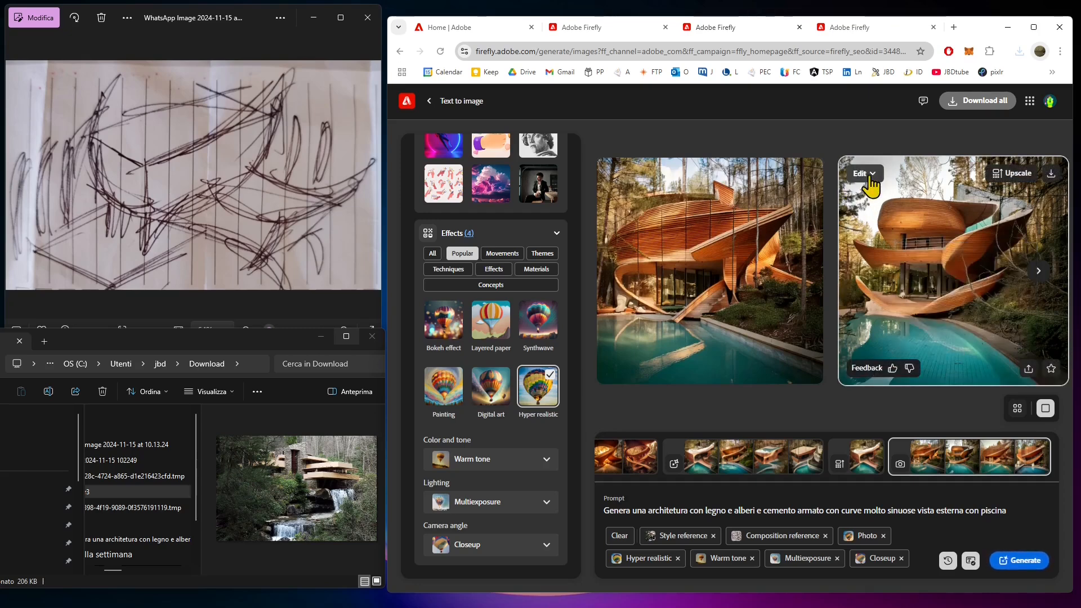
{"action": "left_click", "coordinate": [859, 174]}
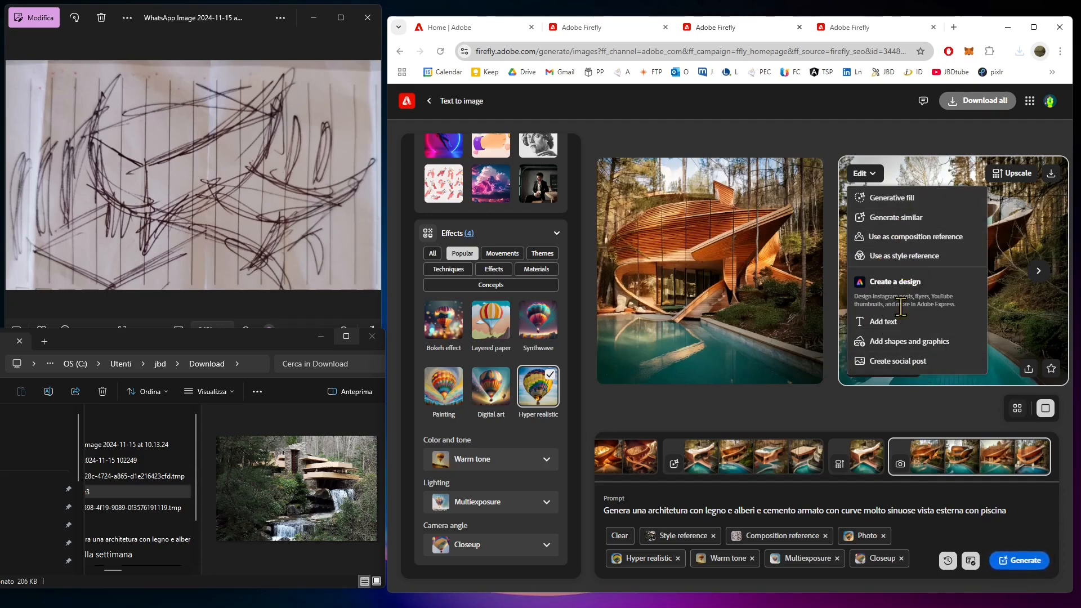
{"action": "left_click", "coordinate": [882, 203]}
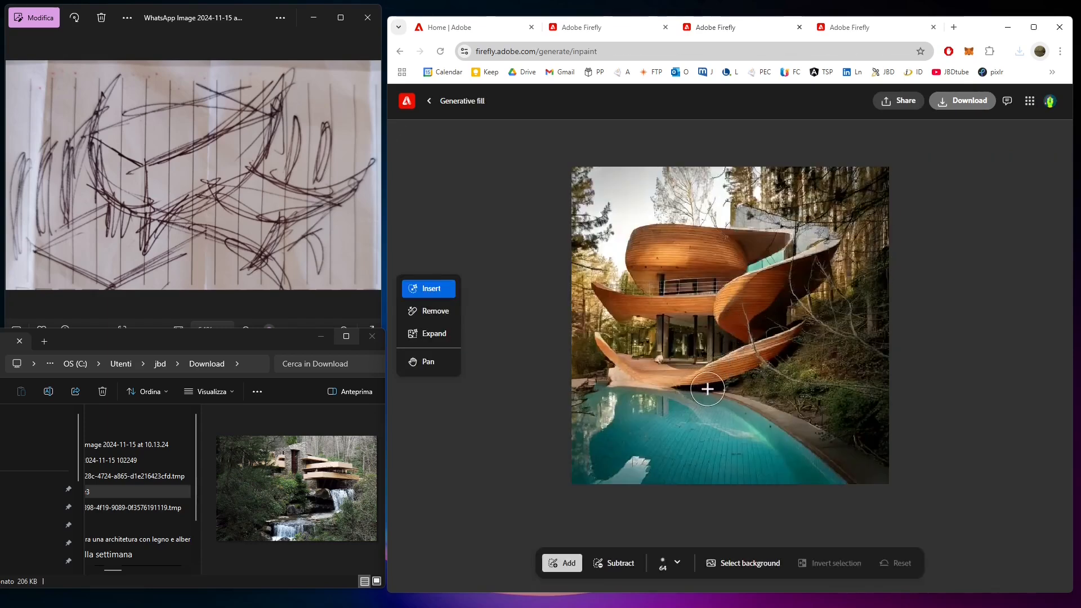
Mask an upright area on the terrace under the house and generate "woman walking and talking on phone" there.
{"action": "mouse_move", "coordinate": [656, 372]}
{"action": "left_mouse_down"}
{"action": "mouse_move", "coordinate": [659, 331]}
{"action": "mouse_move", "coordinate": [658, 355]}
{"action": "left_mouse_up"}
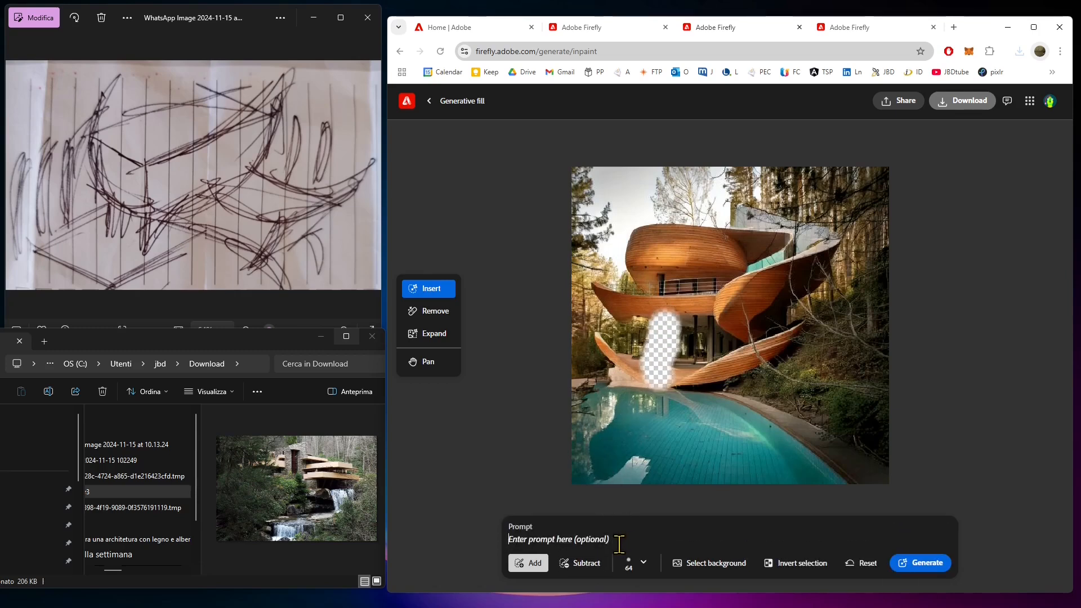
{"action": "type", "text": "woam"}
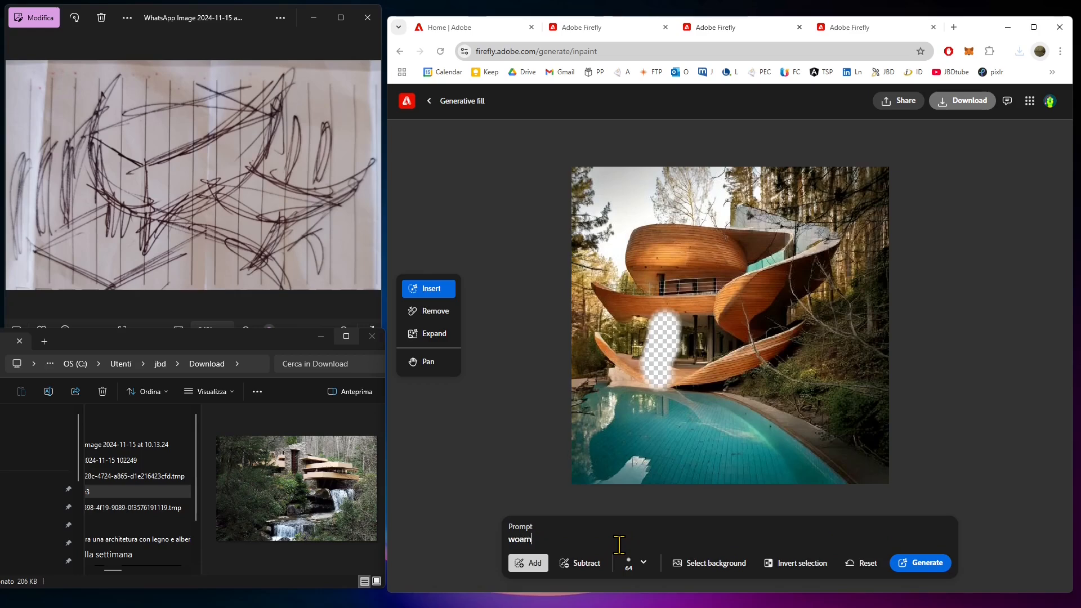
{"action": "type", "text": "m"}
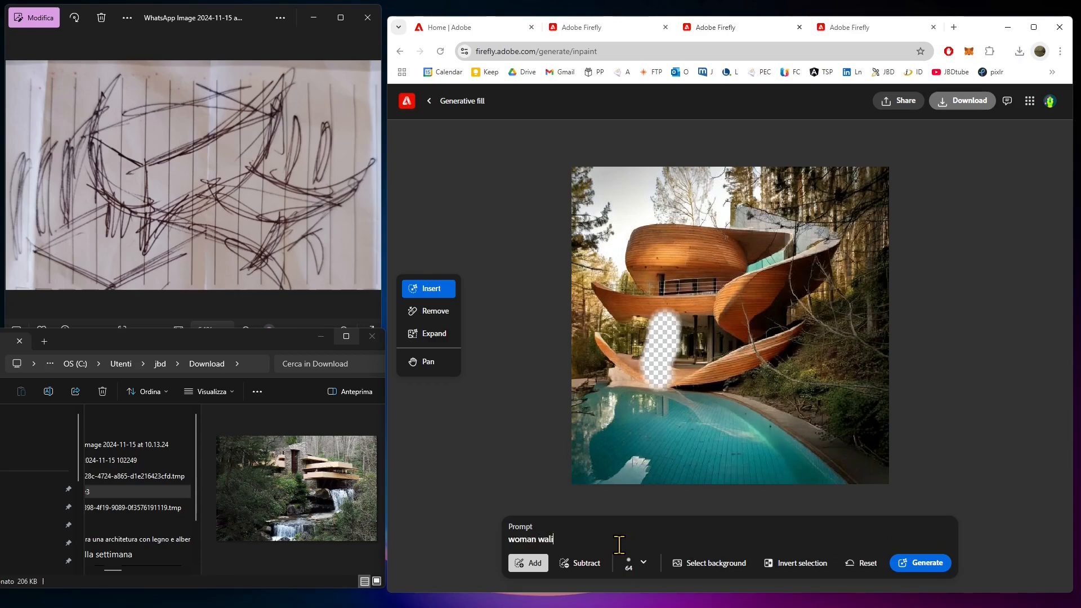
{"action": "type", "text": "an walki"}
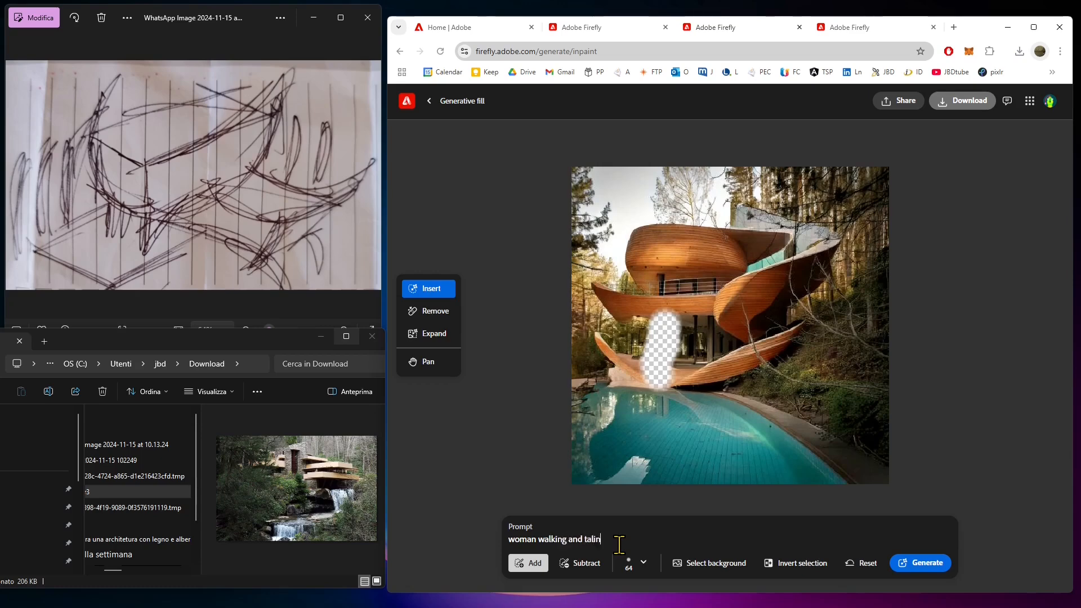
{"action": "type", "text": "ng and talking on phone"}
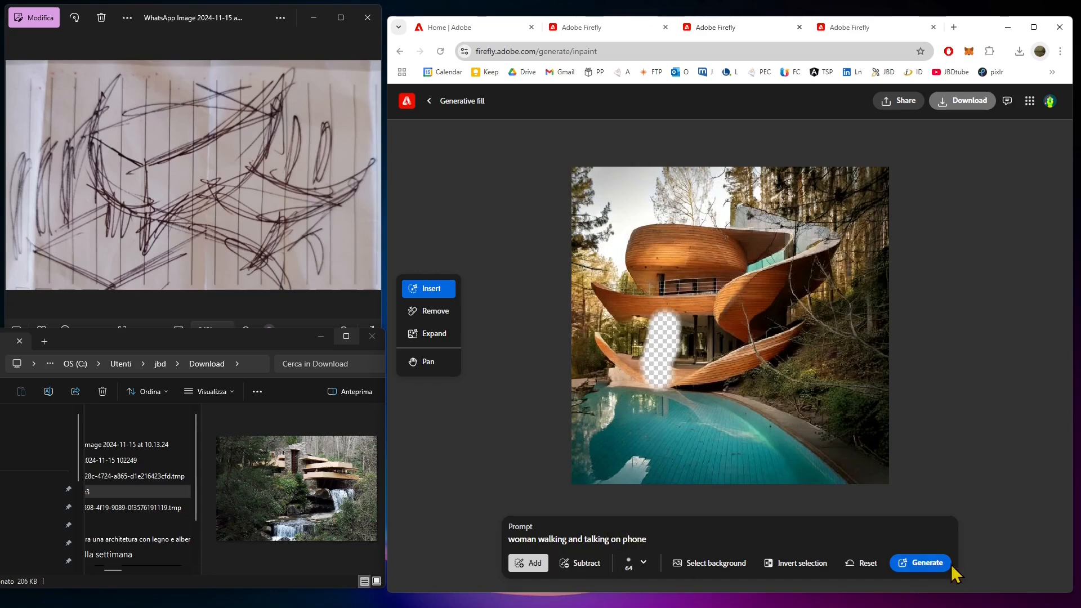
{"action": "left_click", "coordinate": [929, 565]}
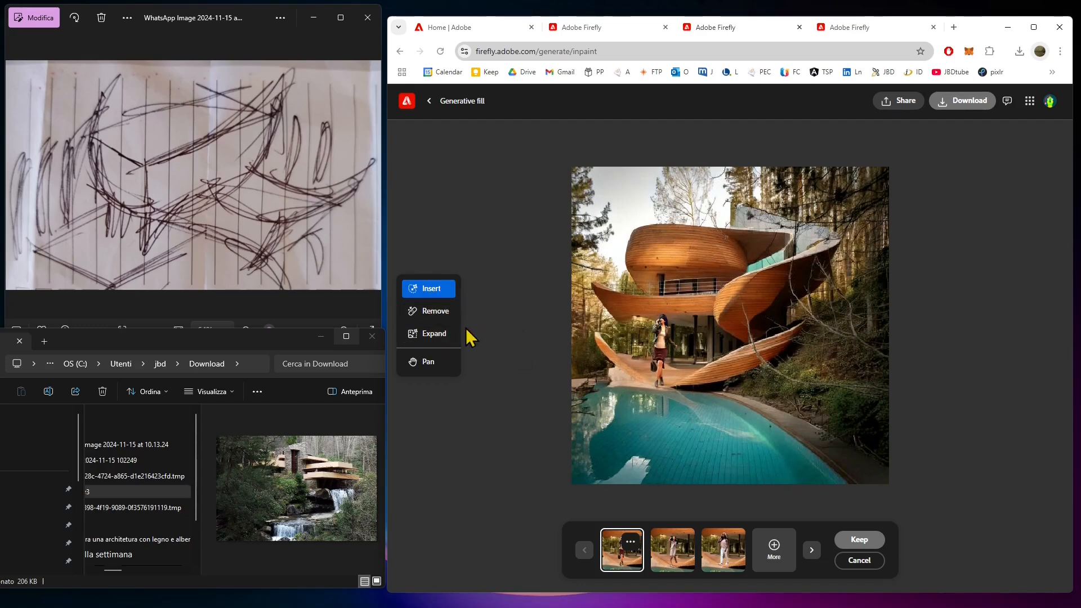
Stay in the Insert tool and keep the first generated variation of the woman.
{"action": "left_click", "coordinate": [438, 333]}
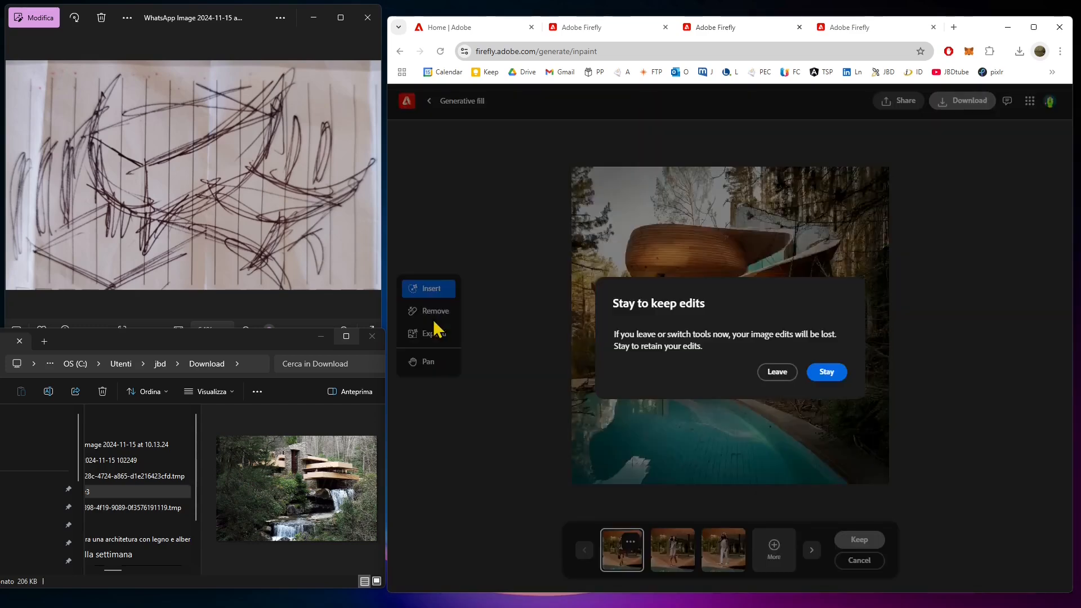
{"action": "left_click", "coordinate": [825, 369]}
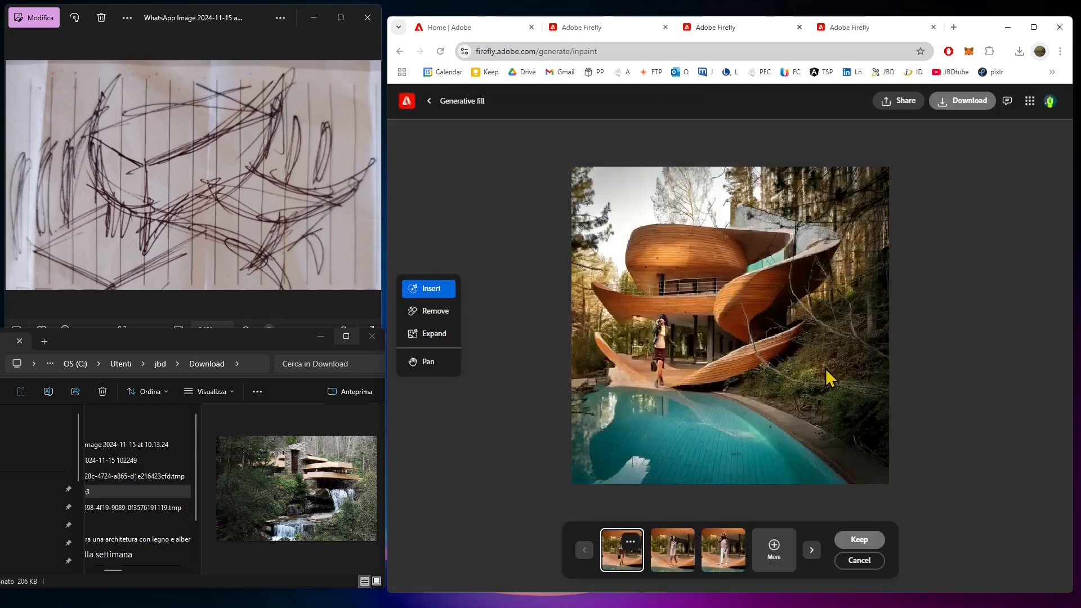
{"action": "left_click", "coordinate": [848, 541]}
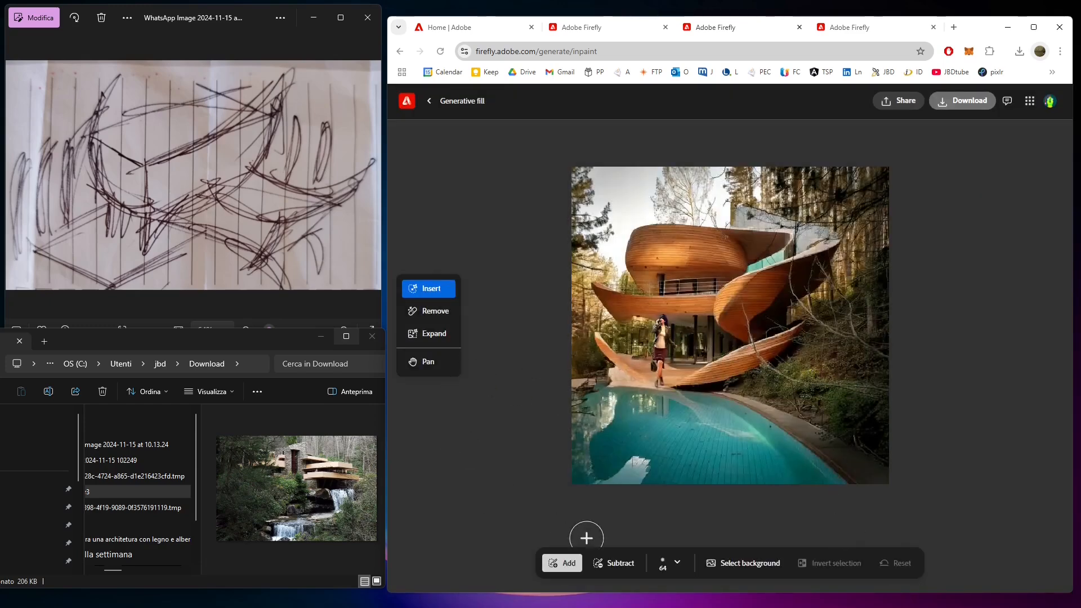
Switch to the Subtract brush and set the brush size to 76 px and hardness to 51%.
{"action": "left_click", "coordinate": [616, 563]}
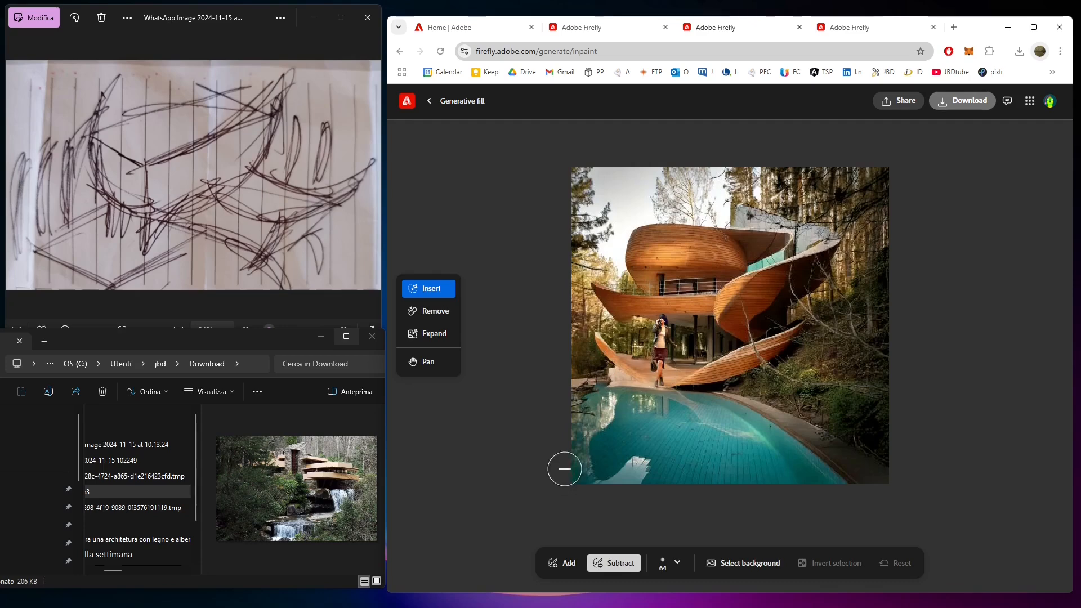
{"action": "left_click", "coordinate": [676, 564]}
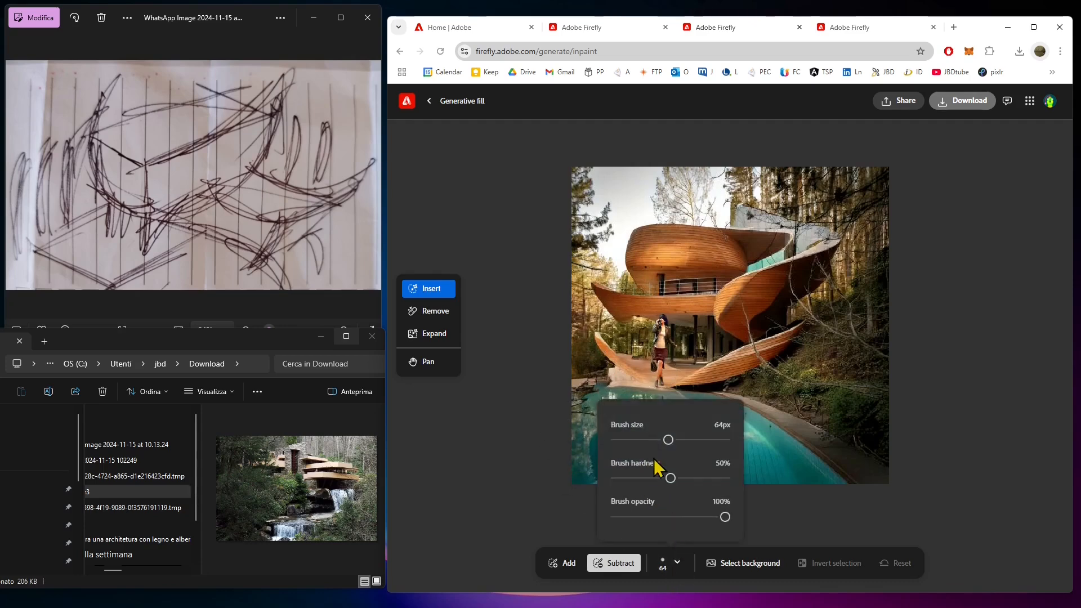
{"action": "left_click_drag", "start_coordinate": [665, 439], "coordinate": [679, 439]}
{"action": "left_click_drag", "start_coordinate": [667, 479], "coordinate": [669, 478]}
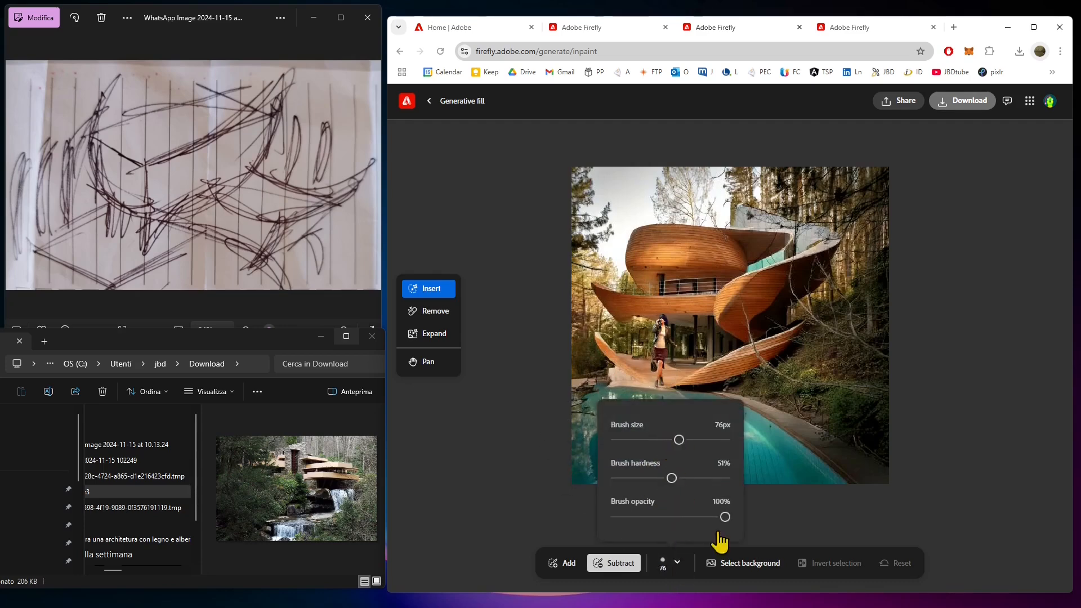
{"action": "left_click", "coordinate": [850, 396]}
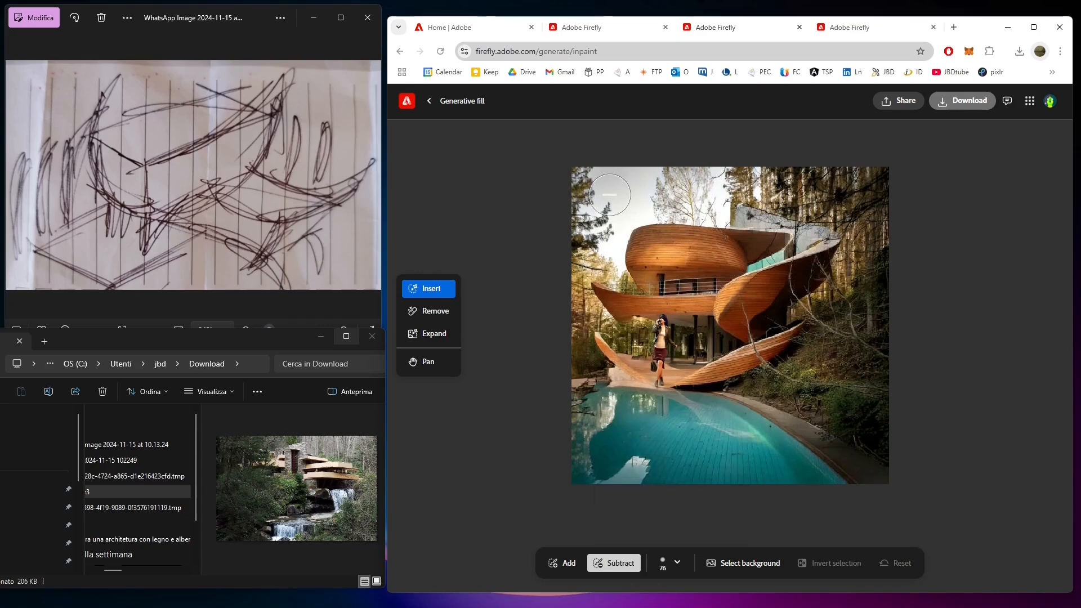
Try the automatic background selection around the woman and reset it.
{"action": "left_click", "coordinate": [732, 569]}
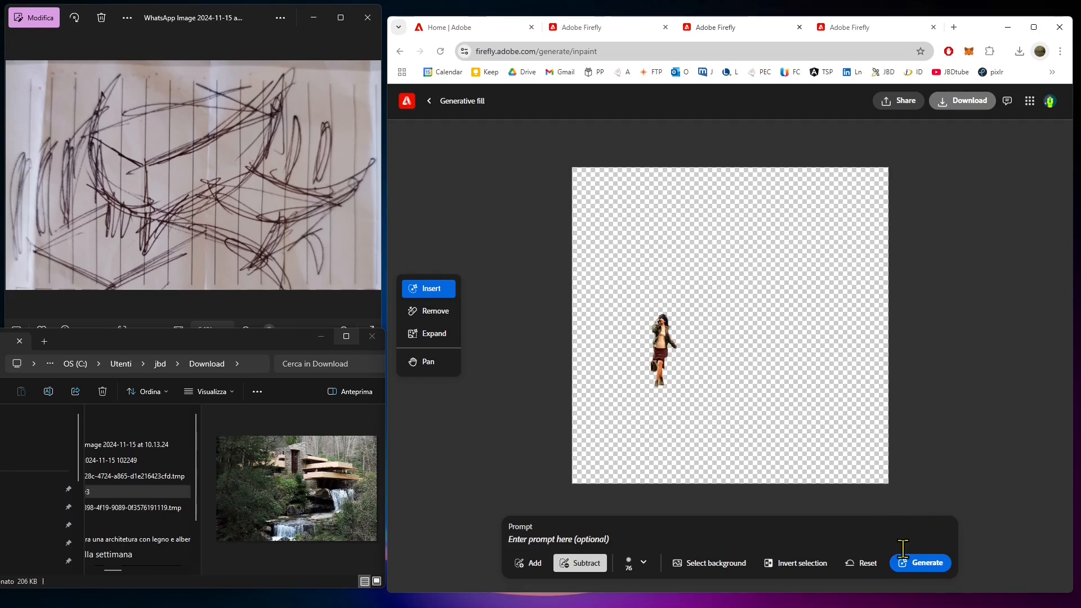
{"action": "left_click", "coordinate": [861, 564]}
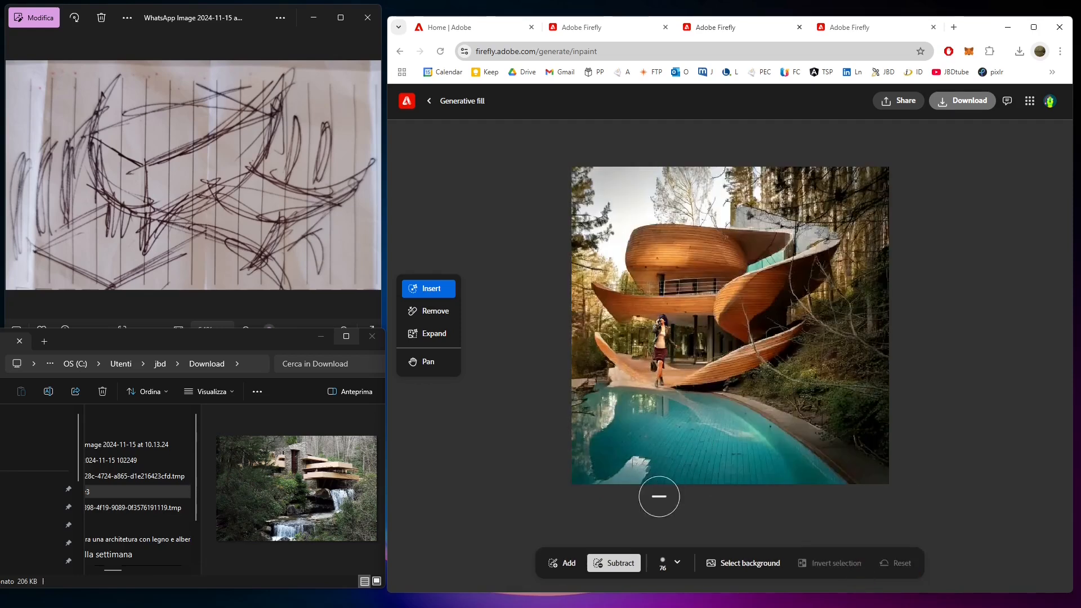
Mask the open sky beside the trees with the Add brush and generate "airplane" there.
{"action": "left_click", "coordinate": [568, 565]}
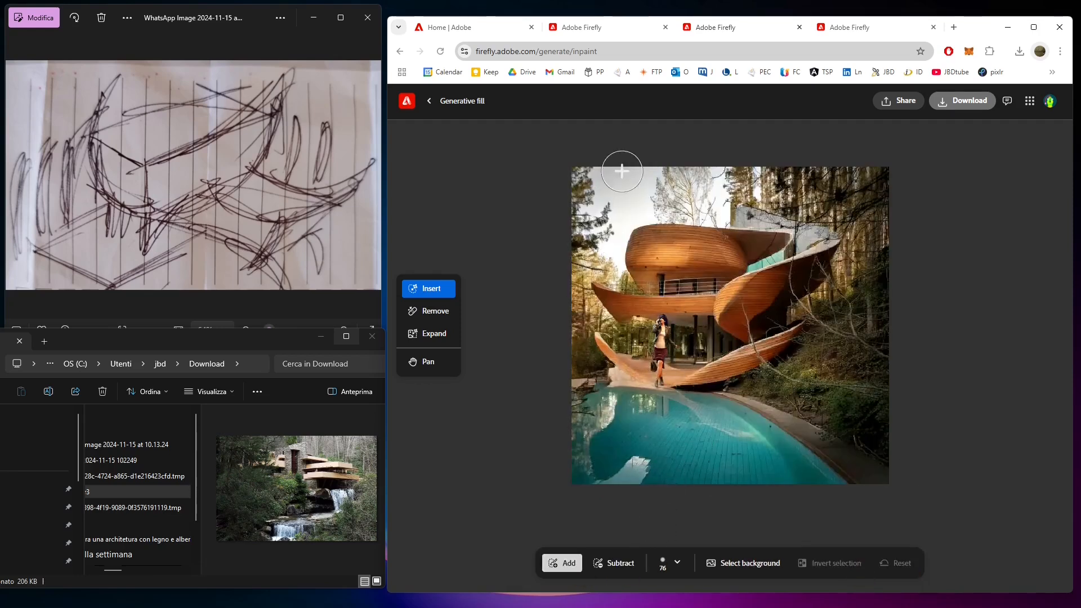
{"action": "mouse_move", "coordinate": [622, 169]}
{"action": "left_mouse_down"}
{"action": "mouse_move", "coordinate": [596, 191]}
{"action": "mouse_move", "coordinate": [613, 206]}
{"action": "left_mouse_up"}
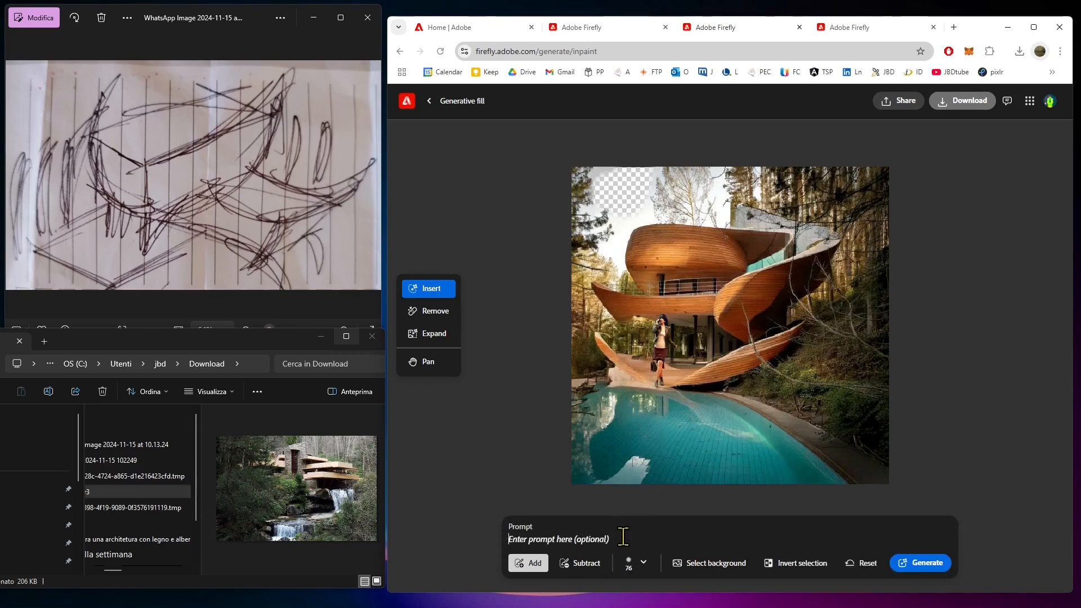
{"action": "type", "text": "airpla"}
{"action": "key", "text": "Return"}
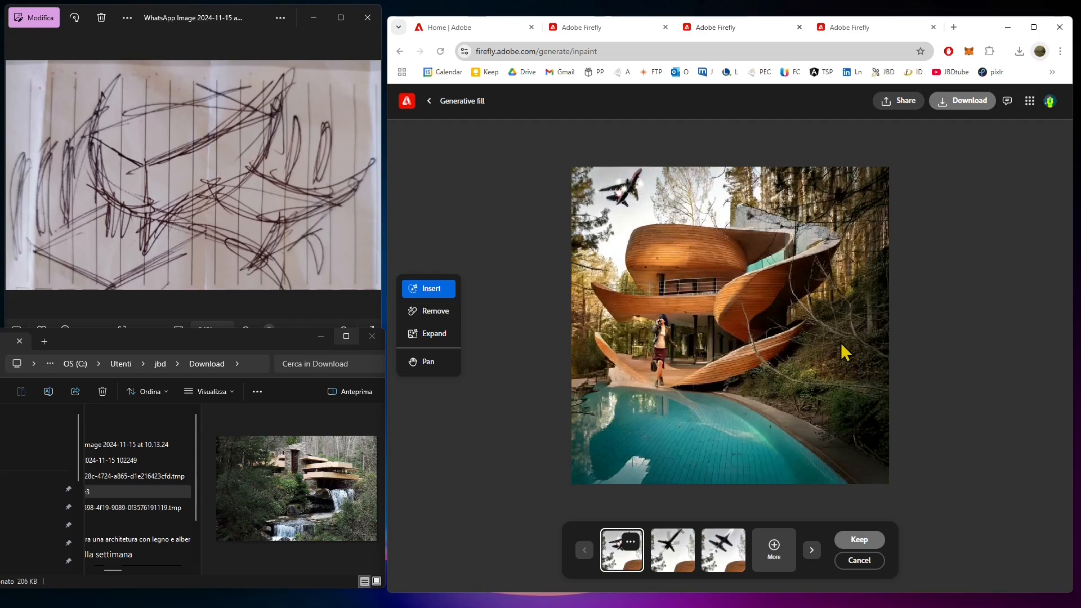
Preview the other airplane variations, discard them and reset the sky mask.
{"action": "left_click", "coordinate": [689, 564]}
{"action": "left_click", "coordinate": [732, 568]}
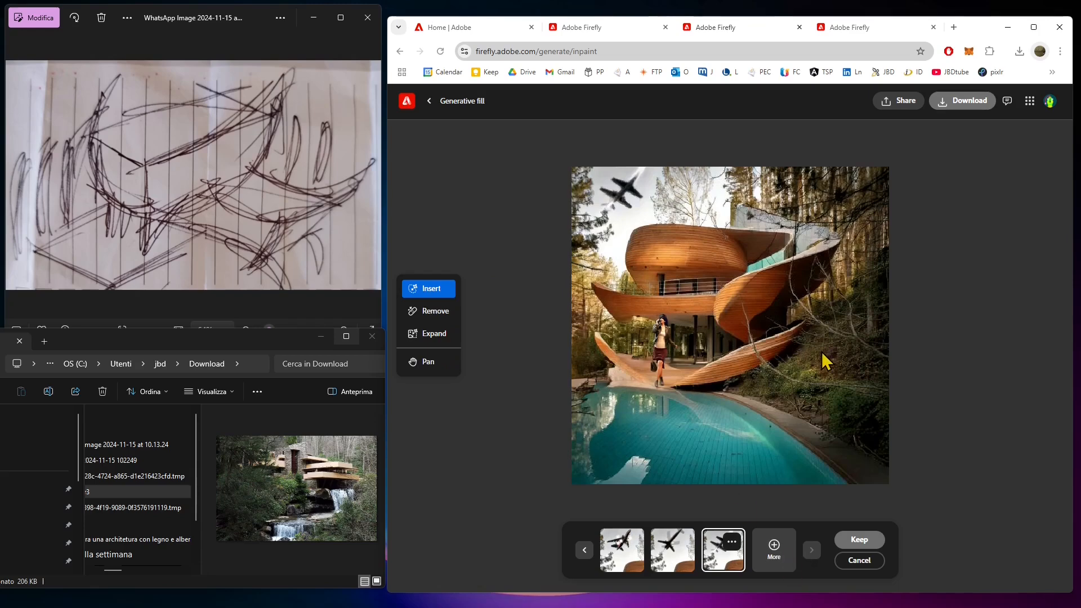
{"action": "left_click", "coordinate": [857, 561]}
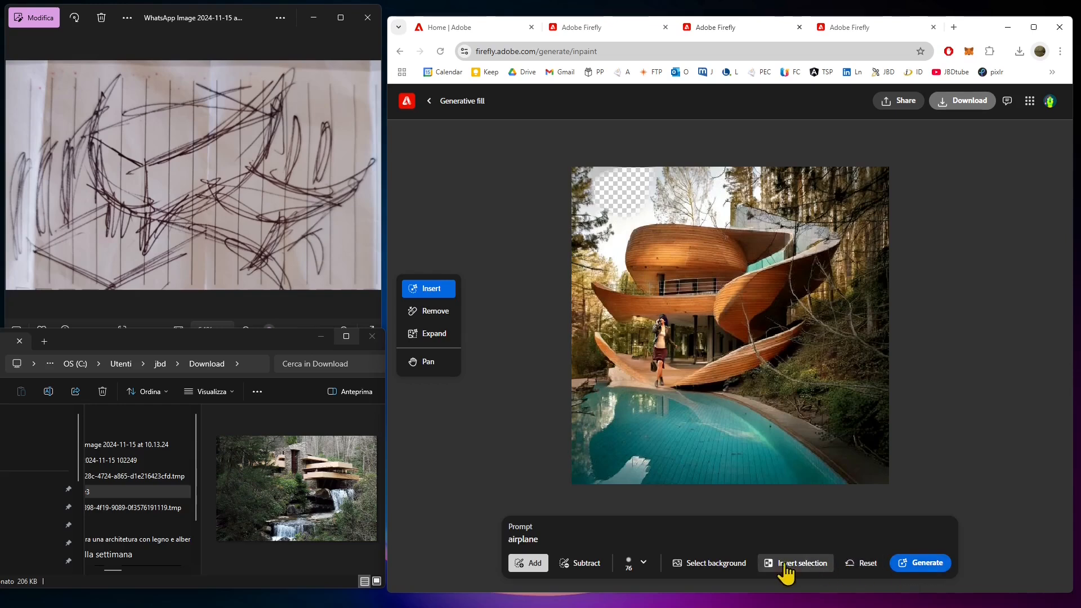
{"action": "left_click", "coordinate": [860, 564]}
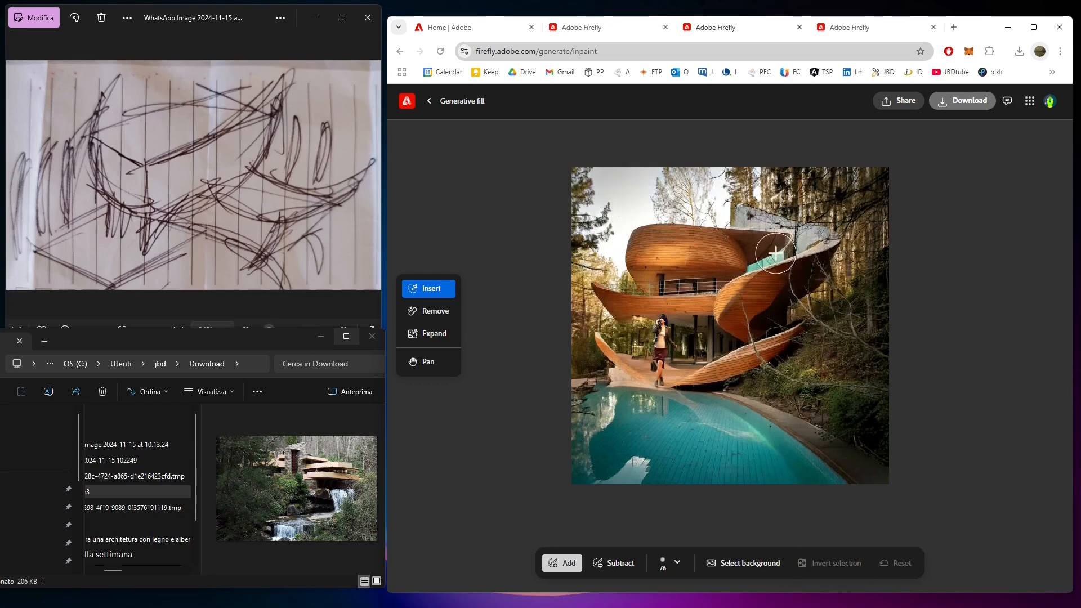
Mask a vertical strip from the curved terrace down to the pool edge, generate "falling water" there and keep the first variation.
{"action": "mouse_move", "coordinate": [775, 259]}
{"action": "left_mouse_down"}
{"action": "mouse_move", "coordinate": [772, 410]}
{"action": "mouse_move", "coordinate": [758, 366]}
{"action": "mouse_move", "coordinate": [776, 316]}
{"action": "mouse_move", "coordinate": [775, 265]}
{"action": "mouse_move", "coordinate": [762, 263]}
{"action": "mouse_move", "coordinate": [759, 281]}
{"action": "mouse_move", "coordinate": [771, 415]}
{"action": "left_mouse_up"}
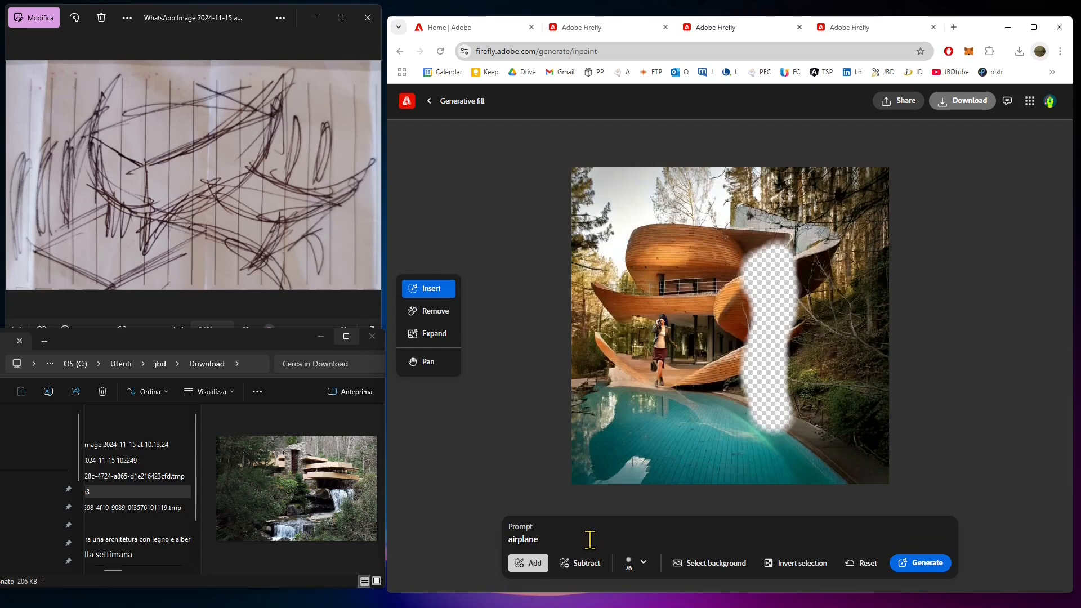
{"action": "key", "text": "ctrl+a"}
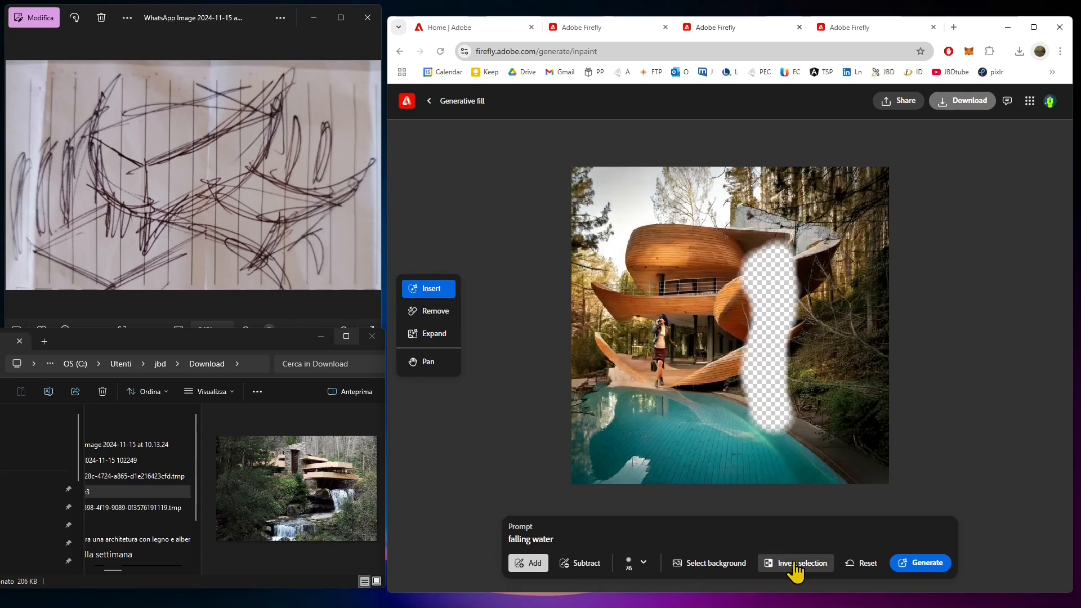
{"action": "left_click", "coordinate": [923, 562]}
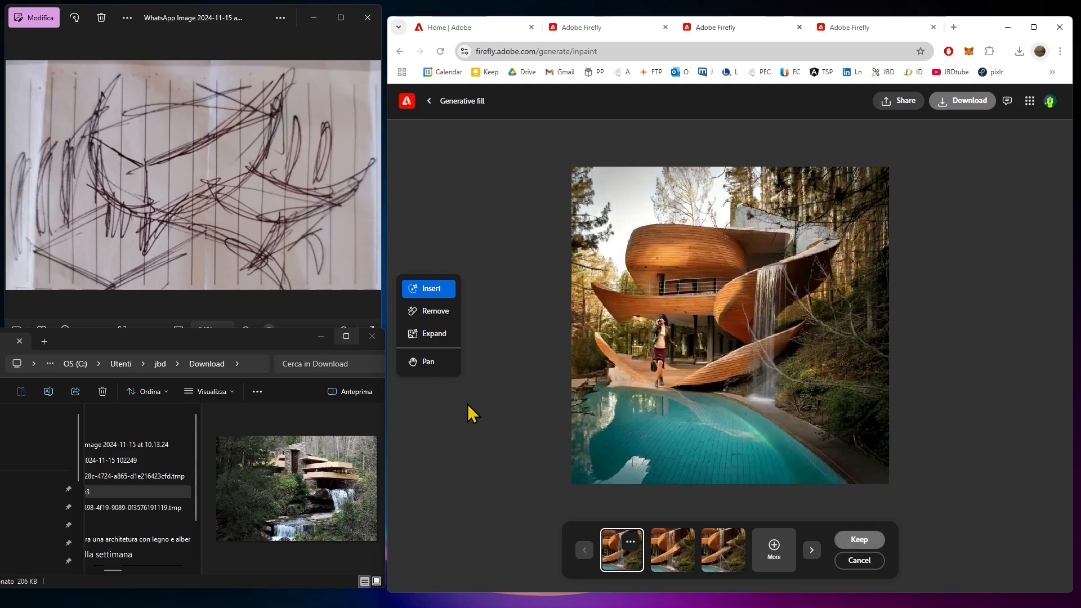
{"action": "left_click", "coordinate": [429, 333]}
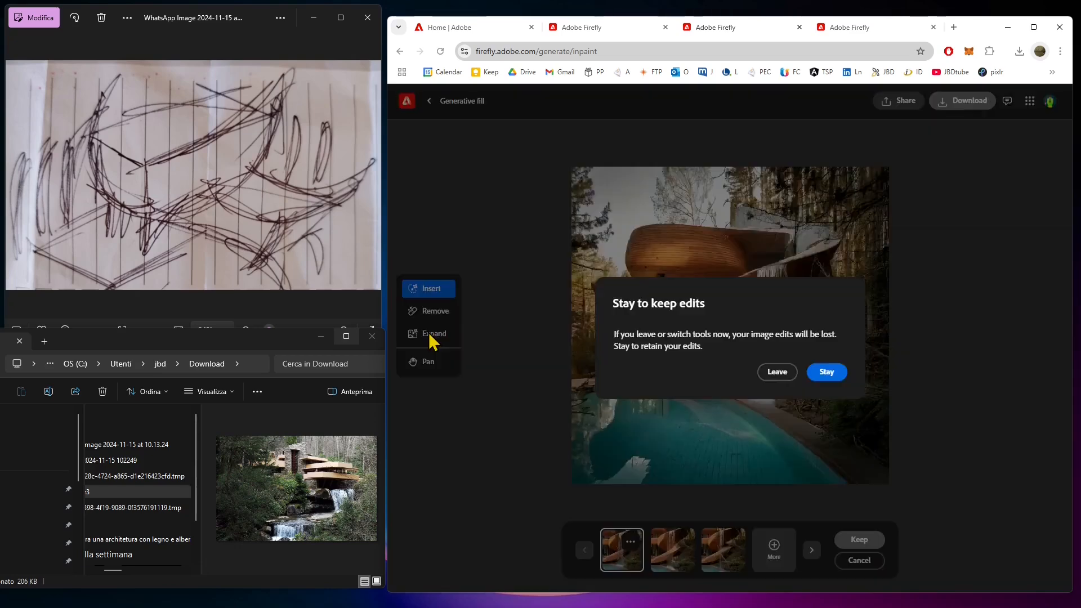
{"action": "left_click", "coordinate": [832, 374]}
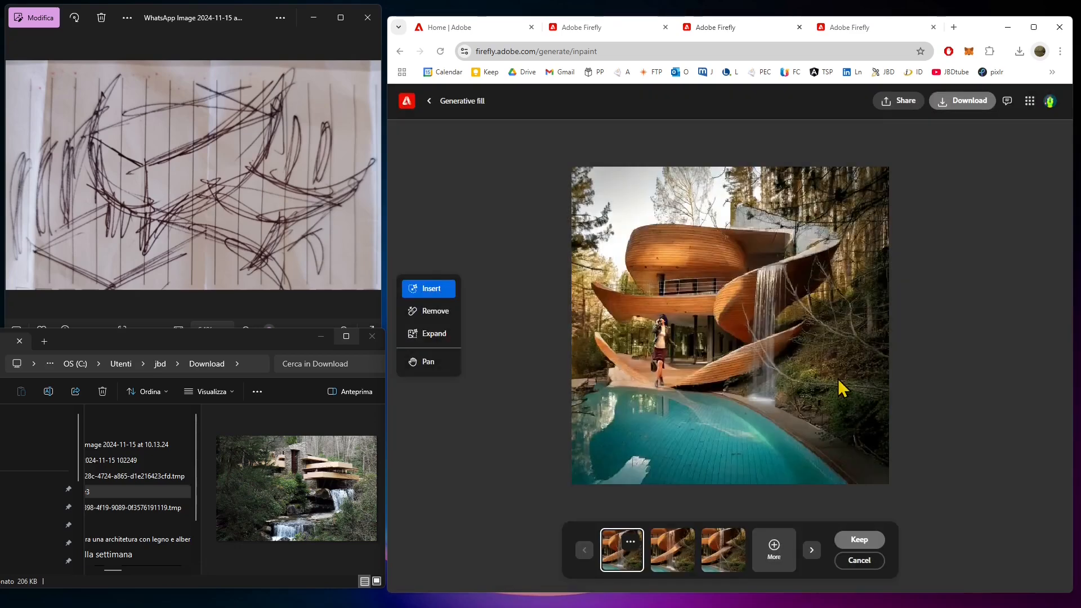
{"action": "left_click", "coordinate": [859, 539]}
Expand the canvas freeform on both the left and right sides, generate the extension with the "falling water" prompt and keep the first result.
{"action": "left_click", "coordinate": [434, 337]}
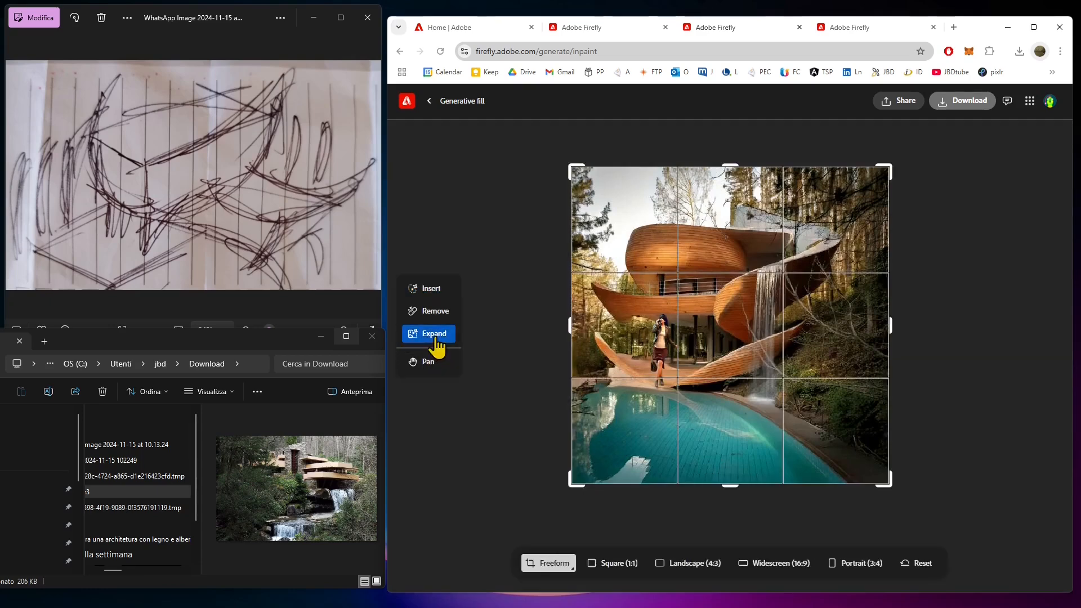
{"action": "left_click_drag", "start_coordinate": [570, 327], "coordinate": [524, 330]}
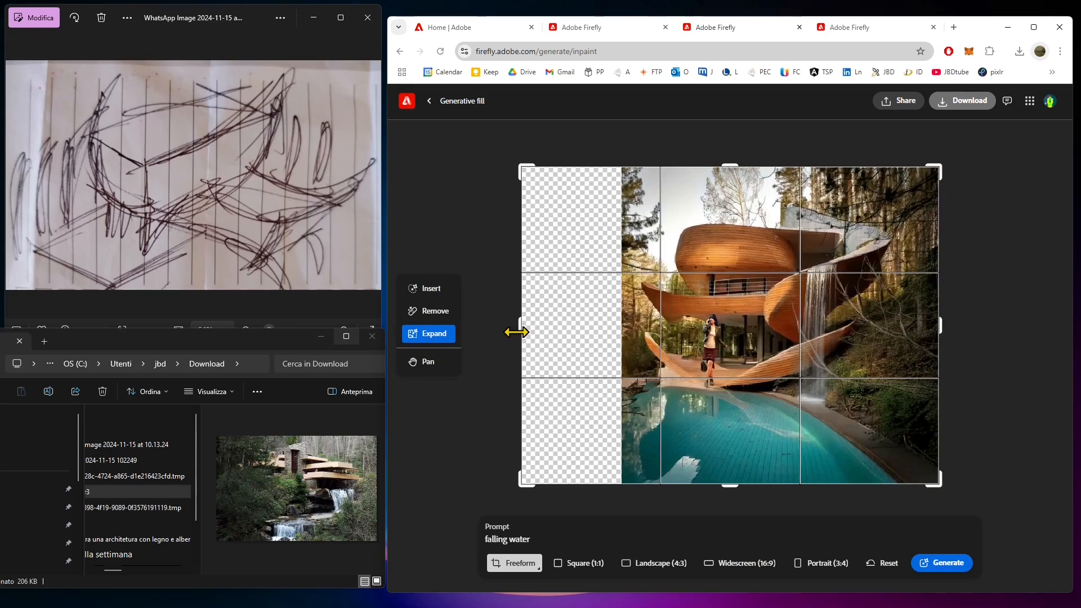
{"action": "left_click_drag", "start_coordinate": [941, 330], "coordinate": [978, 336]}
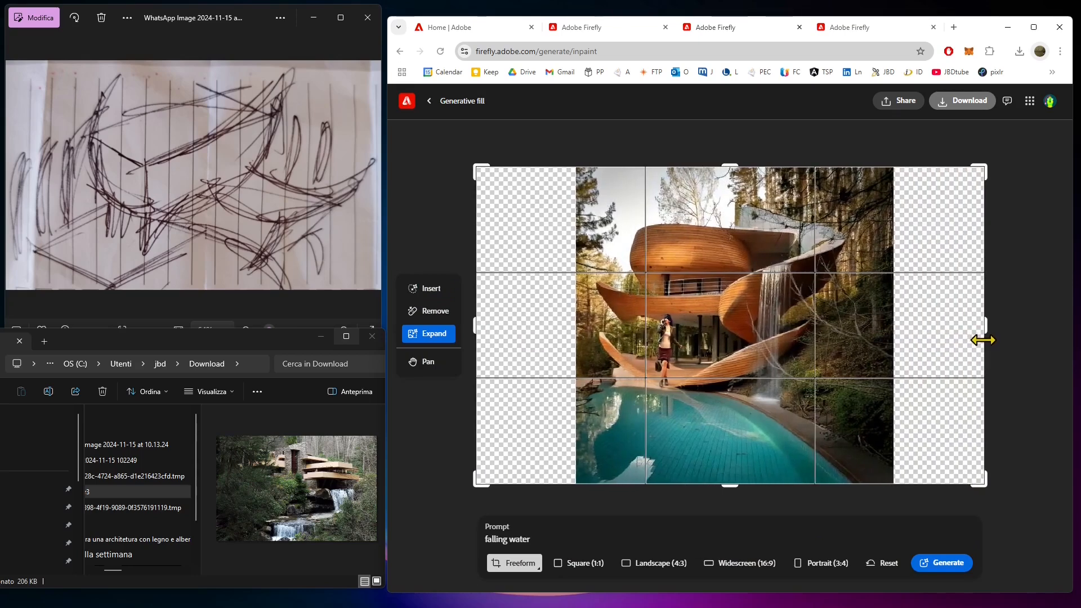
{"action": "left_click", "coordinate": [951, 565]}
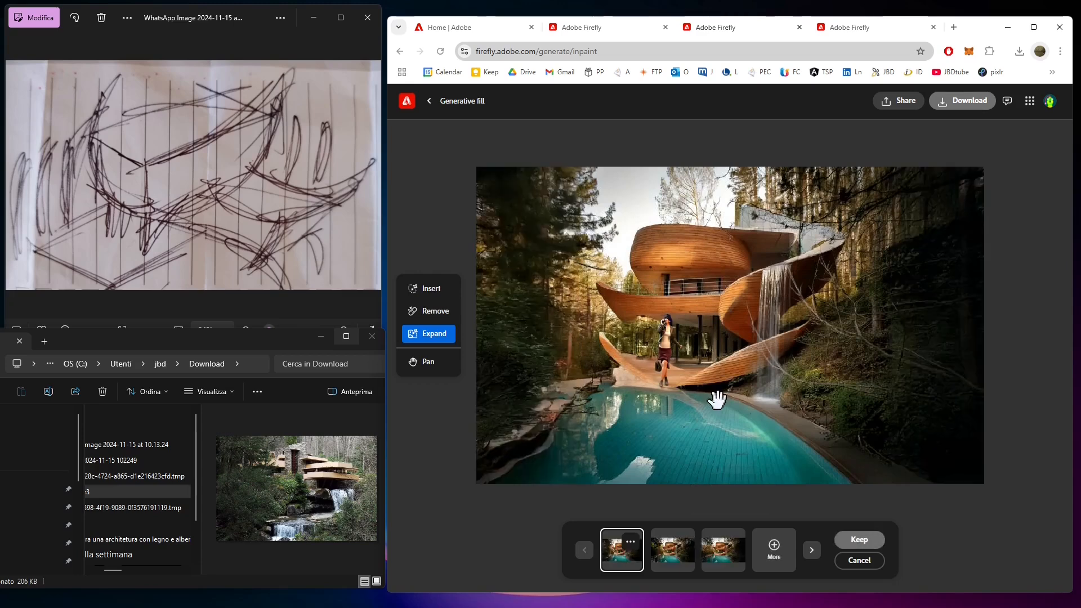
{"action": "left_click", "coordinate": [865, 540]}
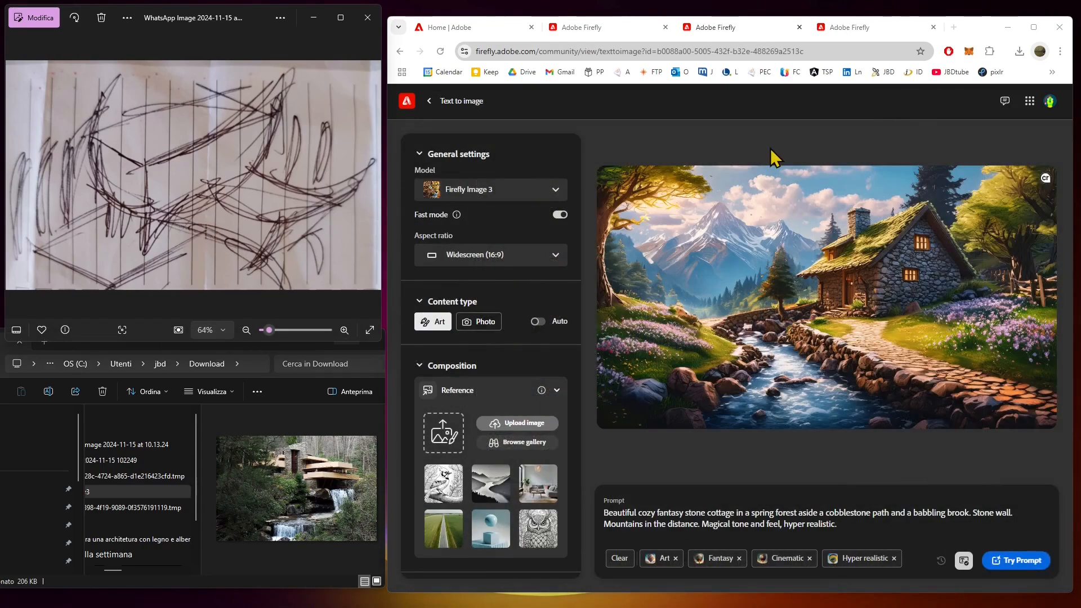
Examine the composition, style reference and effects settings of the fantasy stone cottage text-to-image example.
{"action": "scroll", "coordinate": [454, 212], "scroll_direction": "down", "scroll_amount": 2}
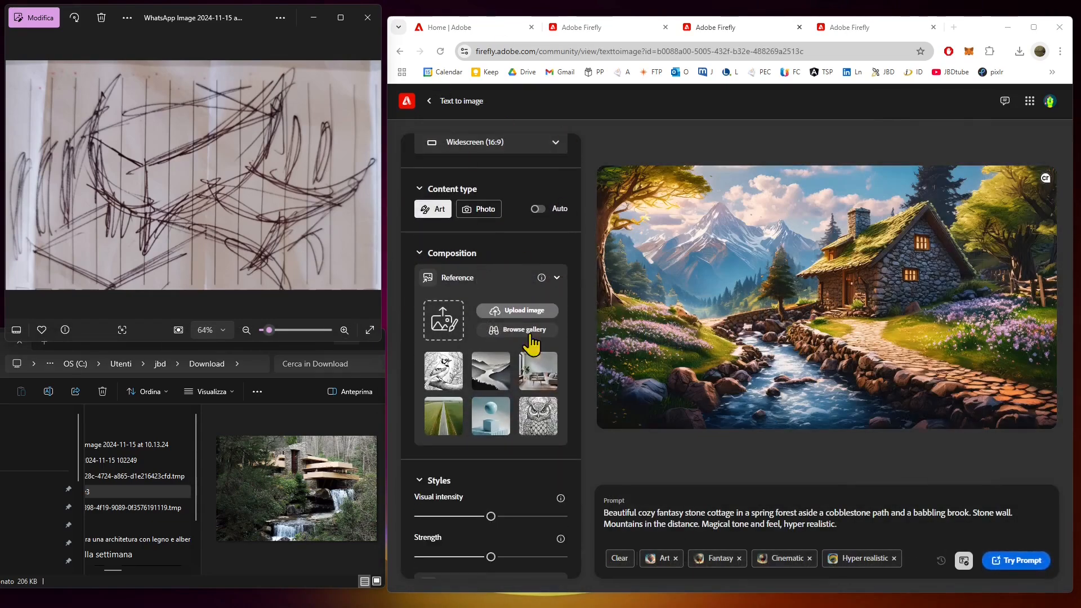
{"action": "scroll", "coordinate": [530, 343], "scroll_direction": "down", "scroll_amount": 7}
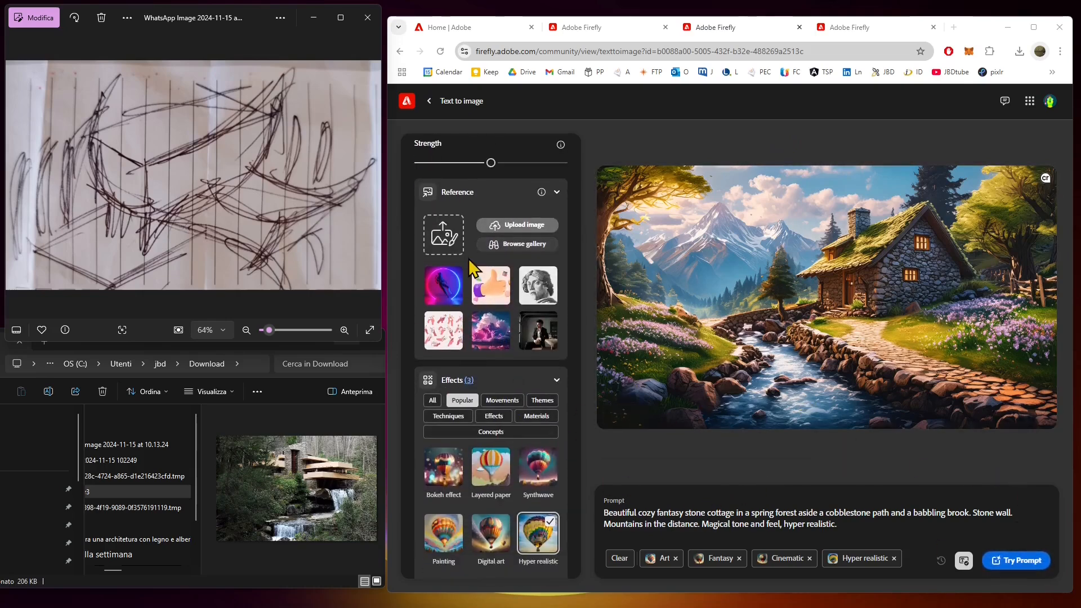
{"action": "scroll", "coordinate": [476, 285], "scroll_direction": "up", "scroll_amount": 7}
{"action": "scroll", "coordinate": [475, 285], "scroll_direction": "up", "scroll_amount": 2}
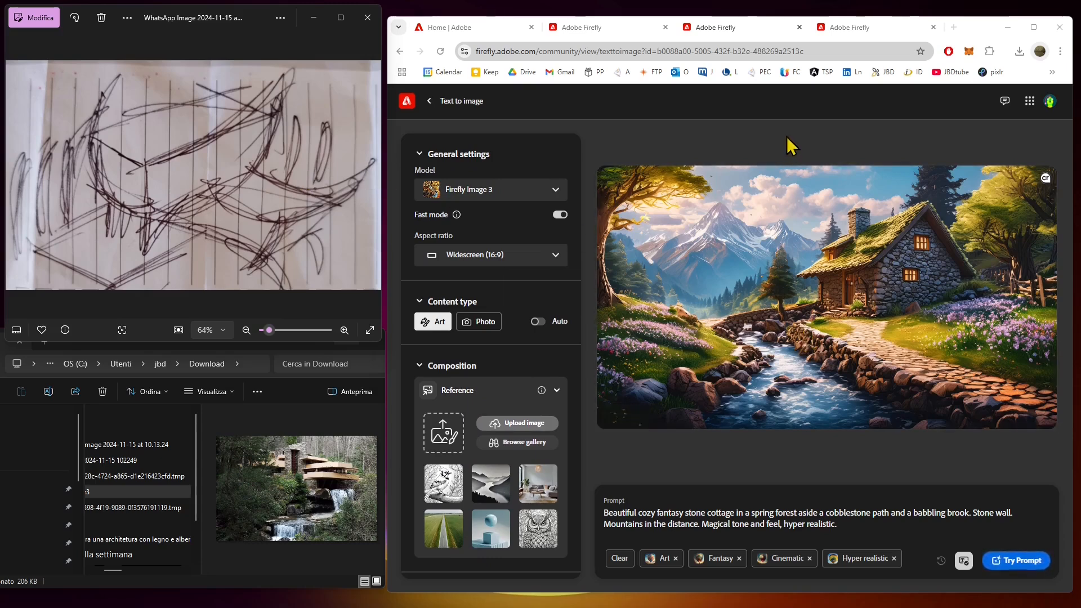
Duplicate the last Adobe Firefly browser tab and search Google for "blender" in the copy.
{"action": "right_click", "coordinate": [874, 32]}
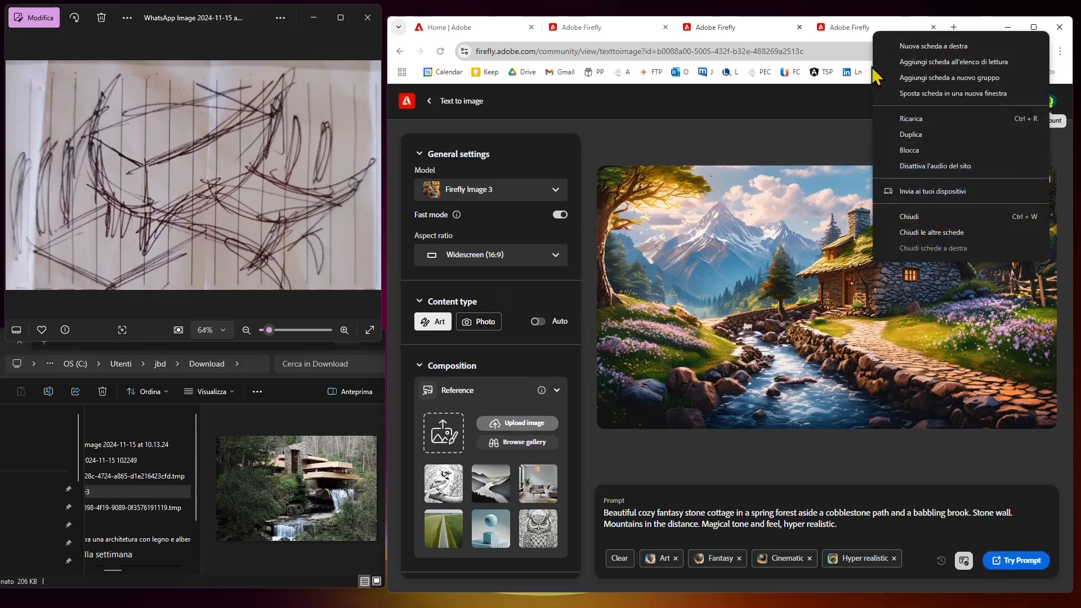
{"action": "left_click", "coordinate": [914, 136]}
{"action": "left_click", "coordinate": [745, 51]}
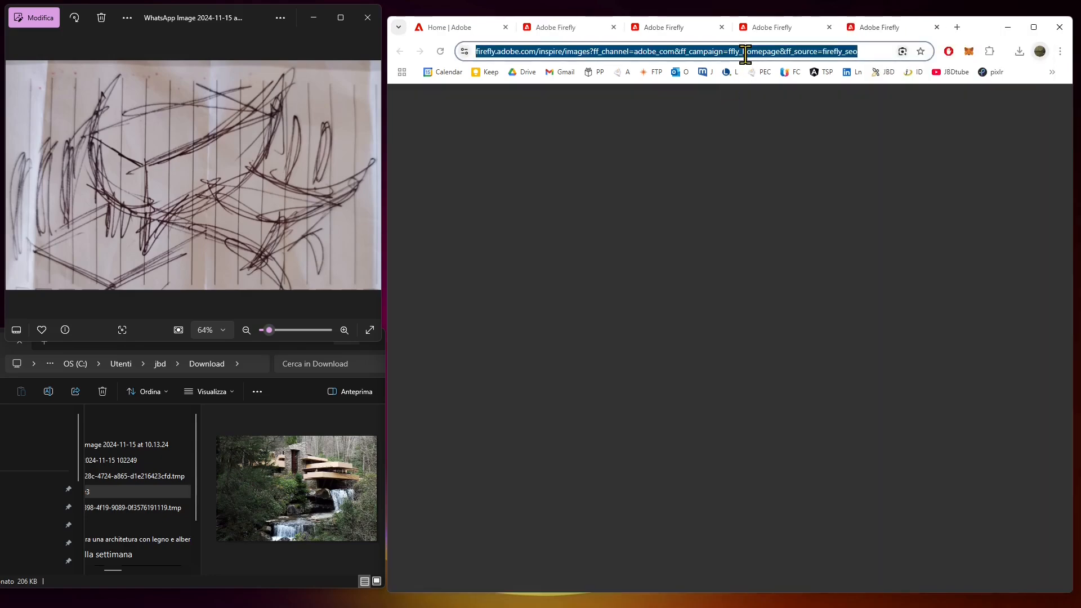
{"action": "type", "text": "bl"}
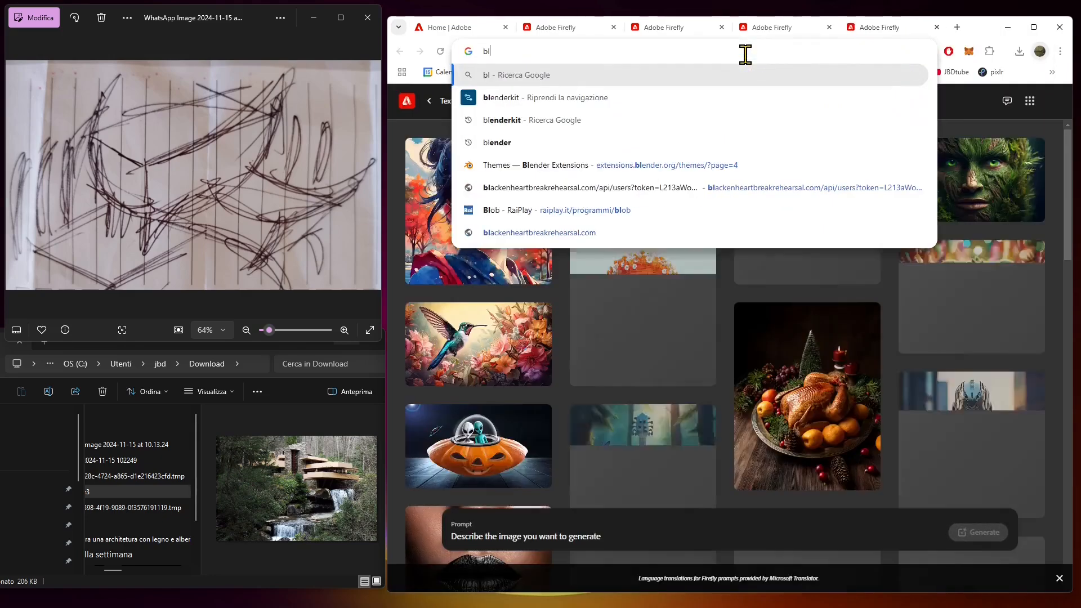
{"action": "type", "text": "ender"}
{"action": "key", "text": "Return"}
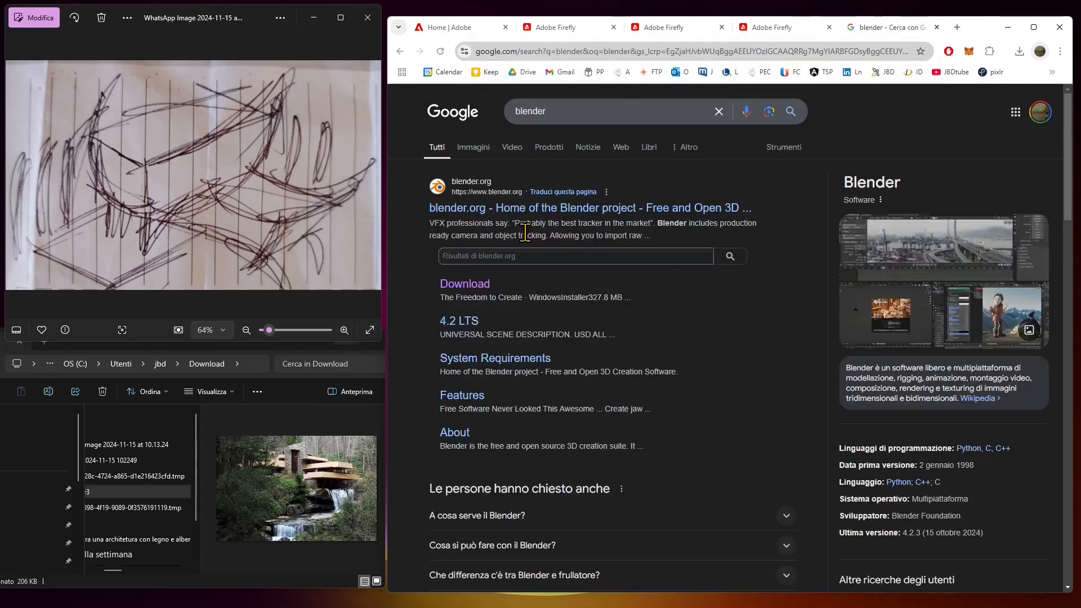
Extend the Google query to "blender 3ds cinema maya" without running it and dismiss the suggestions.
{"action": "left_click", "coordinate": [589, 112]}
{"action": "type", "text": "3s"}
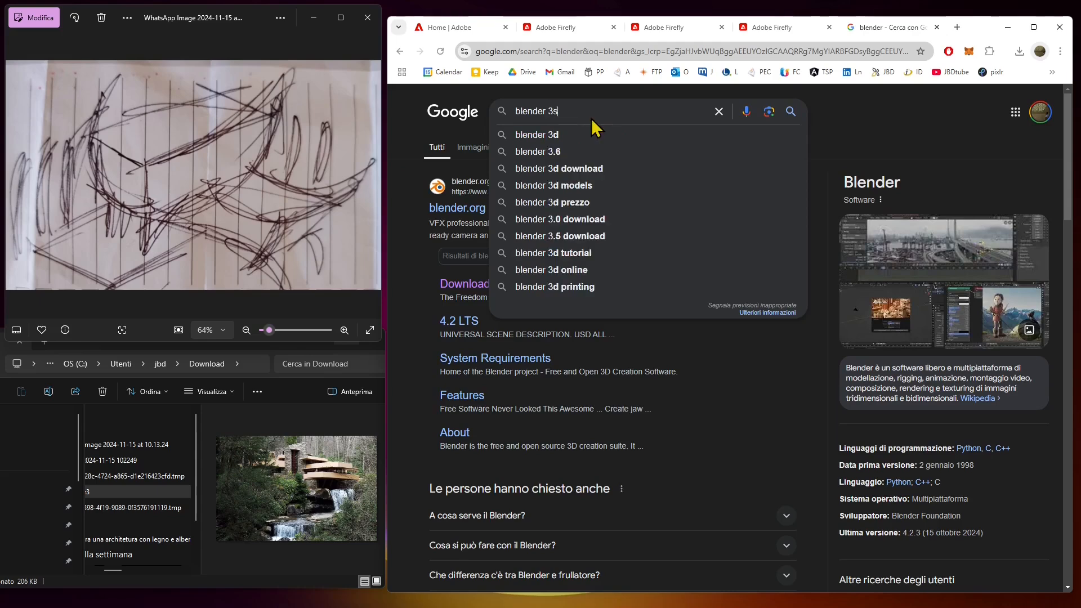
{"action": "key", "text": "BackSpace"}
{"action": "type", "text": "ds cinema"}
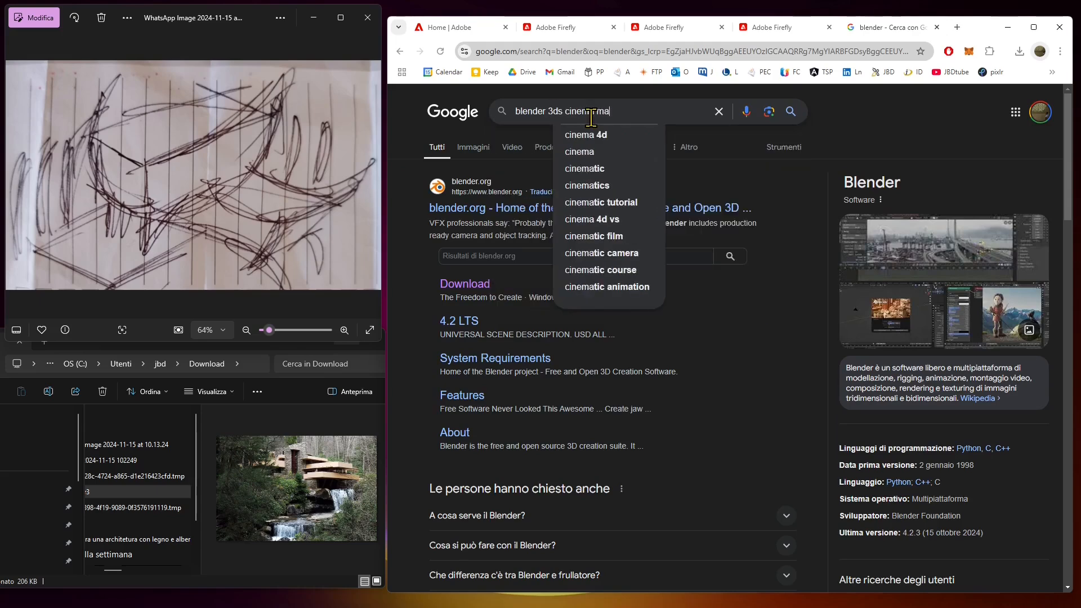
{"action": "type", "text": " maya"}
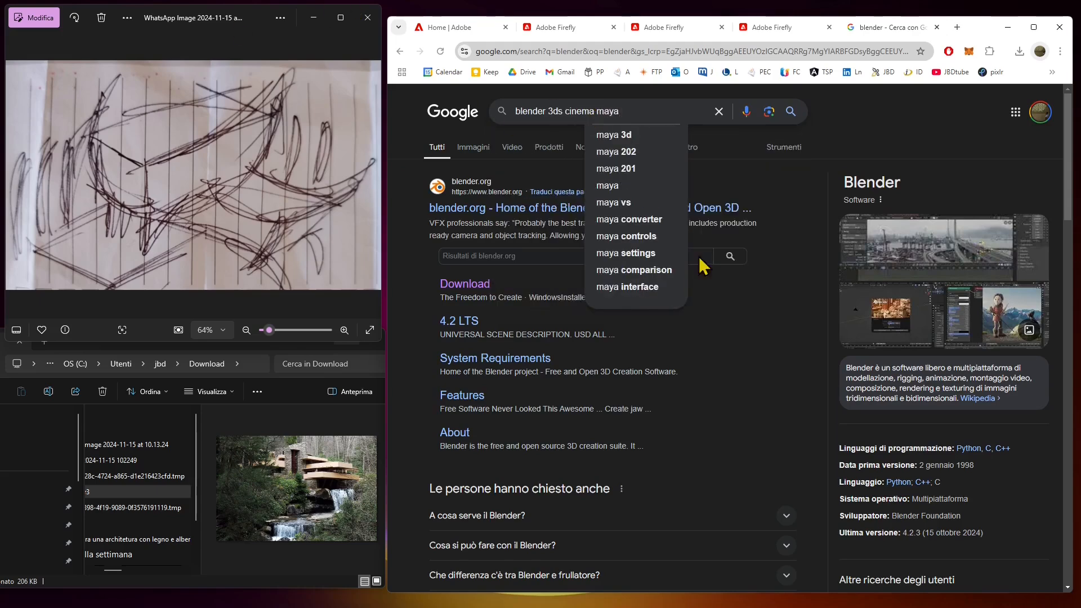
{"action": "left_click", "coordinate": [913, 118]}
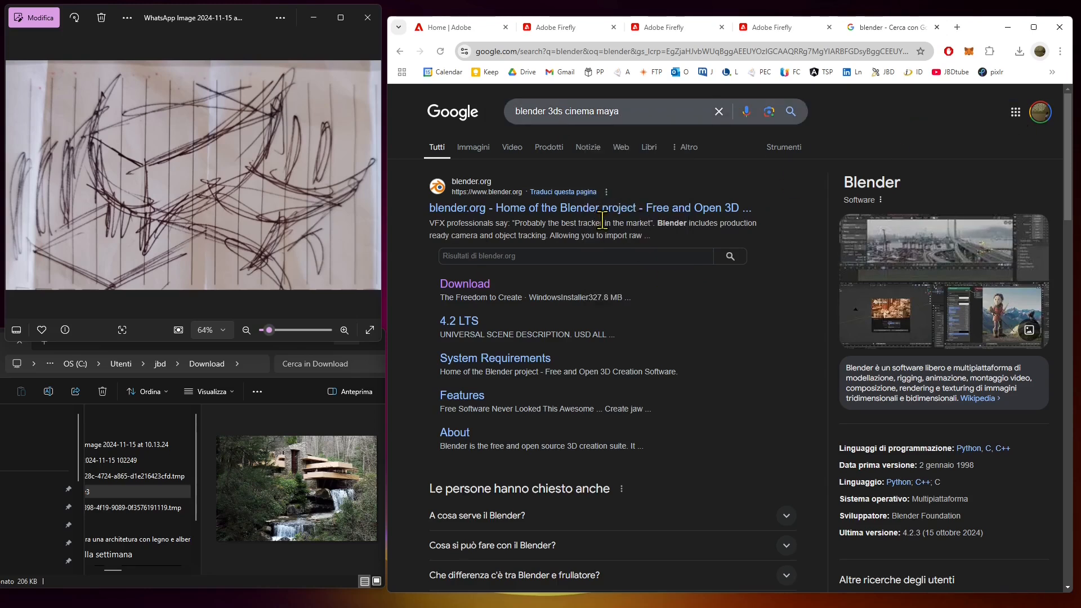